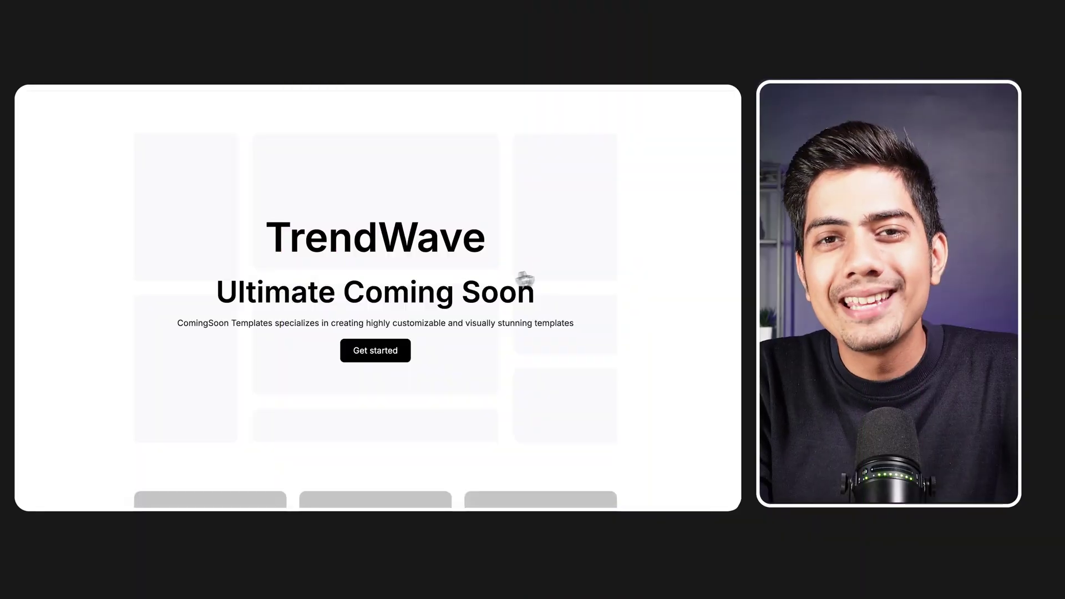
Scroll down through the TrendWave Coming Soon and ZenZone Maintenance Mode template grids
scroll(378, 298, down, 8)
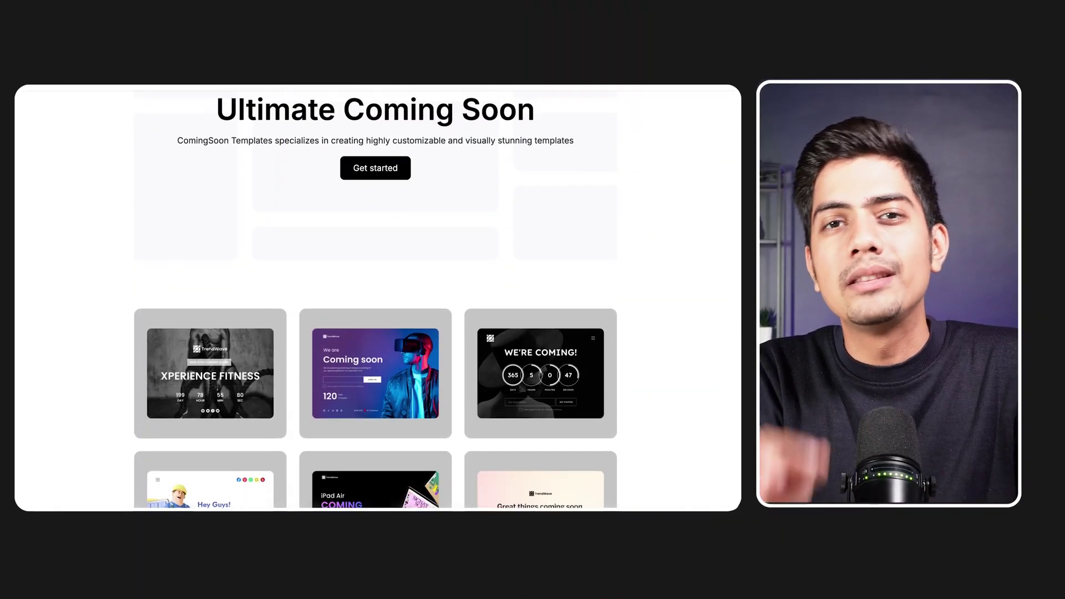
scroll(378, 298, down, 6)
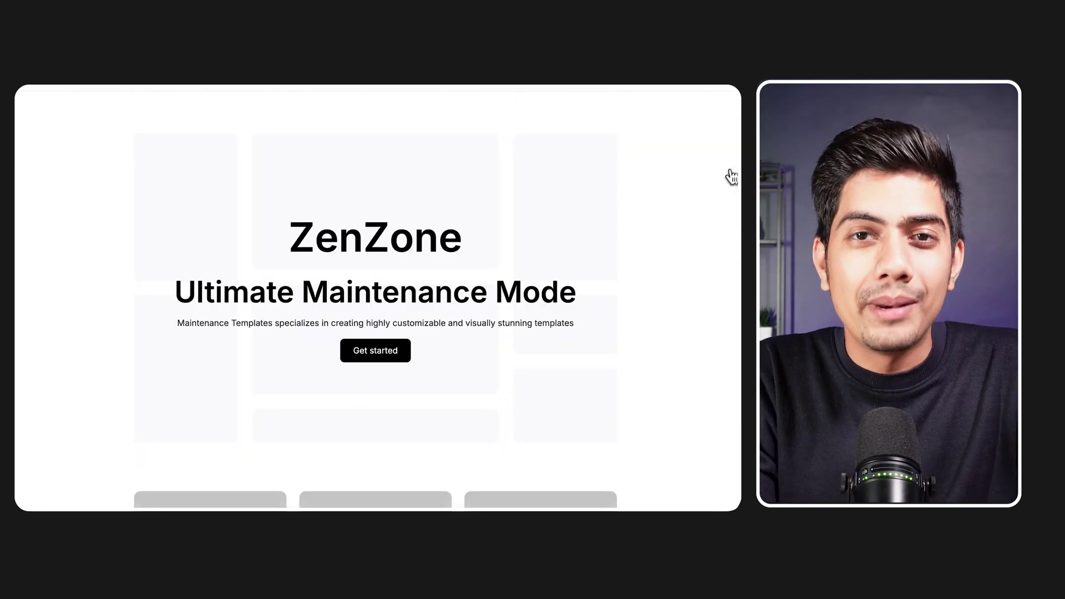
scroll(377, 298, down, 4)
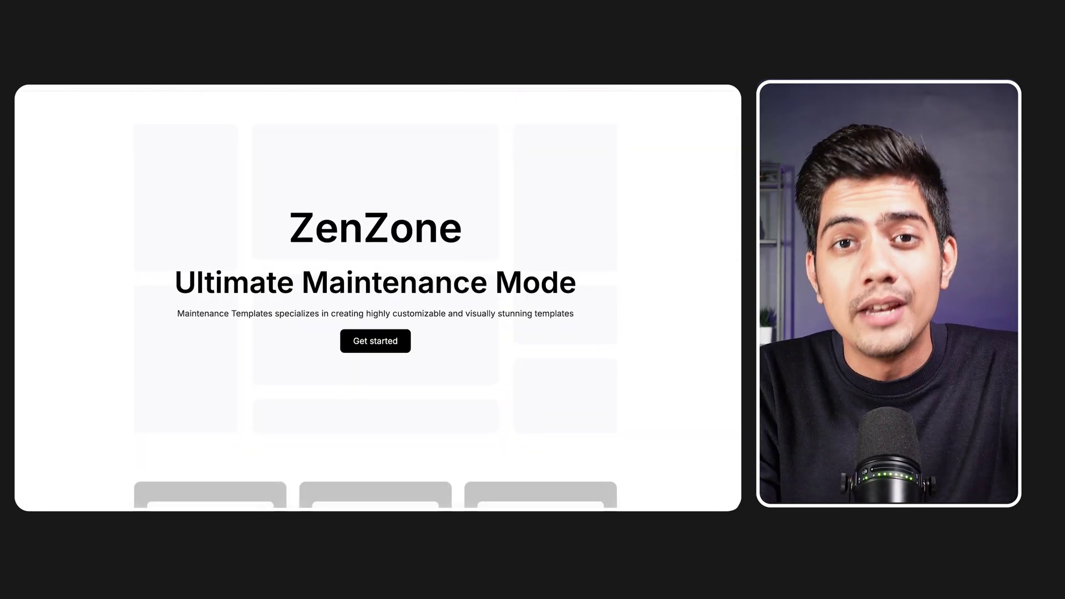
scroll(378, 298, down, 3)
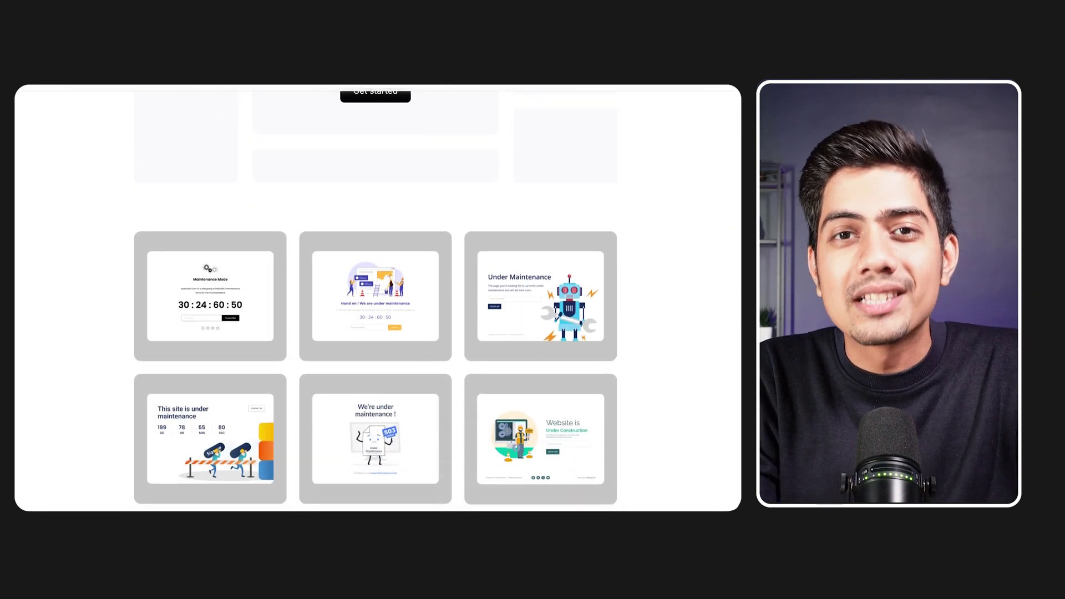
scroll(378, 298, down, 3)
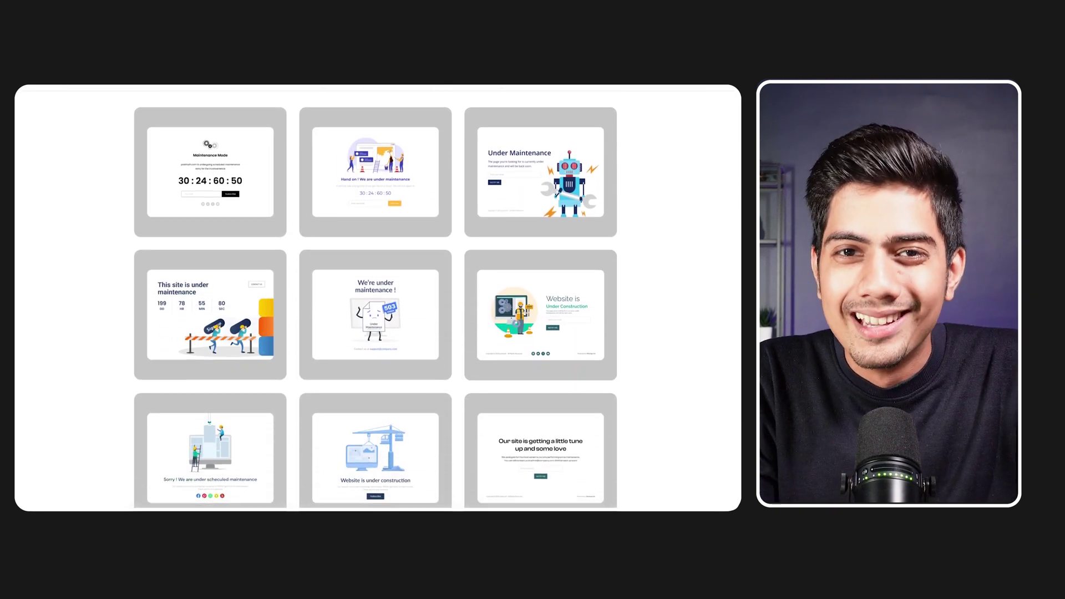
scroll(378, 298, down, 3)
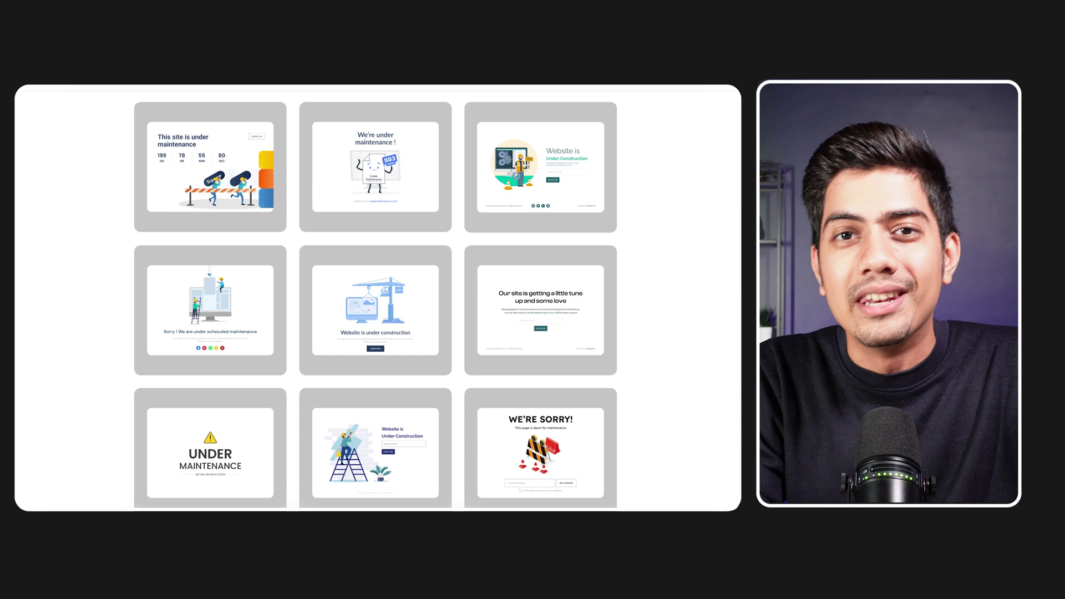
scroll(378, 298, down, 2)
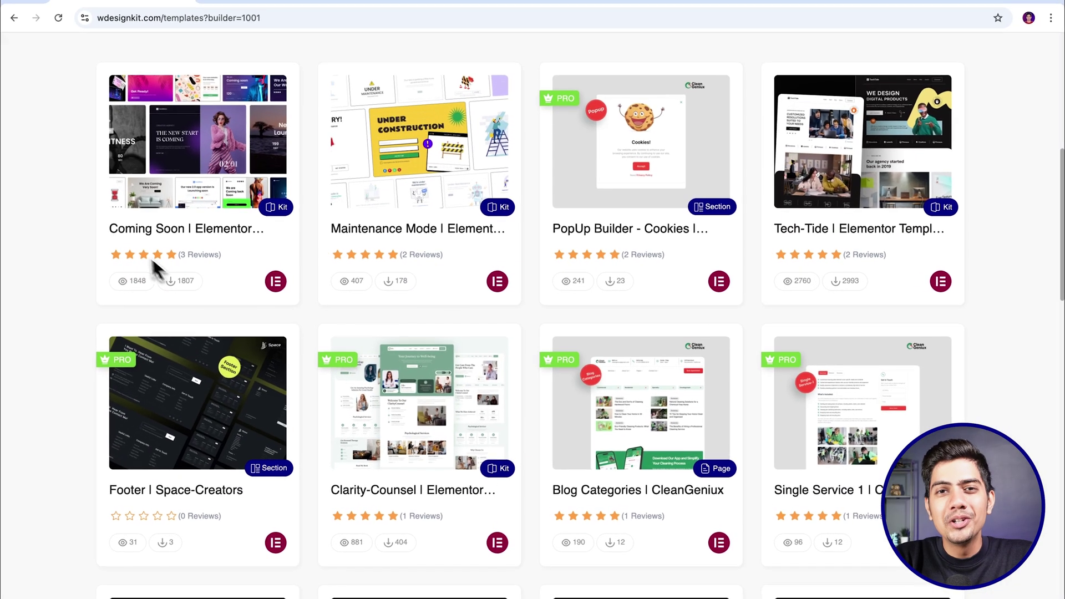
Highlight the Coming Soon and Maintenance Mode kit titles, then return to the top
drag(111, 242, 231, 242)
drag(332, 245, 537, 248)
scroll(142, 134, up, 8)
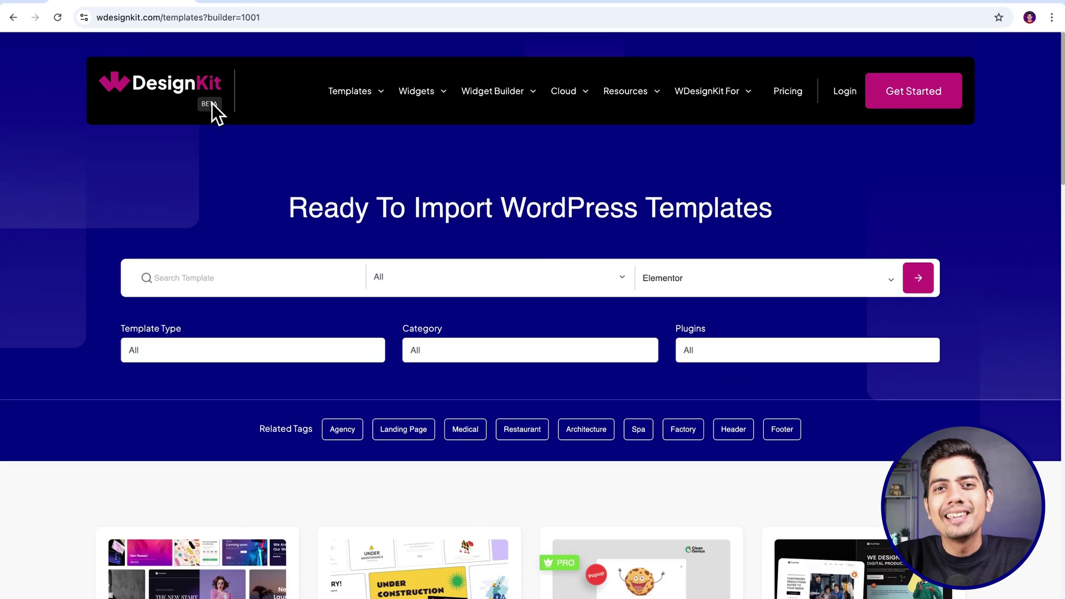
Check the Template Type and Category filters, then filter the Plugins filter to Elementor
mouse_move(358, 103)
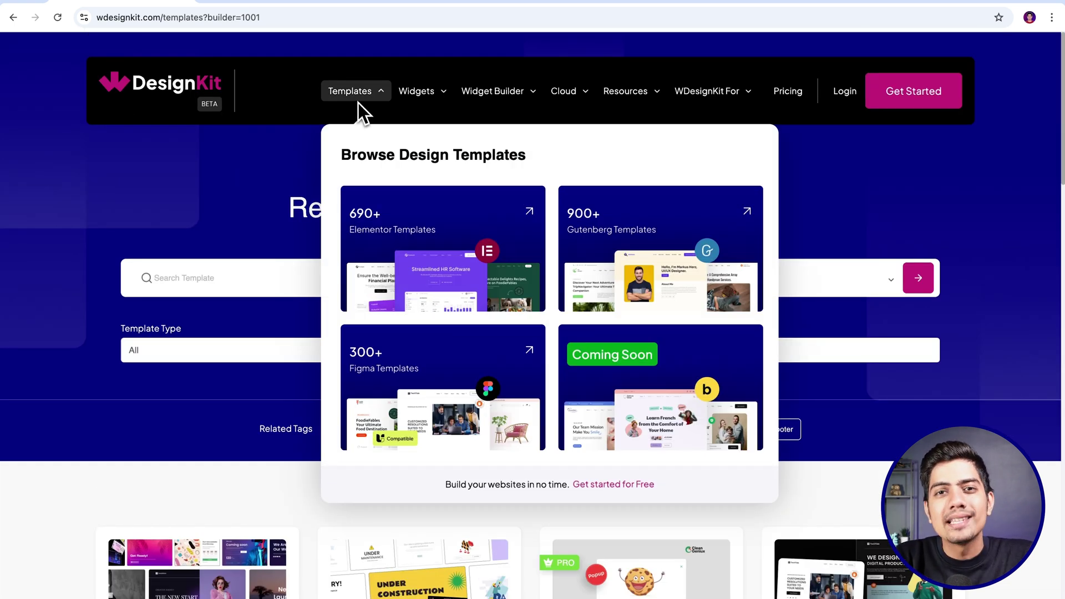
mouse_move(417, 105)
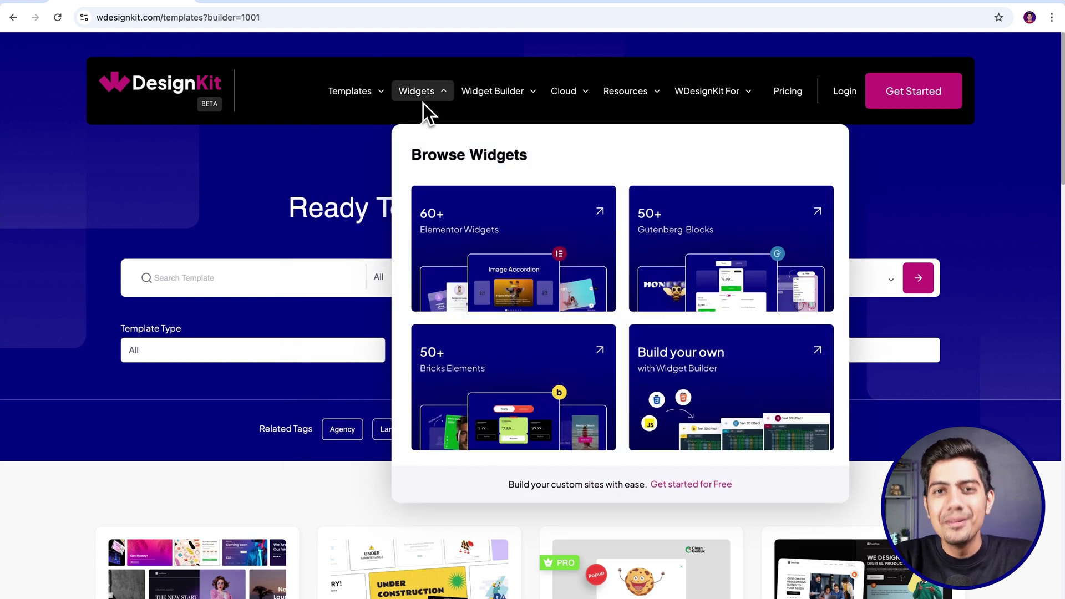
mouse_move(564, 106)
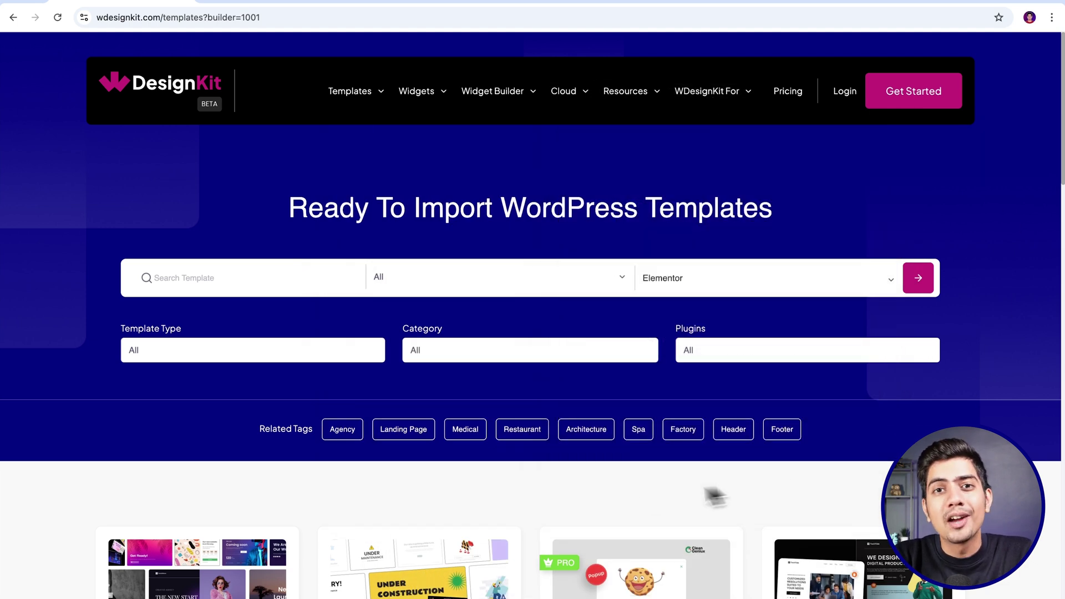
click(353, 358)
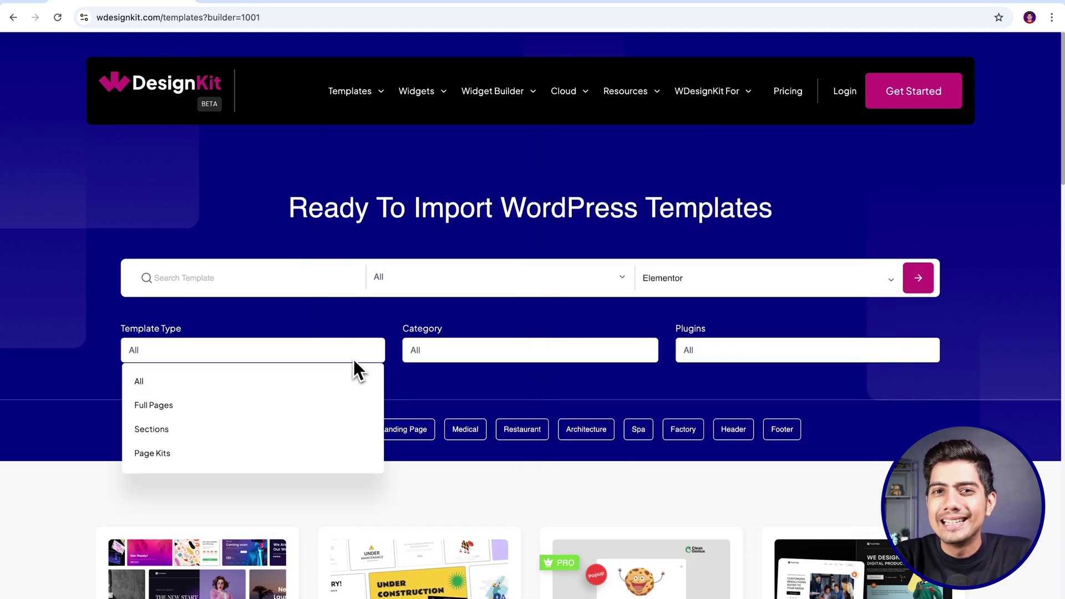
click(552, 358)
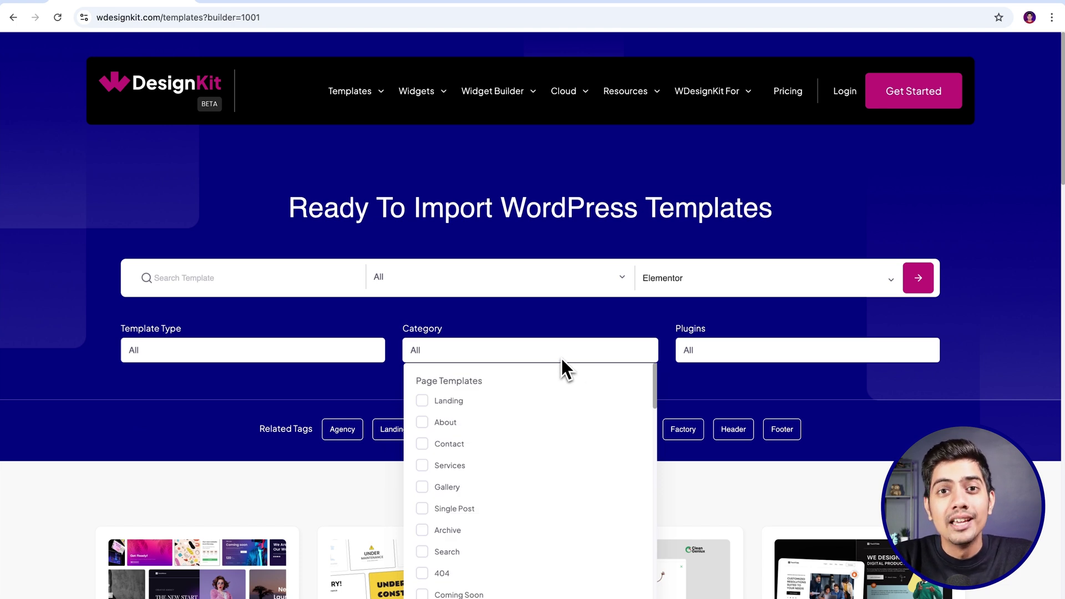
click(811, 360)
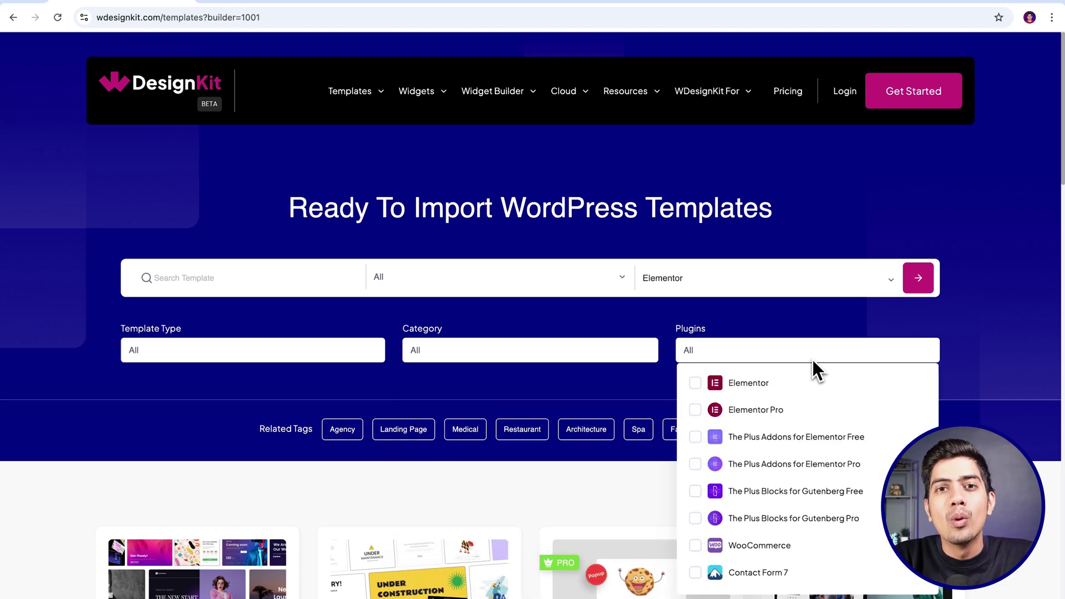
click(696, 383)
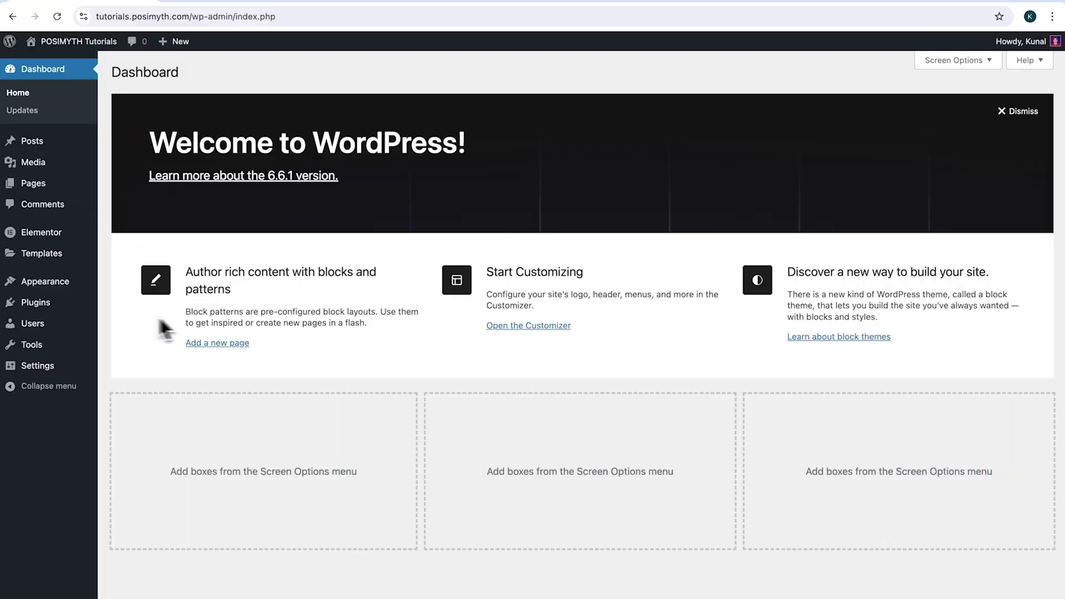
From Plugins > Add New Plugin, search for wdesignkit and install WDesignKit
mouse_move(68, 309)
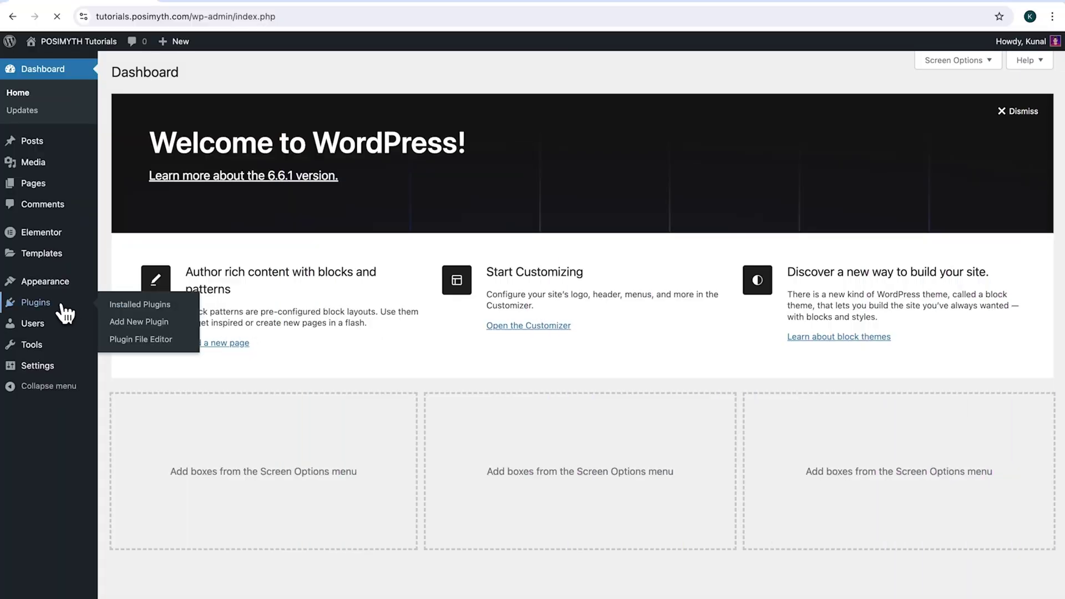
click(63, 306)
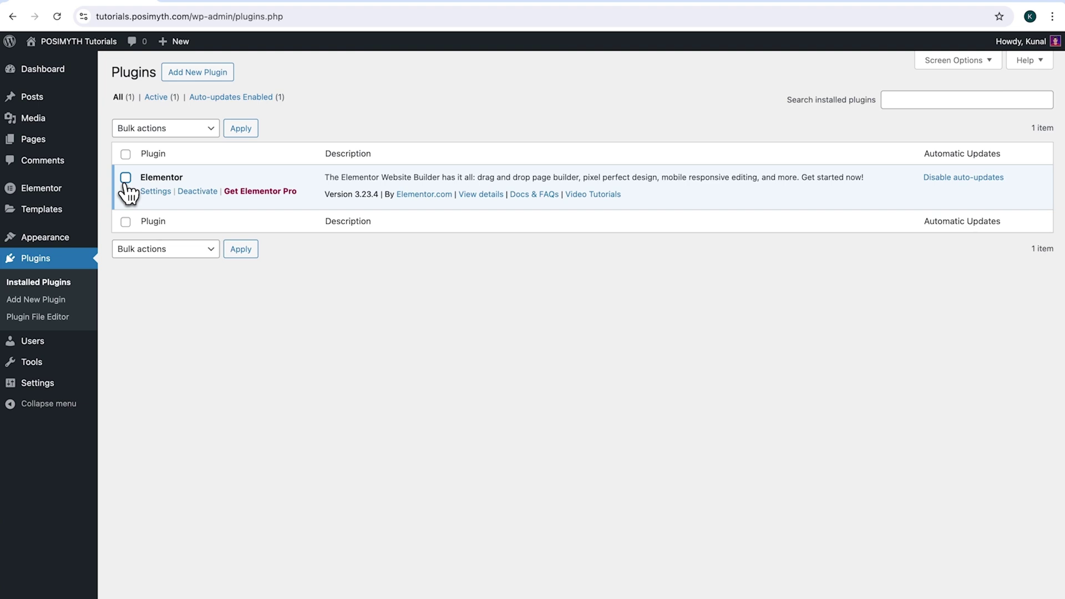
click(201, 73)
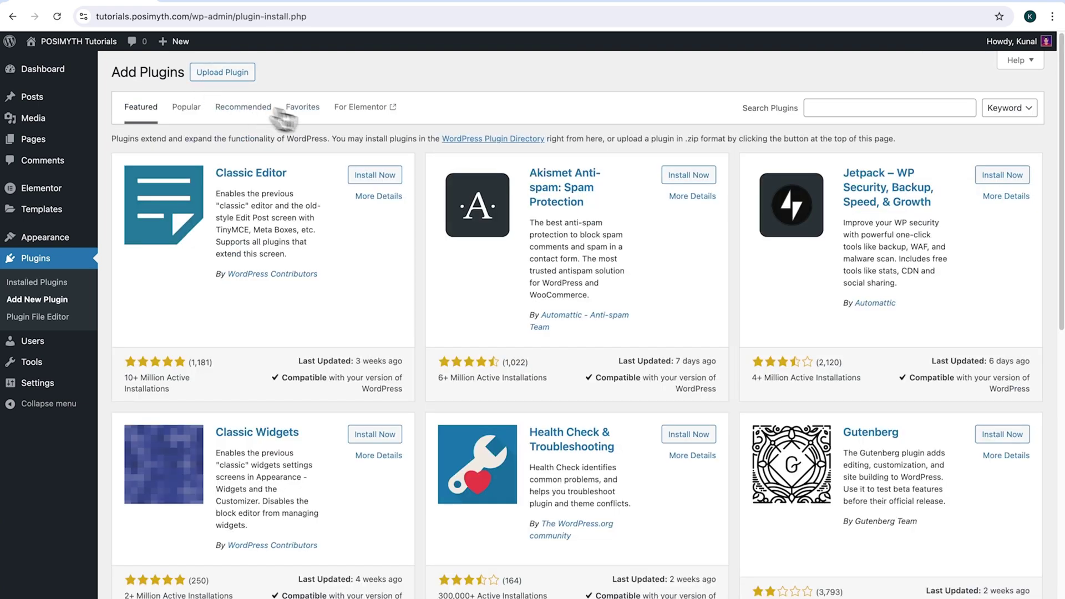
click(833, 108)
text(wdesignkit)
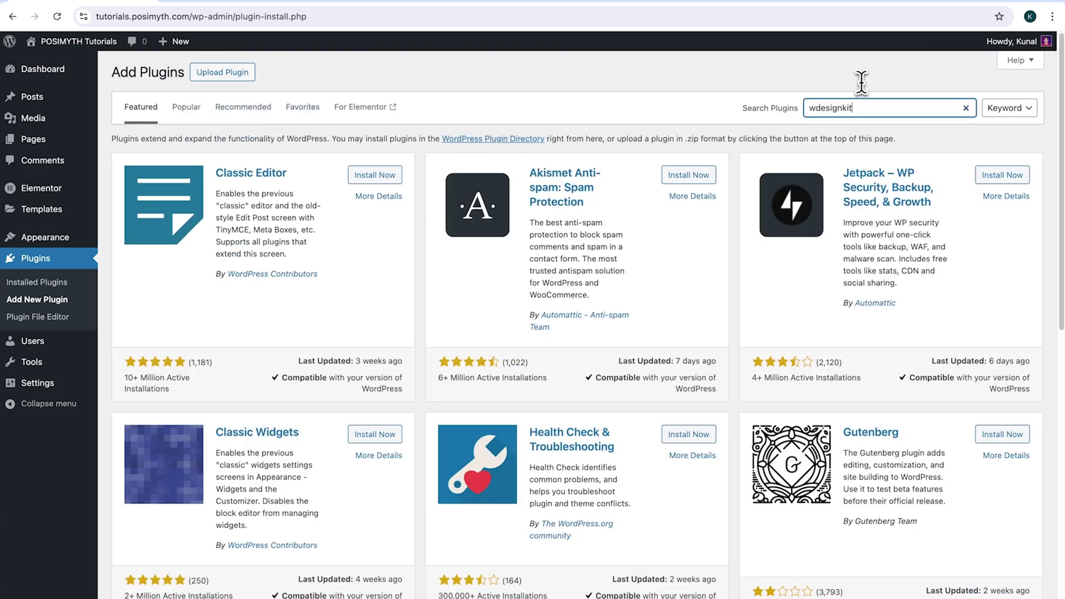
key(Return)
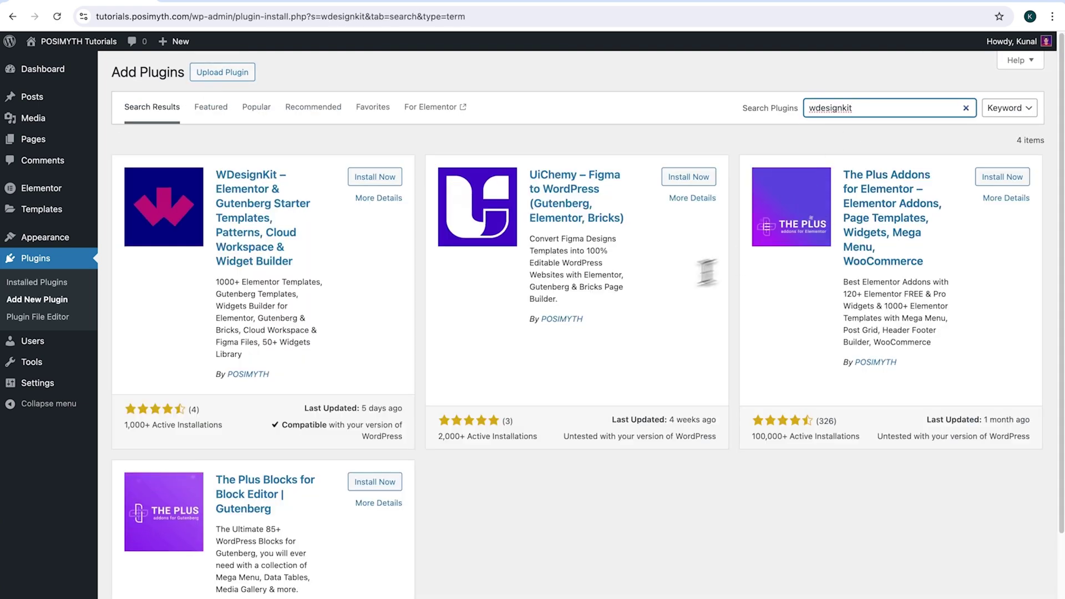
click(374, 177)
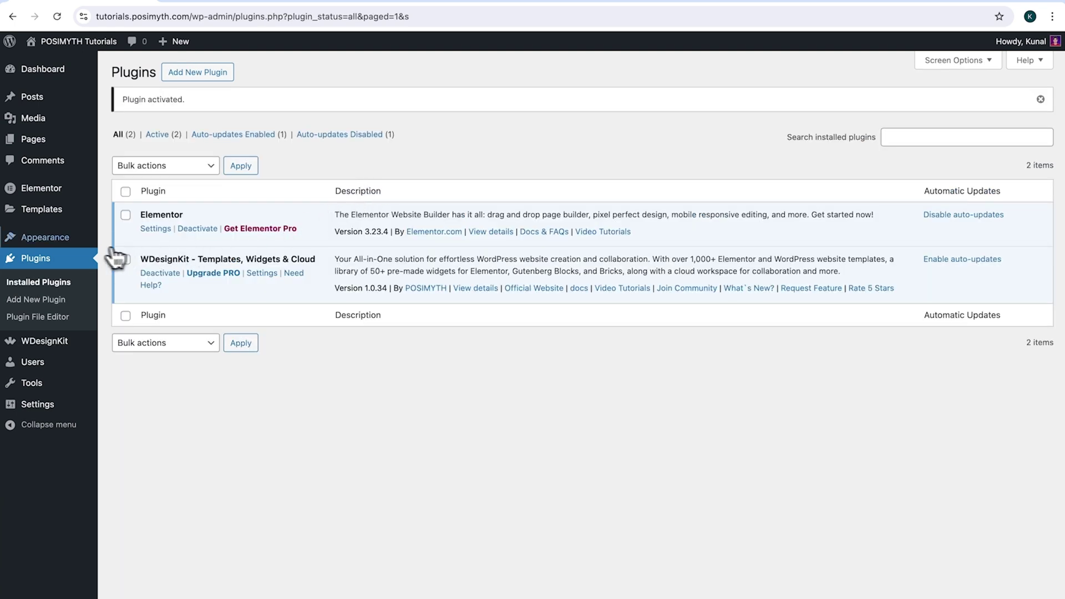
Activate WDesignKit and confirm Nexter 3.1.5 is the active theme
click(64, 240)
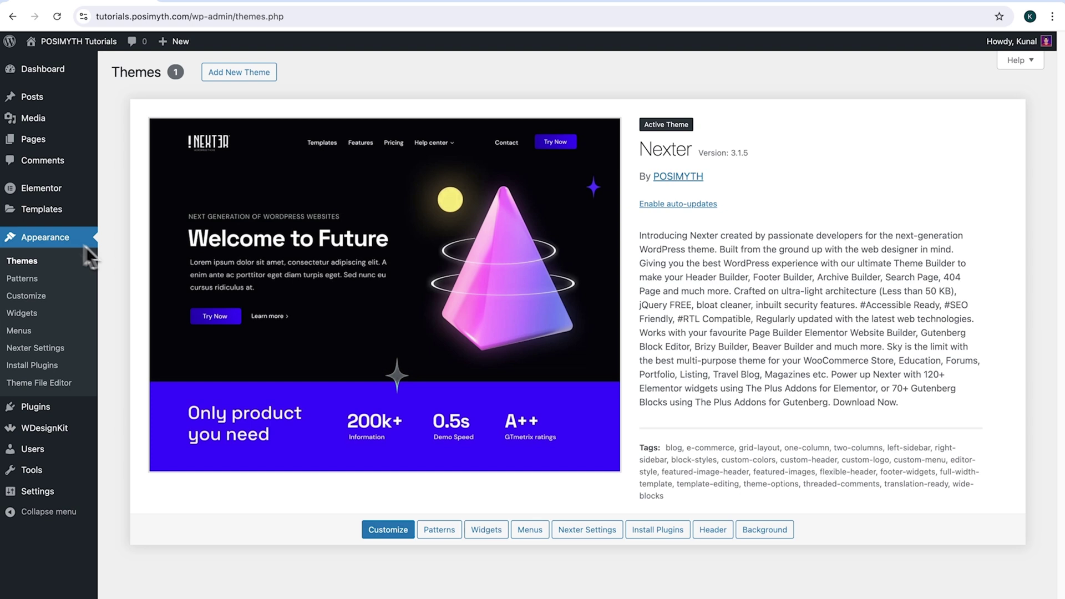
drag(638, 150, 696, 154)
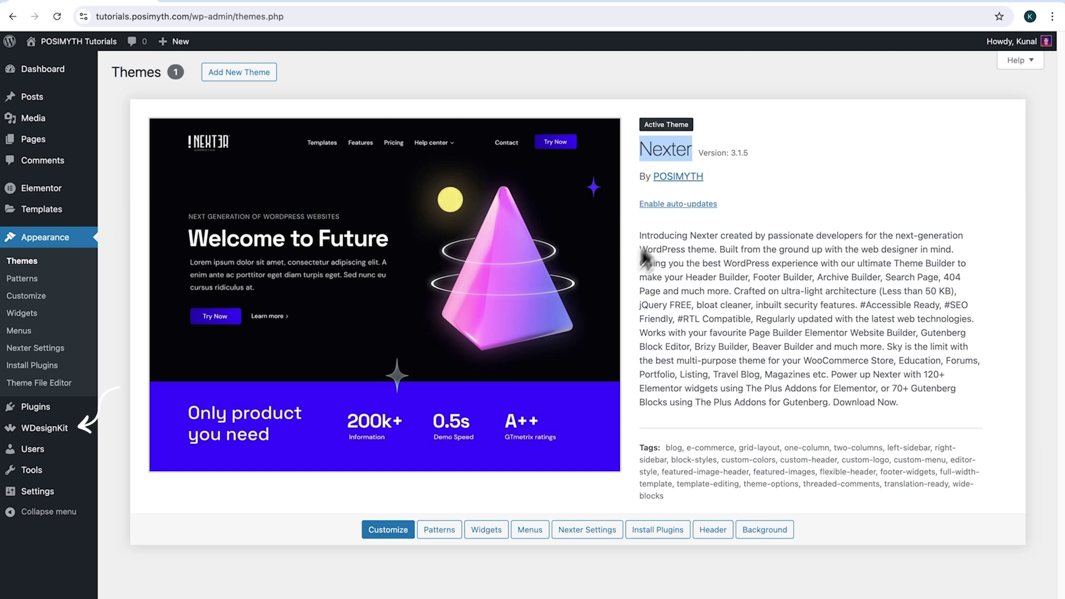
Open WDesignKit's login, move from Sign Up to Sign In, and use Continue with Google
click(68, 434)
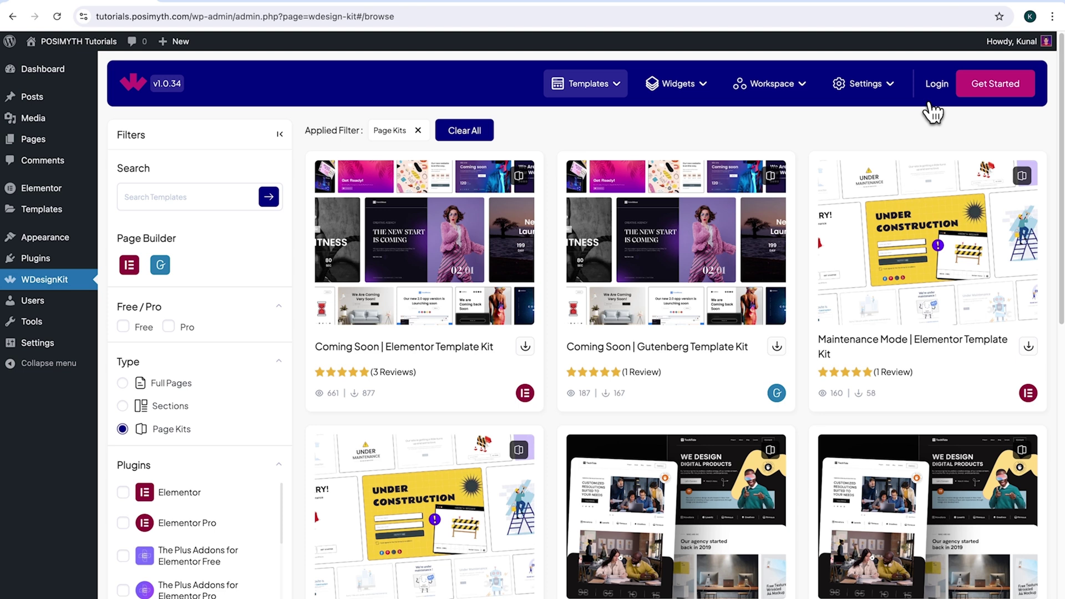
click(937, 84)
drag(804, 470, 885, 487)
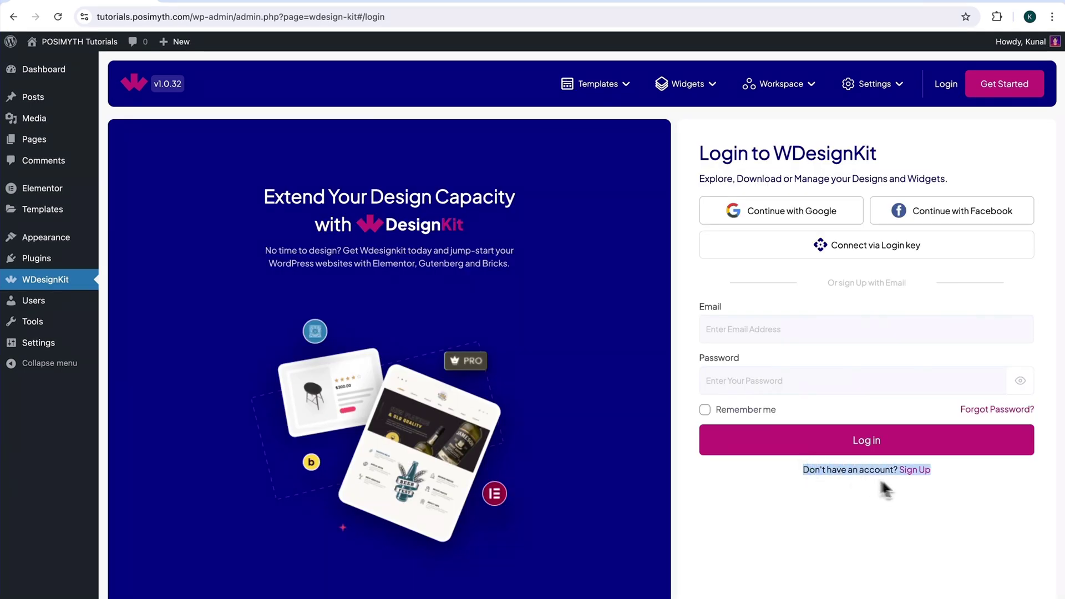
click(920, 476)
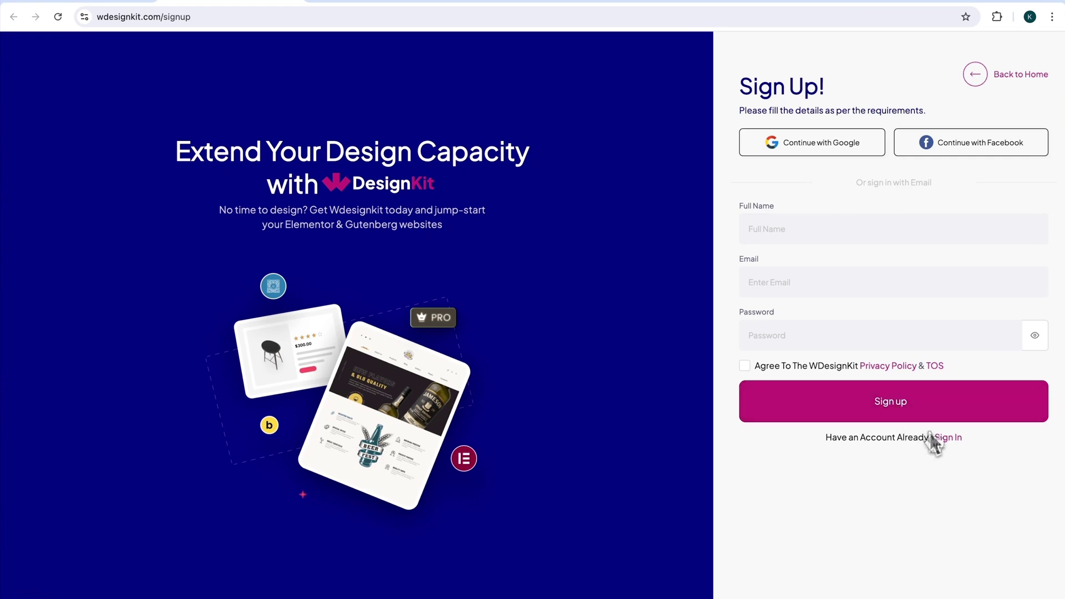
click(948, 439)
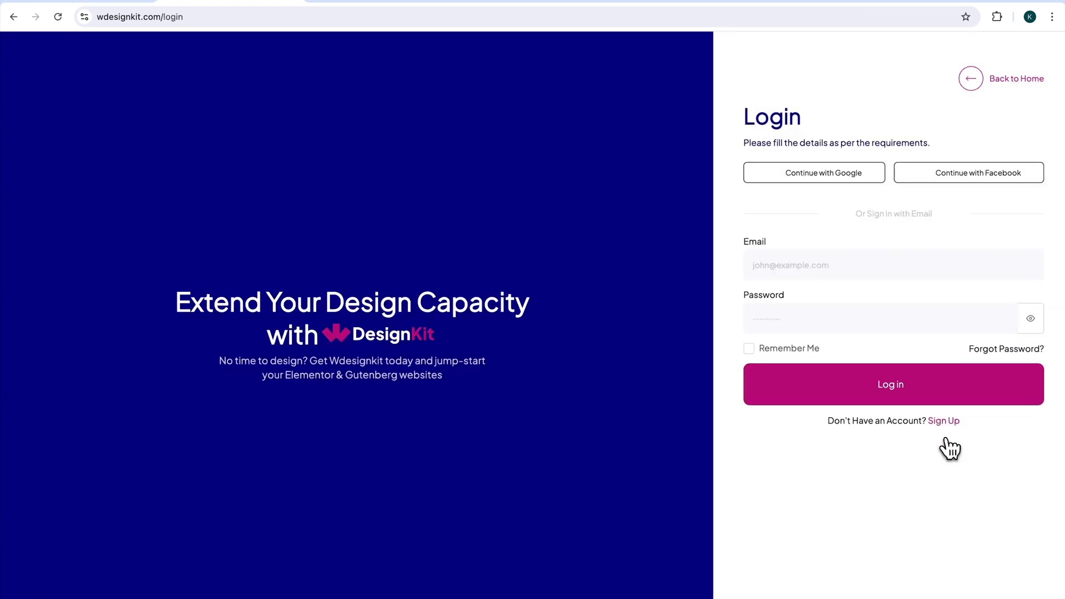
click(809, 202)
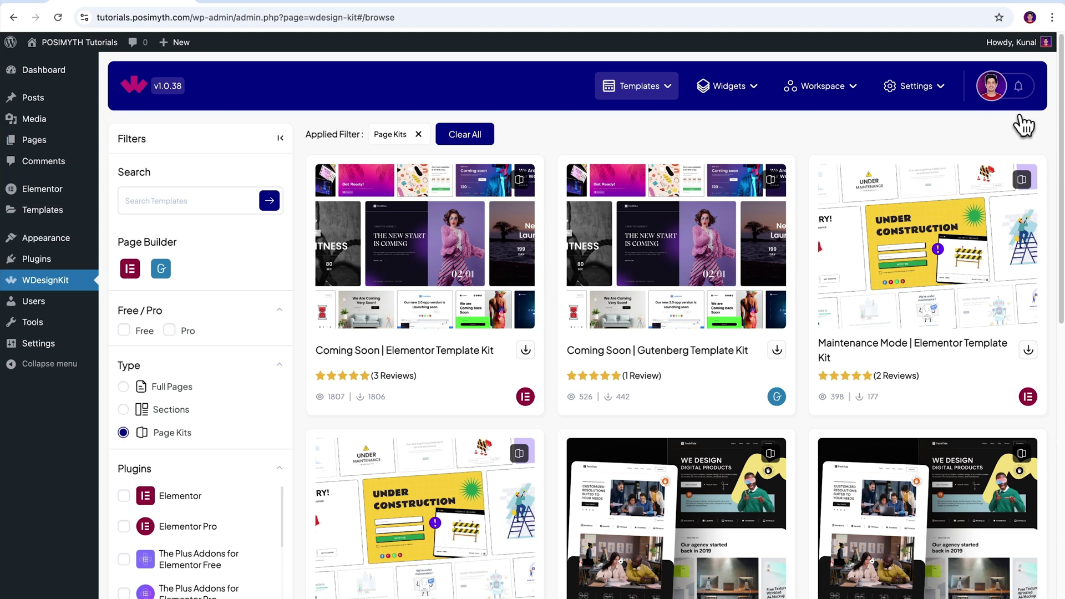
drag(315, 351, 461, 372)
drag(818, 342, 843, 357)
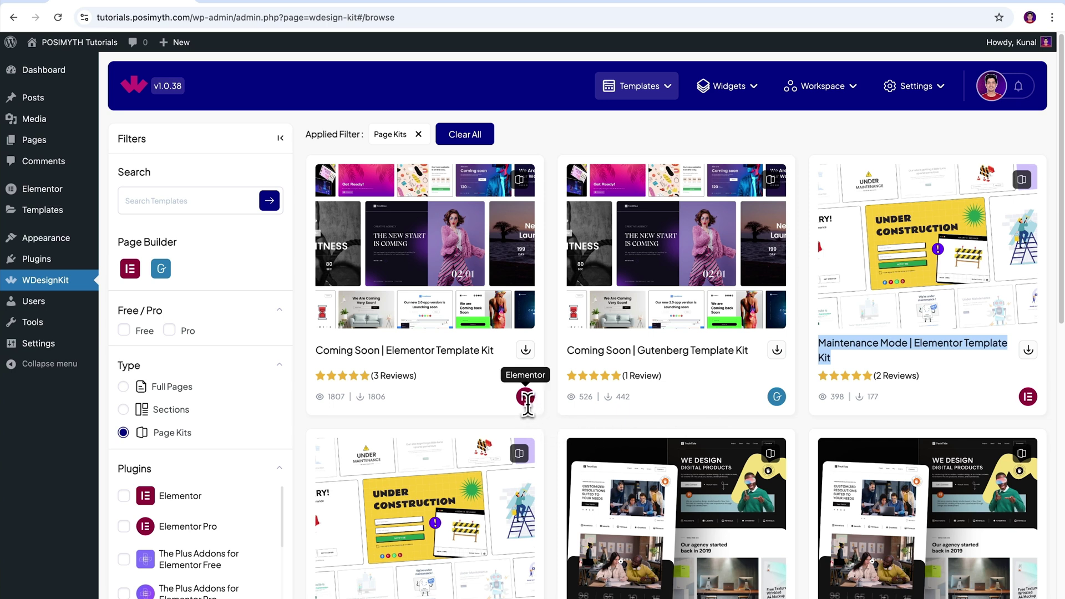
Open the Coming Soon Elementor kit, untick Select All, and scroll through its 17 templates
click(525, 350)
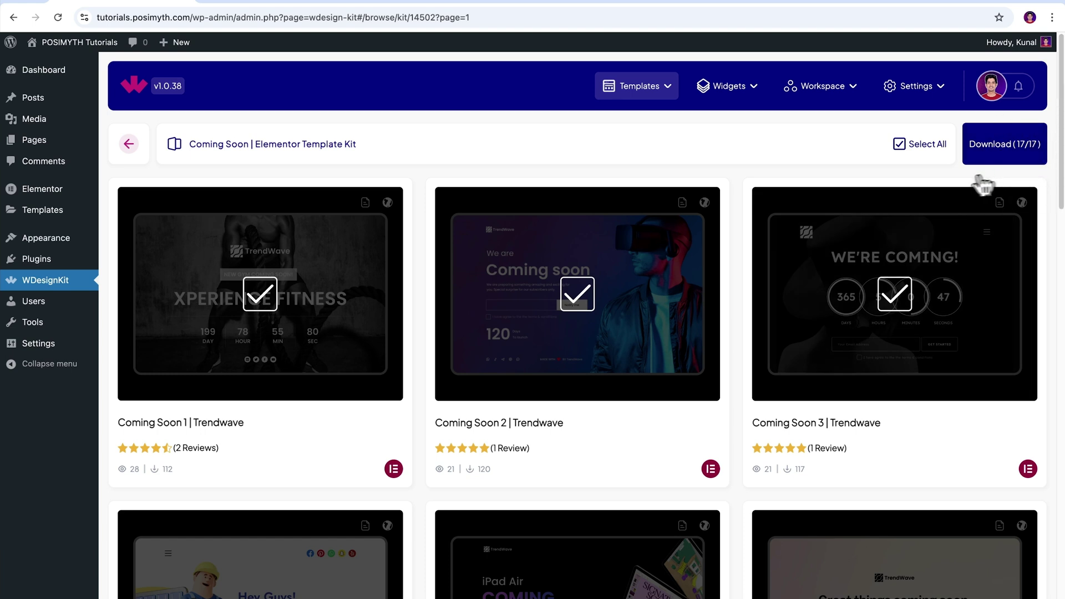
click(903, 147)
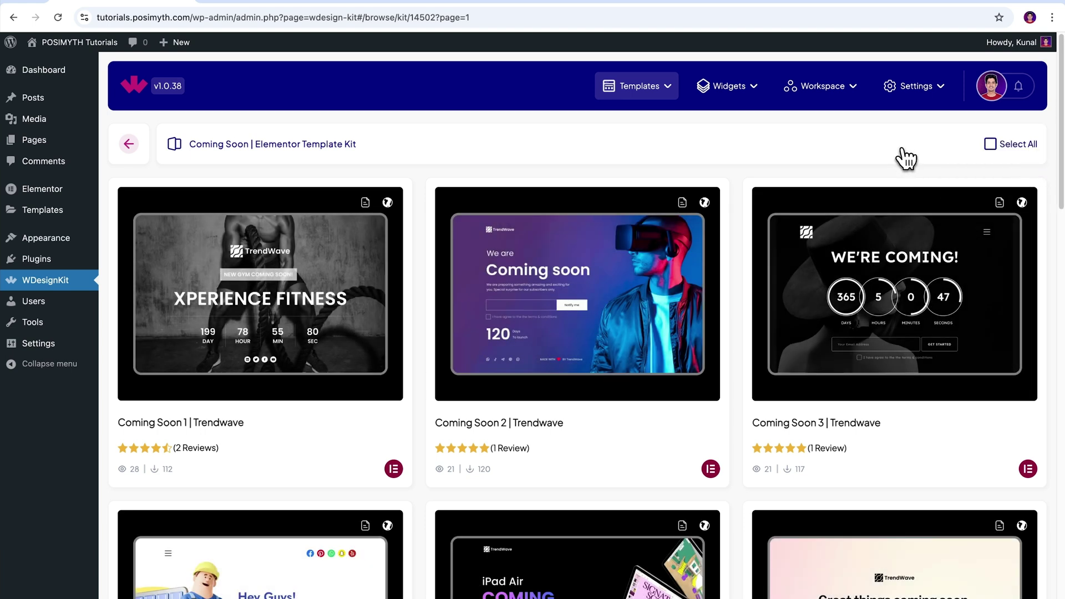
scroll(731, 333, down, 5)
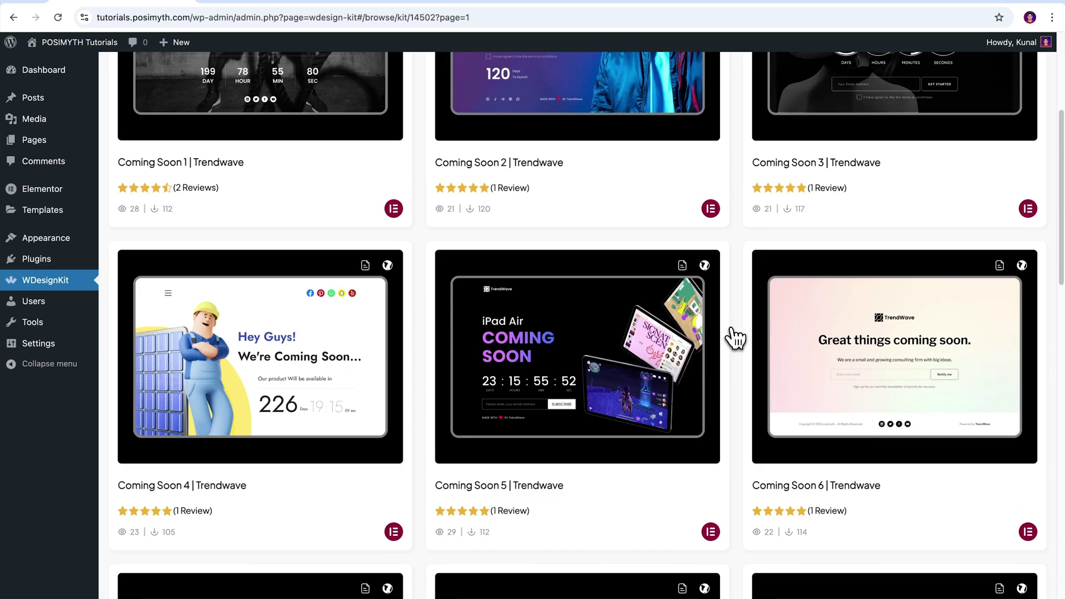
scroll(735, 337, down, 4)
scroll(735, 337, down, 3)
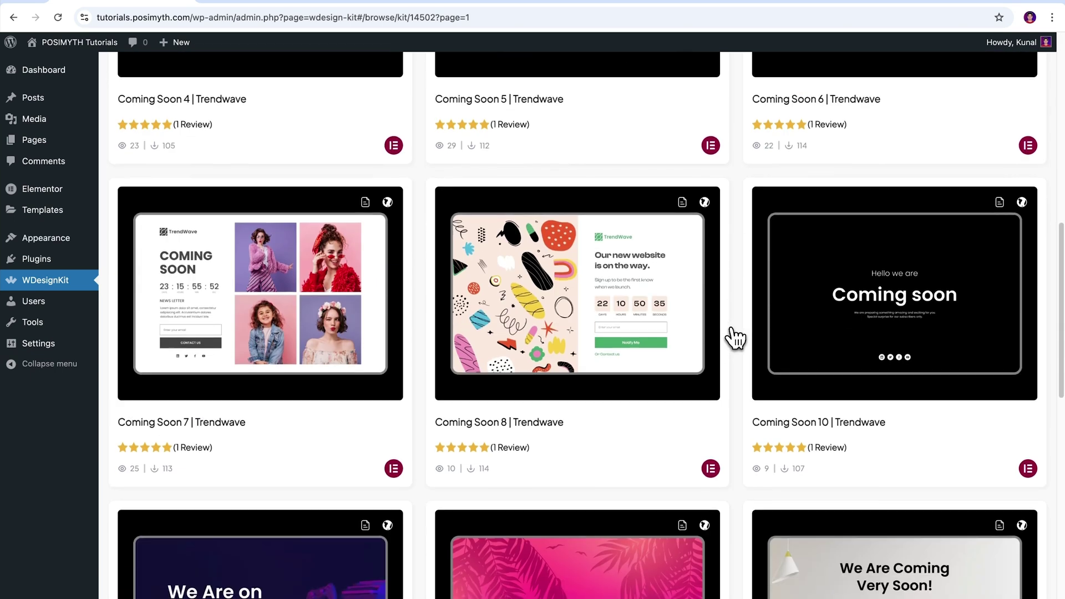
scroll(735, 337, down, 4)
scroll(735, 337, down, 1)
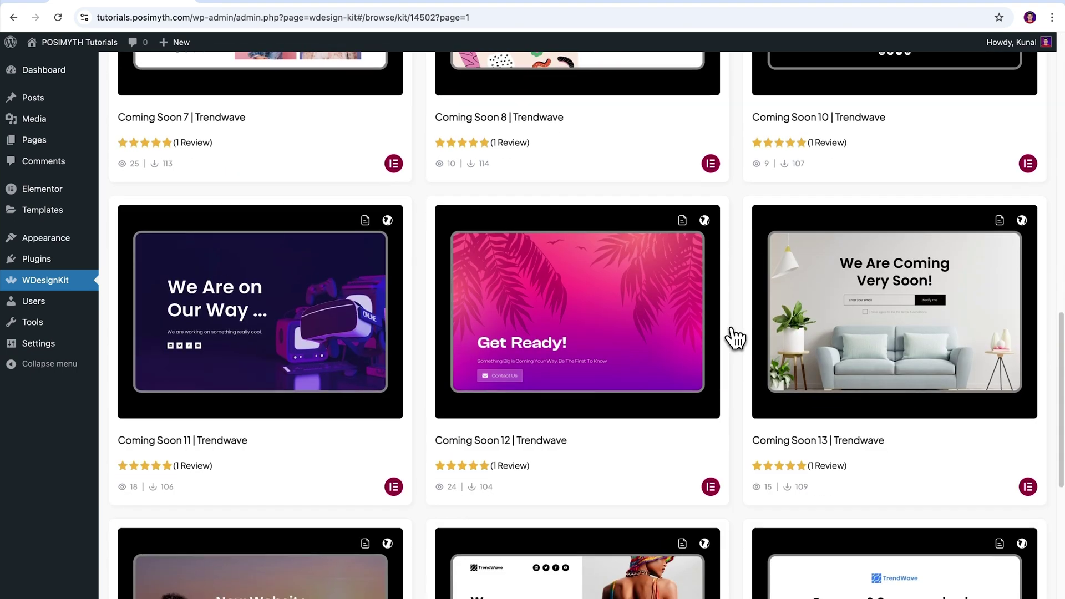
scroll(735, 337, down, 4)
scroll(735, 337, down, 4)
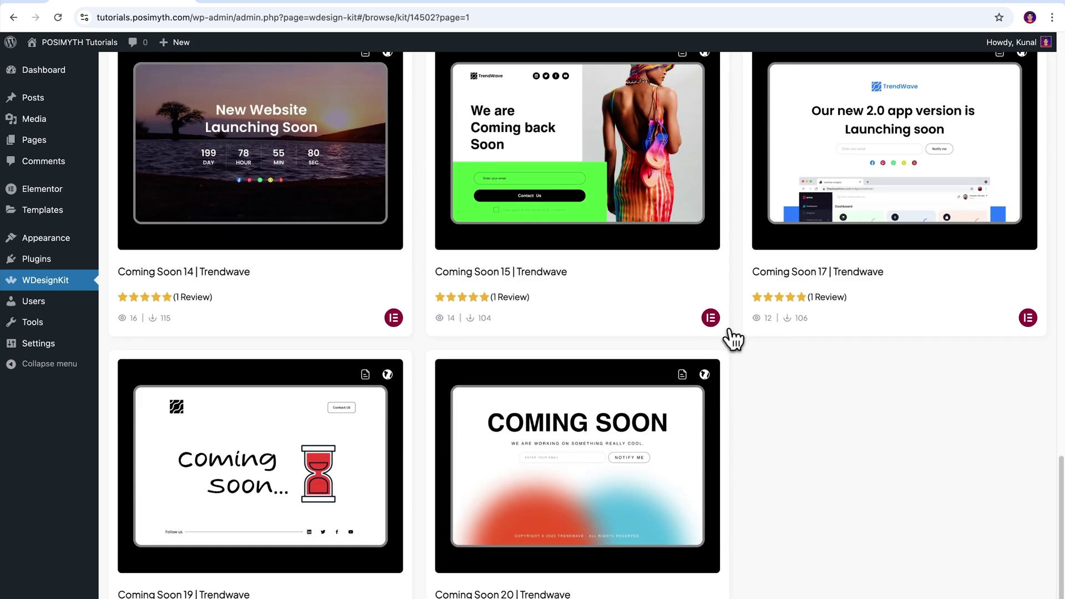
Download only Coming Soon 14 | Trendwave, installing The Plus Addons, and import it as a page
mouse_move(270, 182)
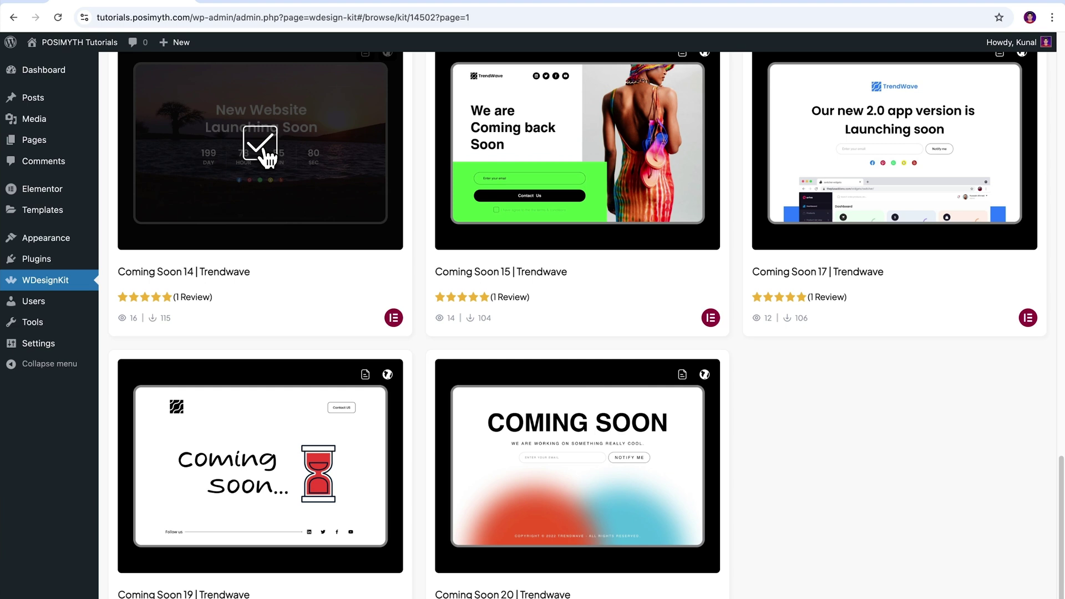
click(268, 159)
scroll(721, 277, up, 20)
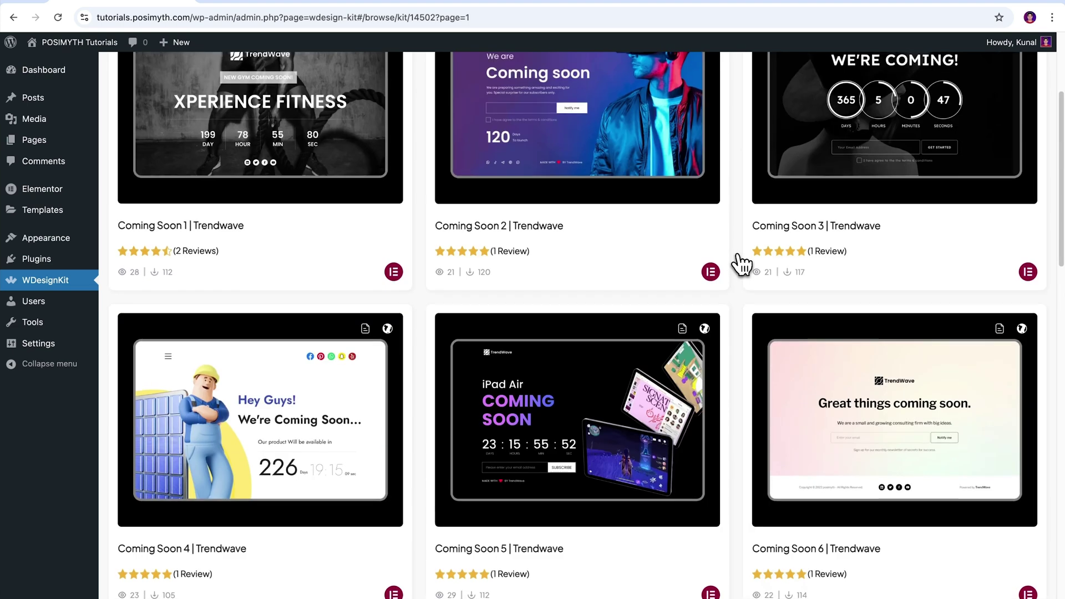
click(998, 158)
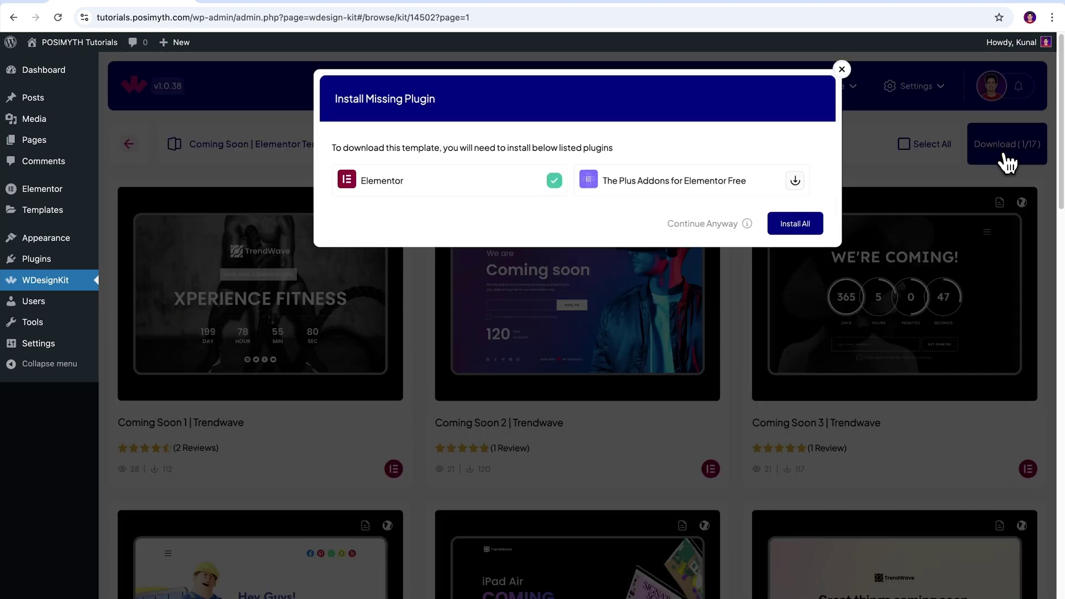
click(797, 183)
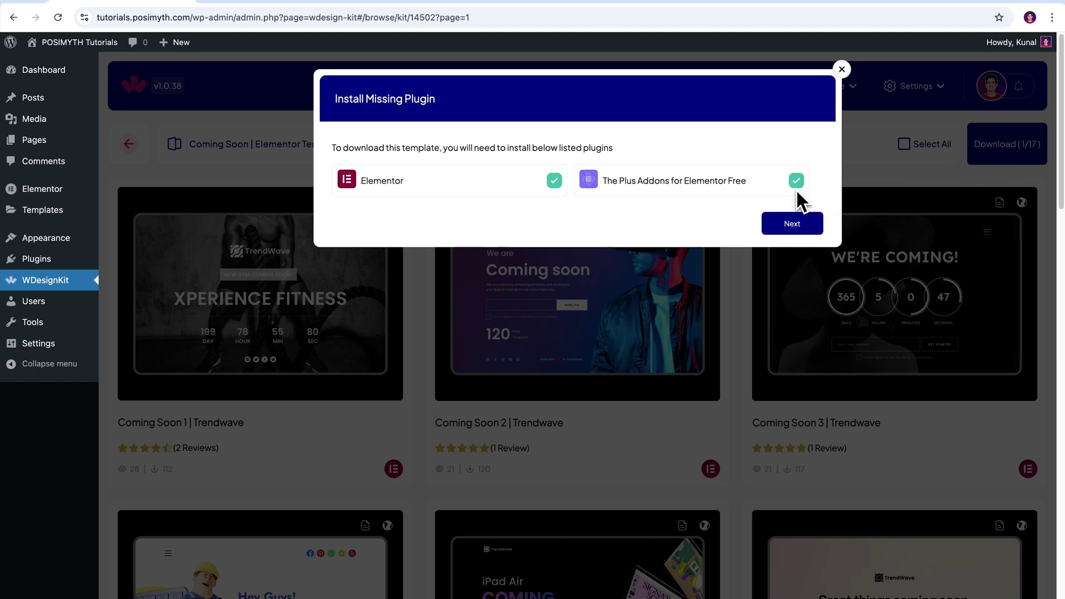
click(798, 229)
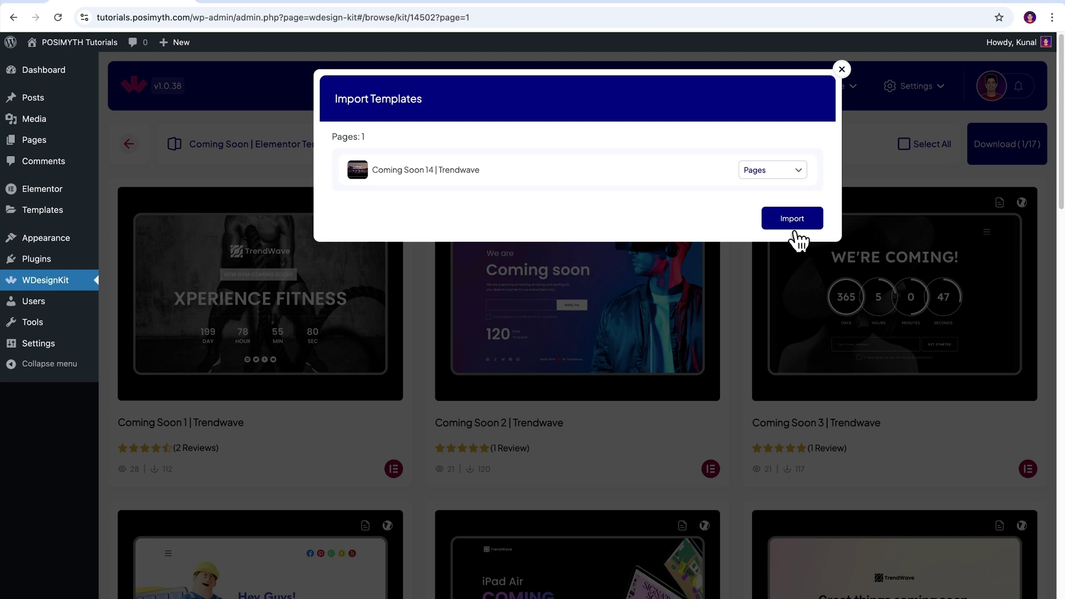
click(794, 223)
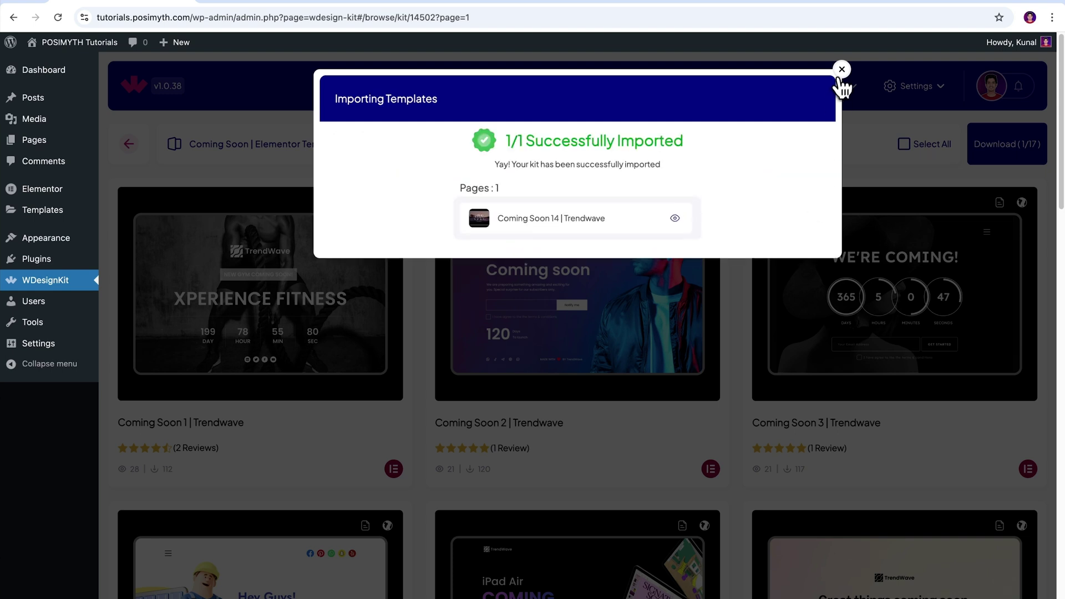
Open the Maintenance Mode Elementor kit with all its templates deselected
click(842, 69)
click(130, 145)
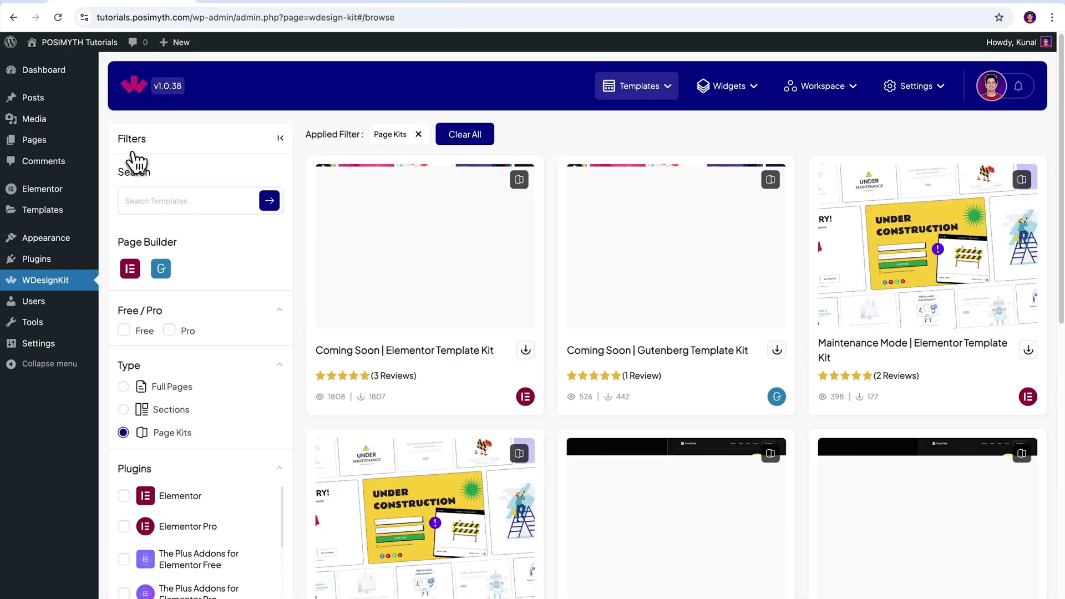
click(910, 296)
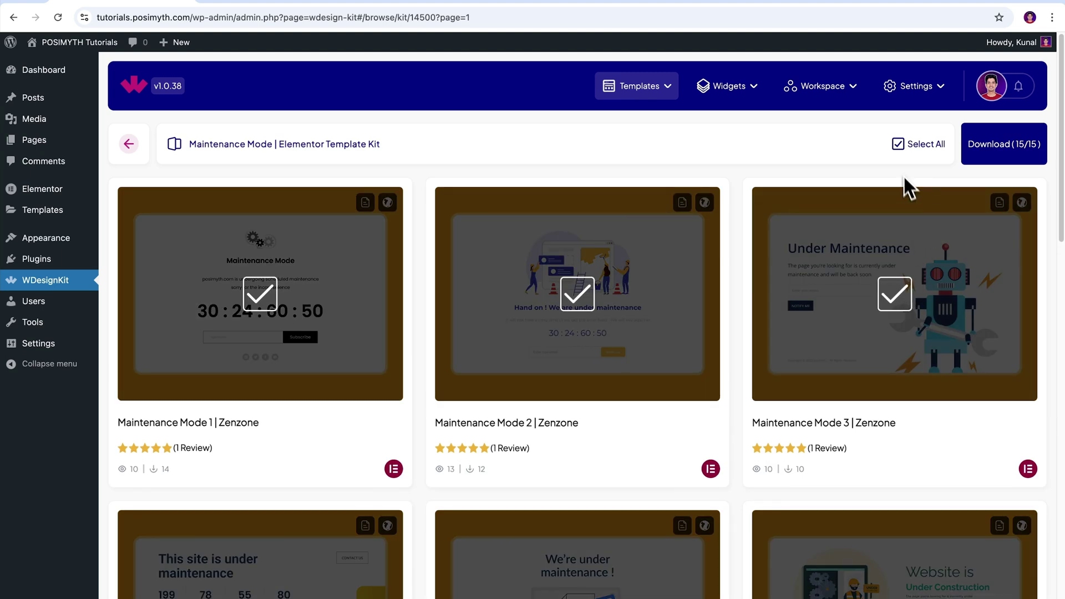
click(900, 146)
Tick Maintenance Mode 10 | Zenzone, download it and import it as a page
scroll(1042, 275, down, 15)
click(254, 257)
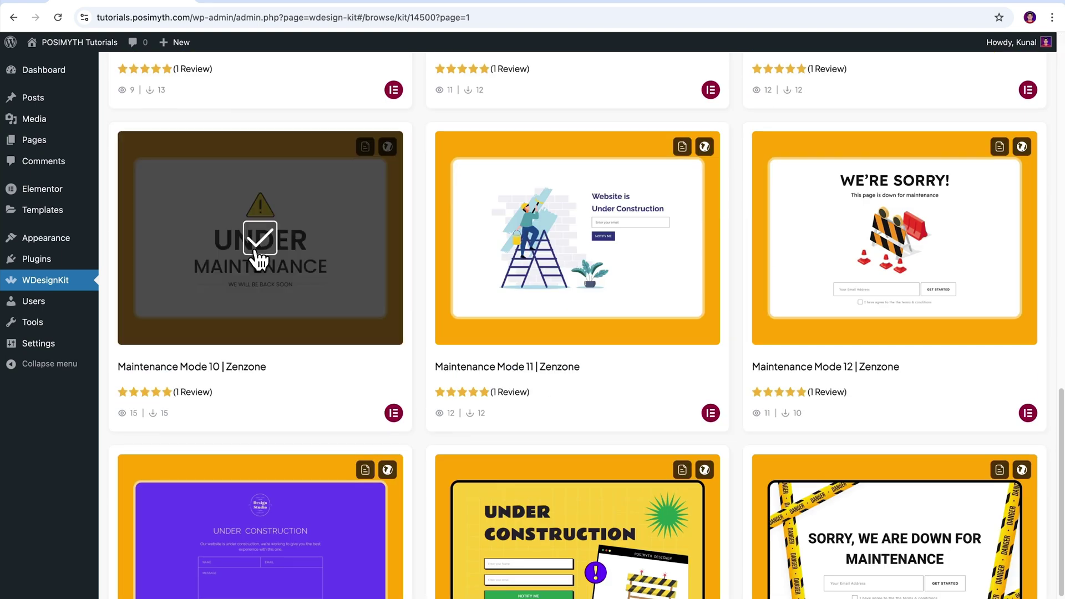
scroll(1008, 161, up, 15)
click(1009, 156)
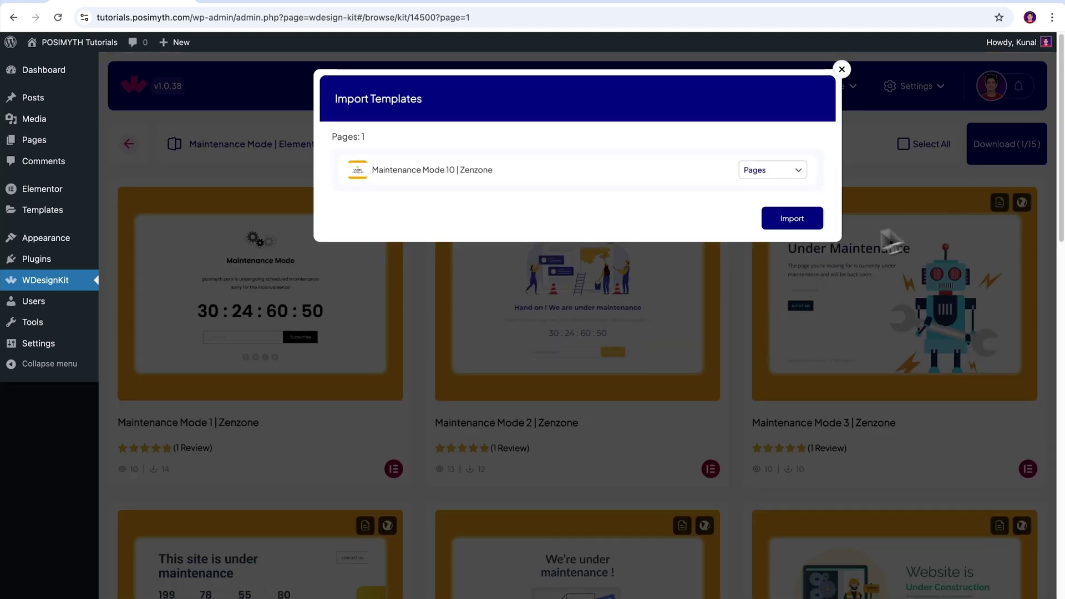
click(791, 221)
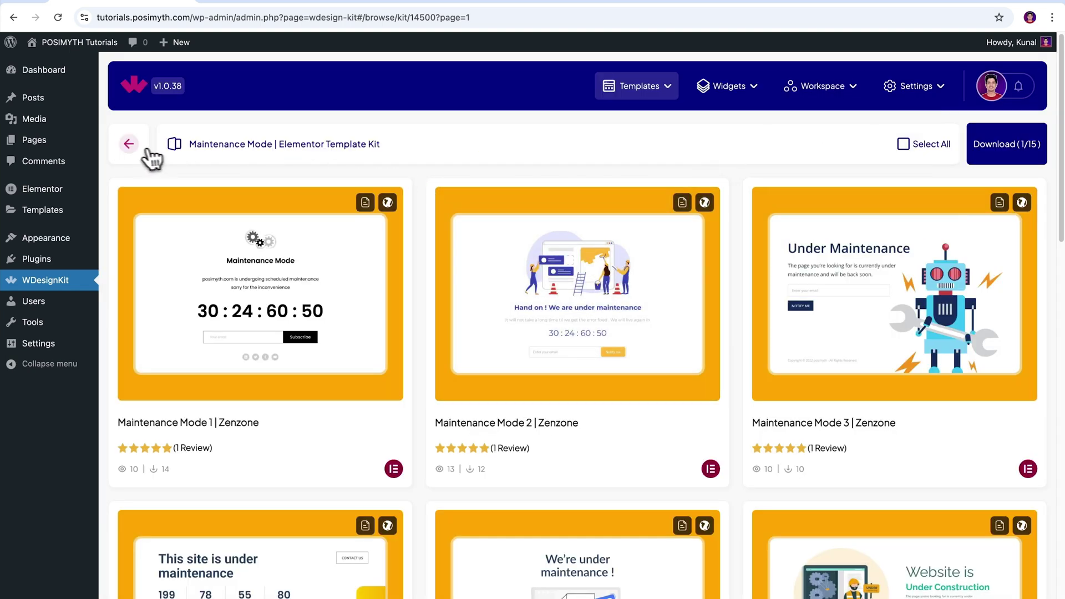
click(146, 151)
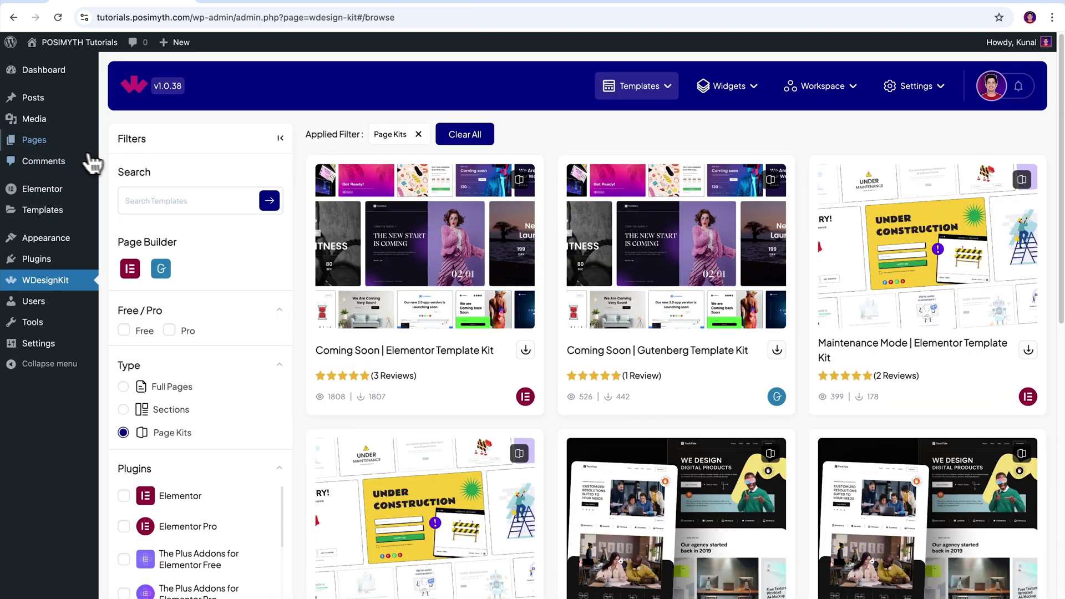
Open Coming Soon 14 | Trendwave in Elementor and select its heading, countdown and social icons
click(50, 145)
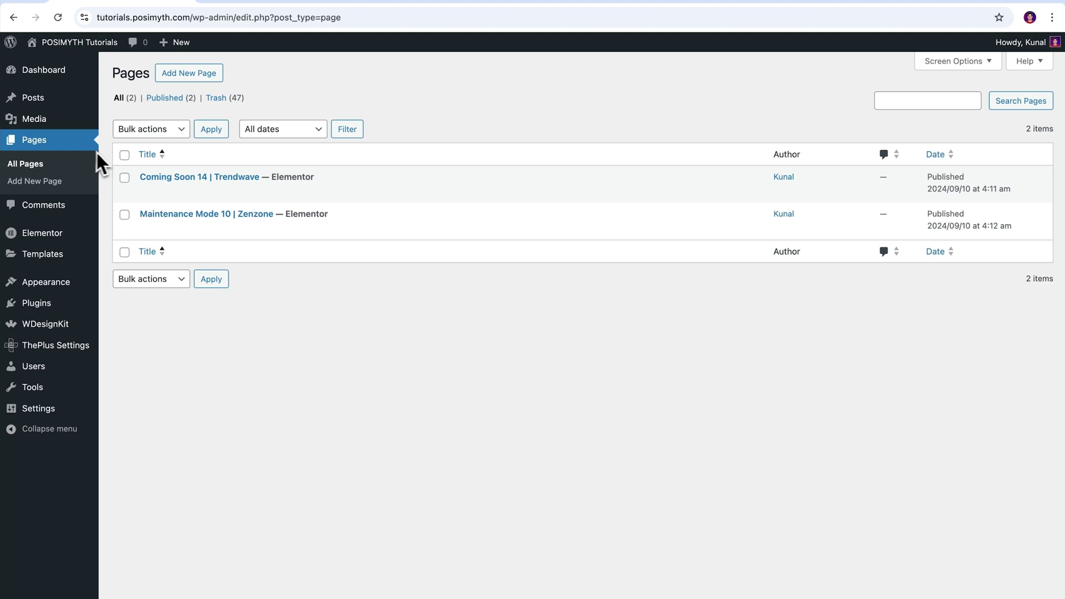
click(124, 155)
click(299, 192)
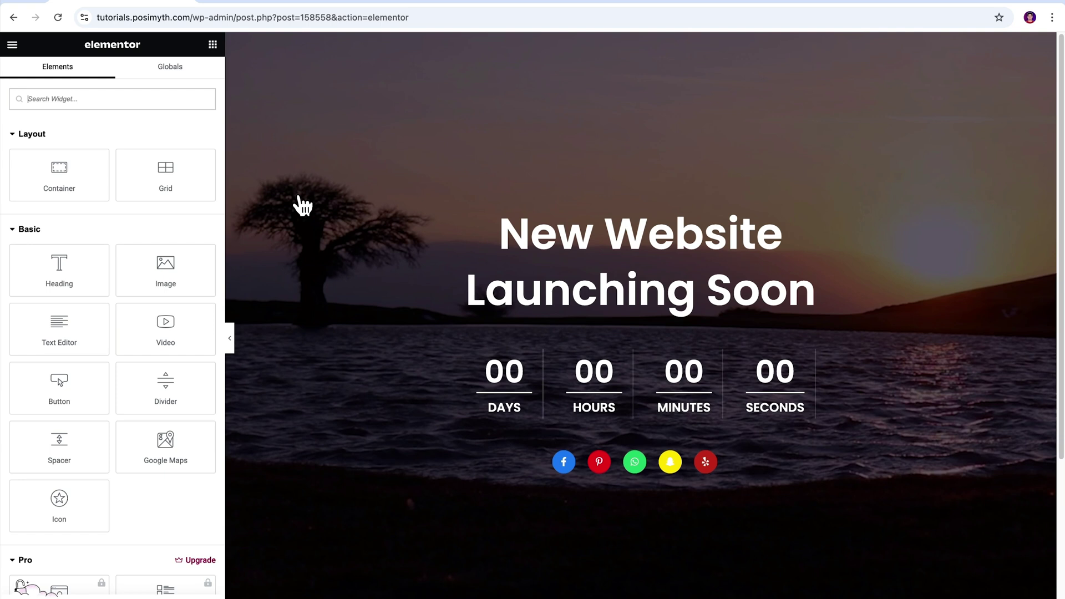
click(627, 252)
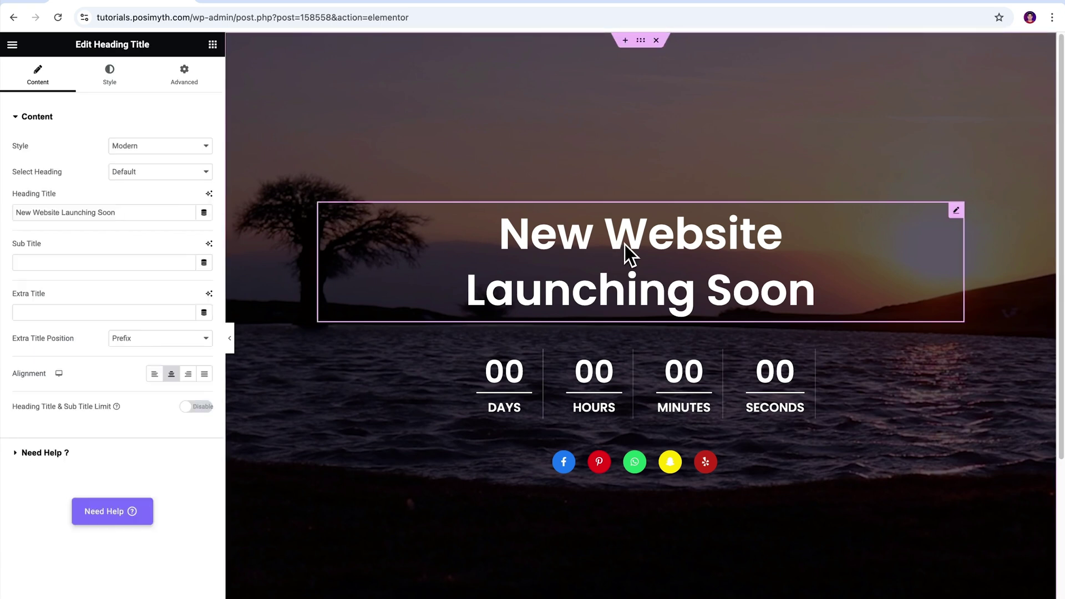
click(639, 381)
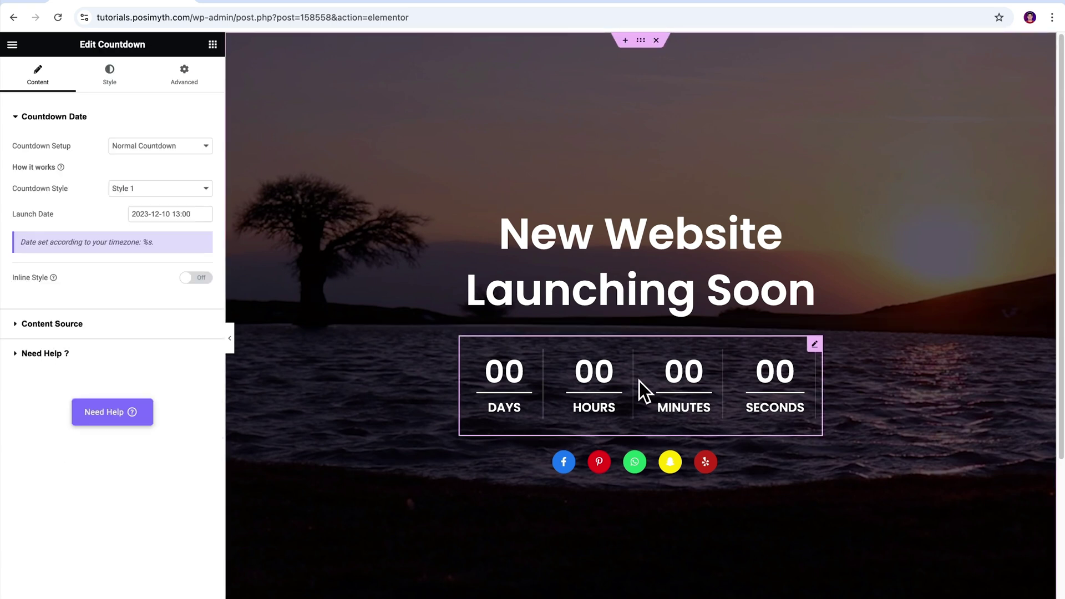
click(646, 478)
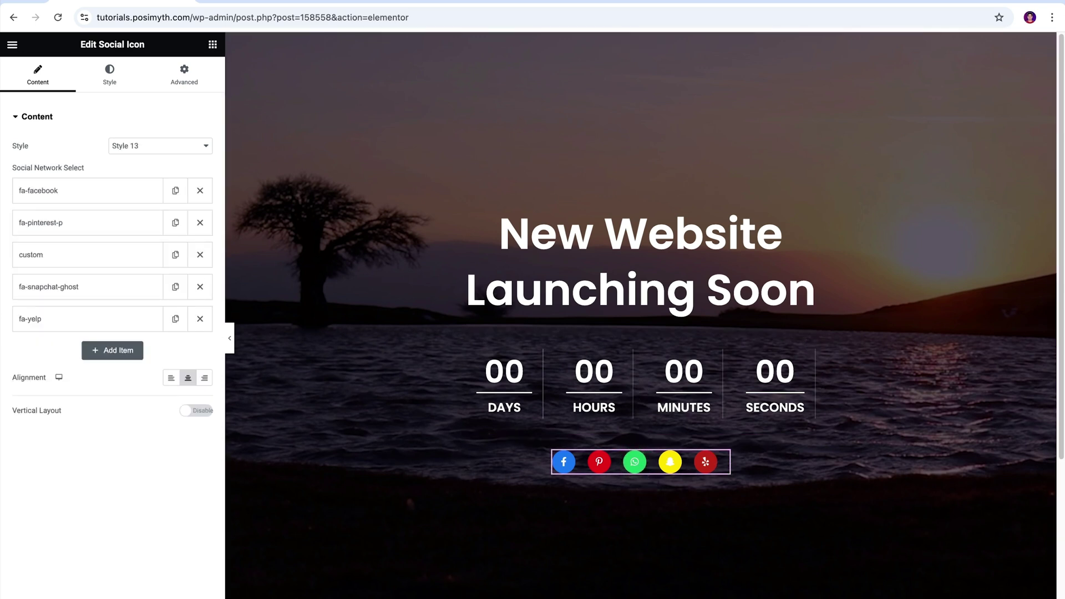
Show the Navigator and select its Heading Title, Container, Countdown and Social Icon items
key(ctrl+i)
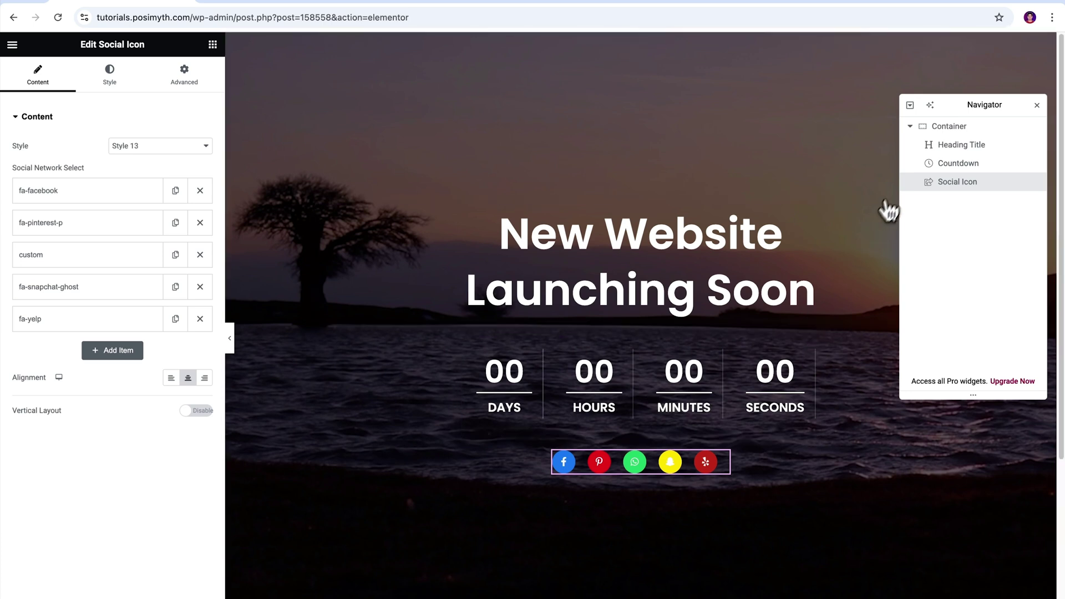
click(949, 147)
click(957, 128)
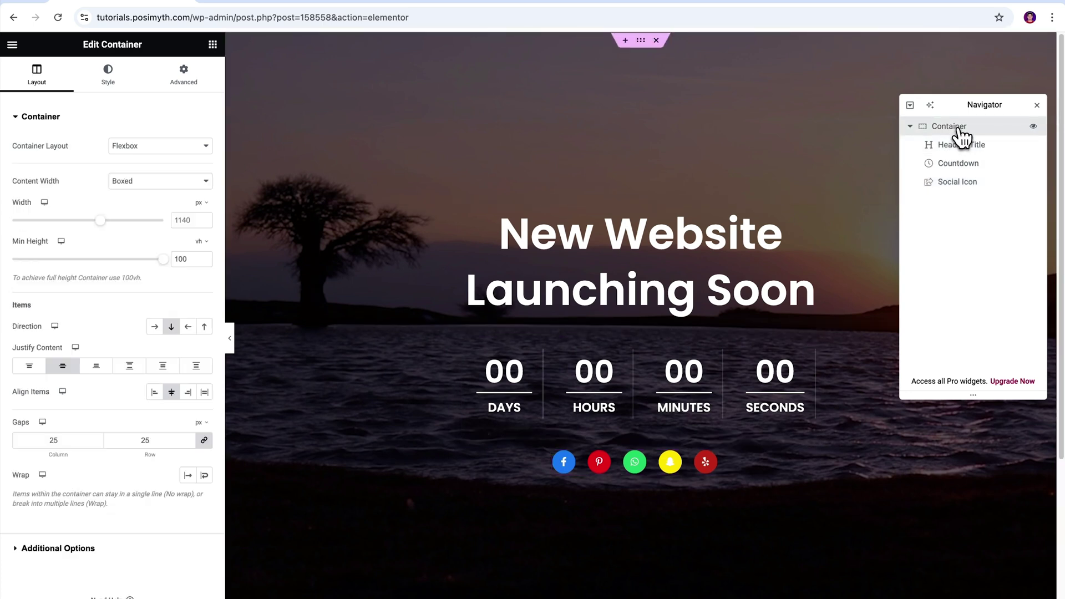
click(964, 164)
click(972, 189)
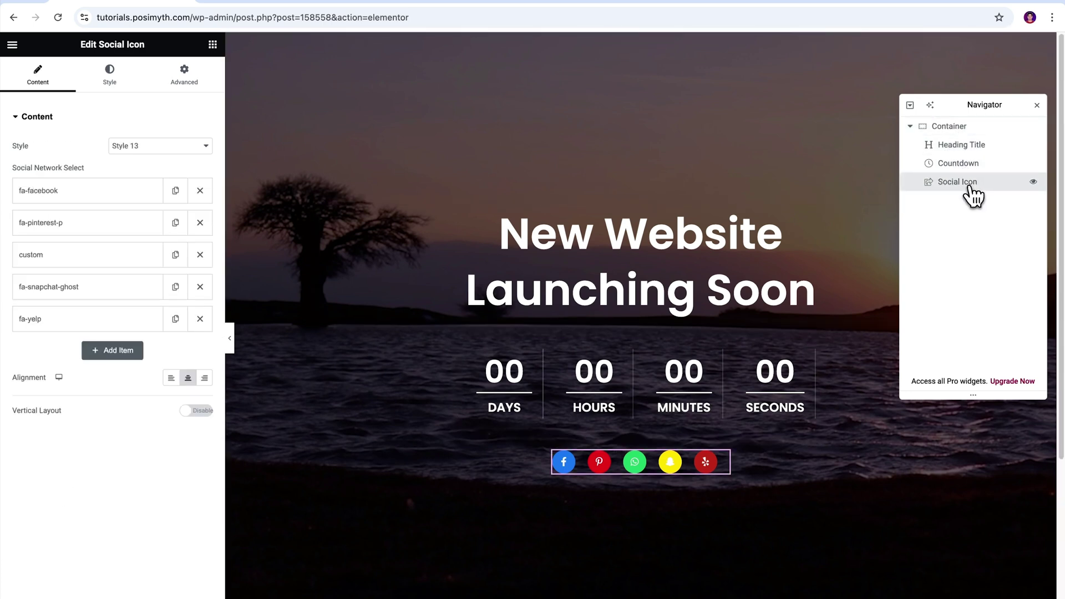
click(968, 147)
Add '!' to the heading and set the countdown to October 10, 2024, 3 o'clock, Normal Countdown
click(145, 210)
text(!)
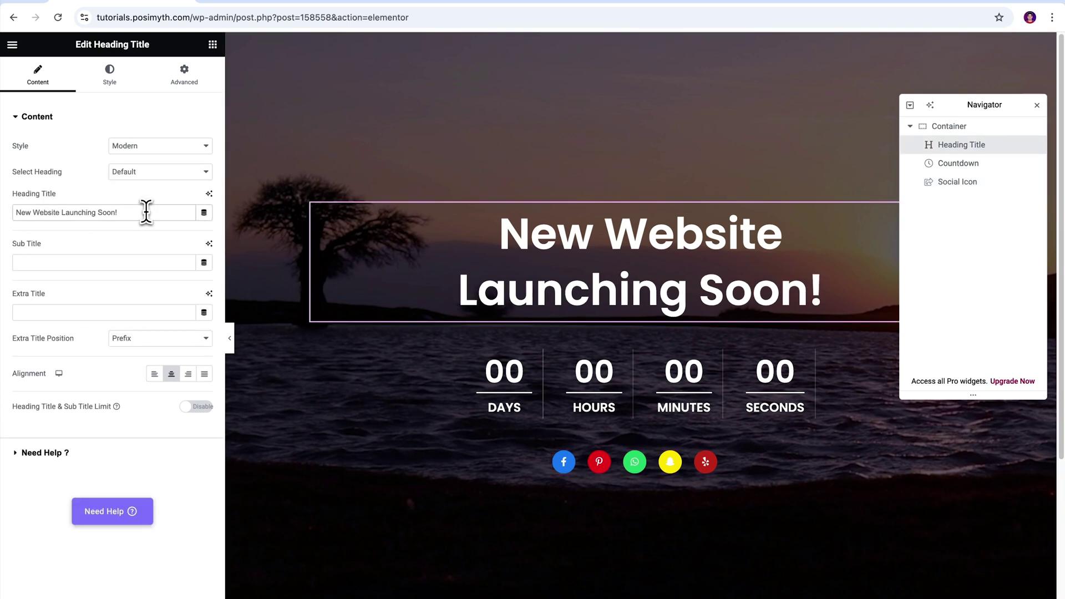
click(959, 163)
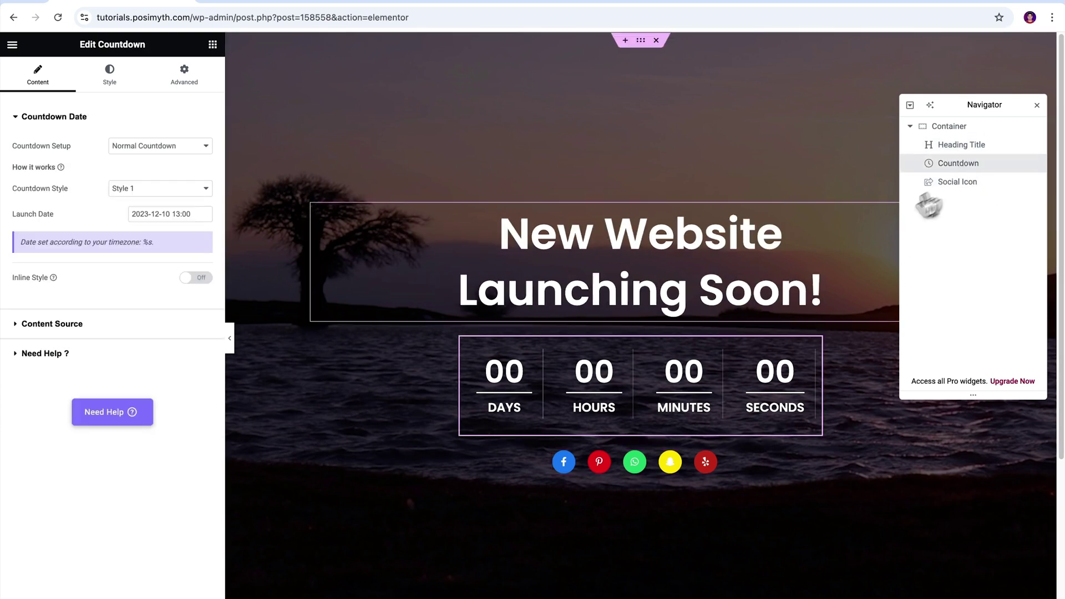
click(185, 216)
click(308, 234)
click(308, 234)
click(307, 235)
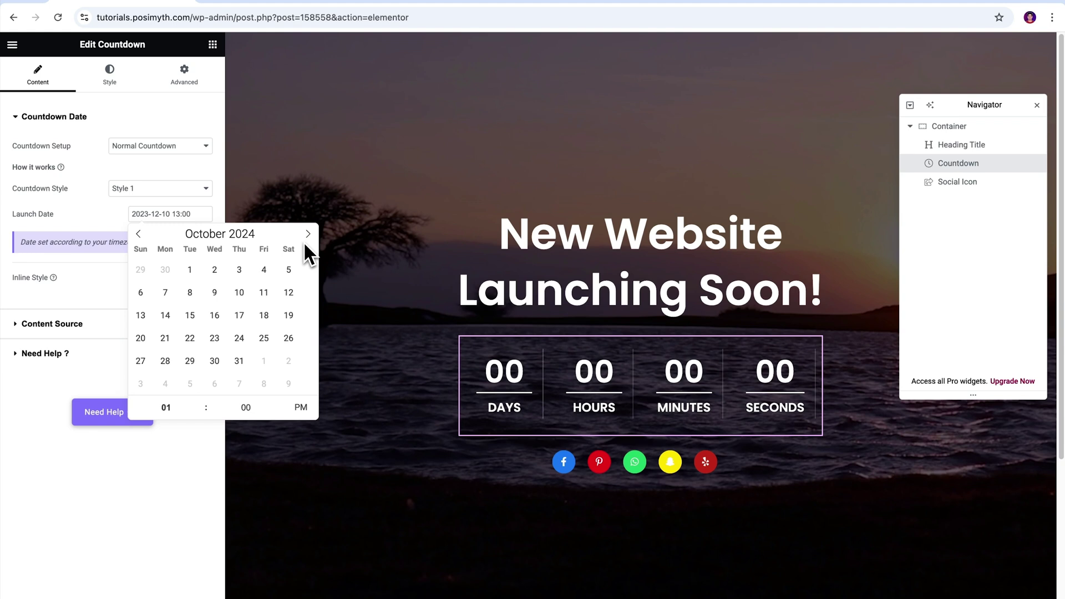
click(239, 292)
click(192, 403)
click(192, 404)
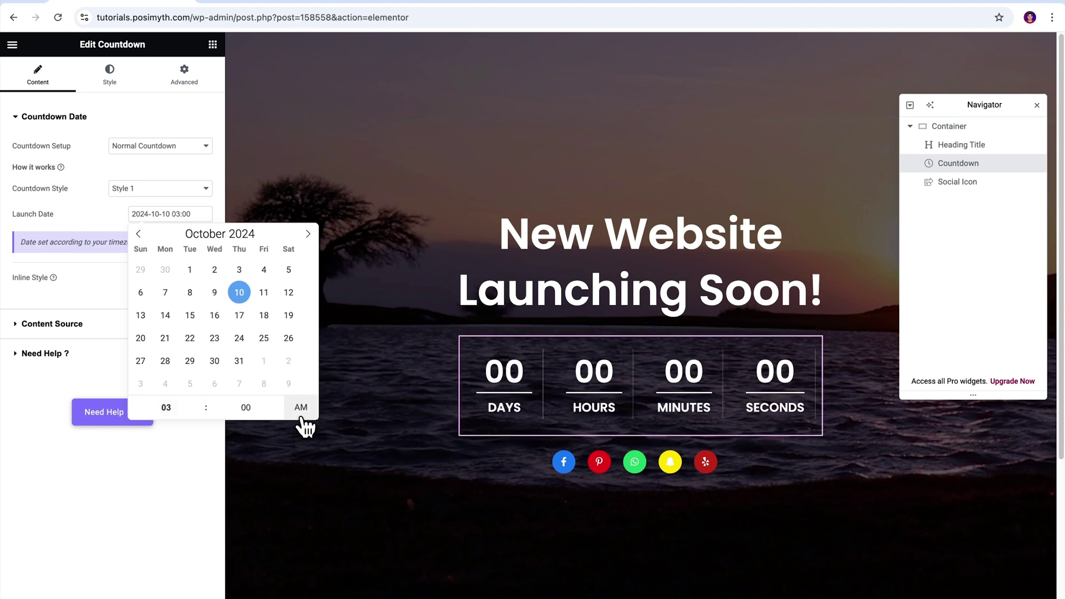
click(201, 204)
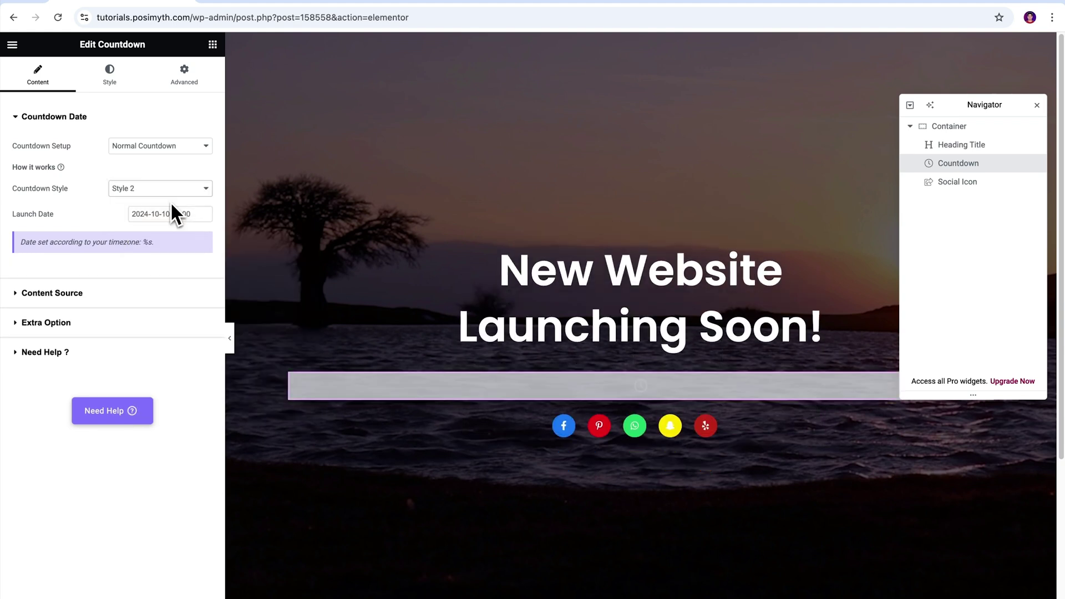
click(167, 146)
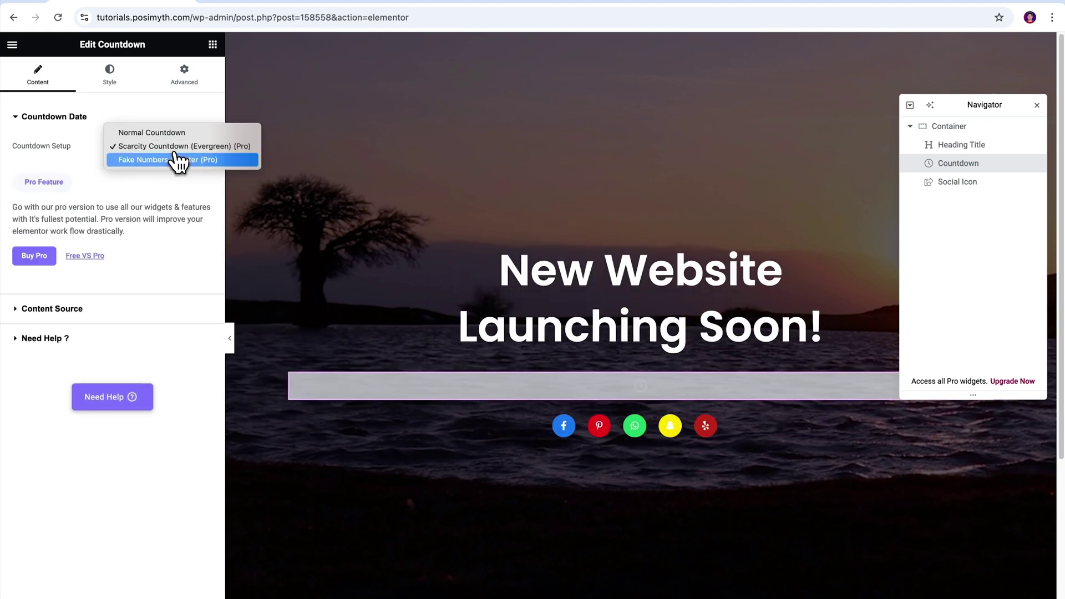
click(172, 131)
Change the fifth social icon from Yelp to Instagram with a purple background
click(958, 182)
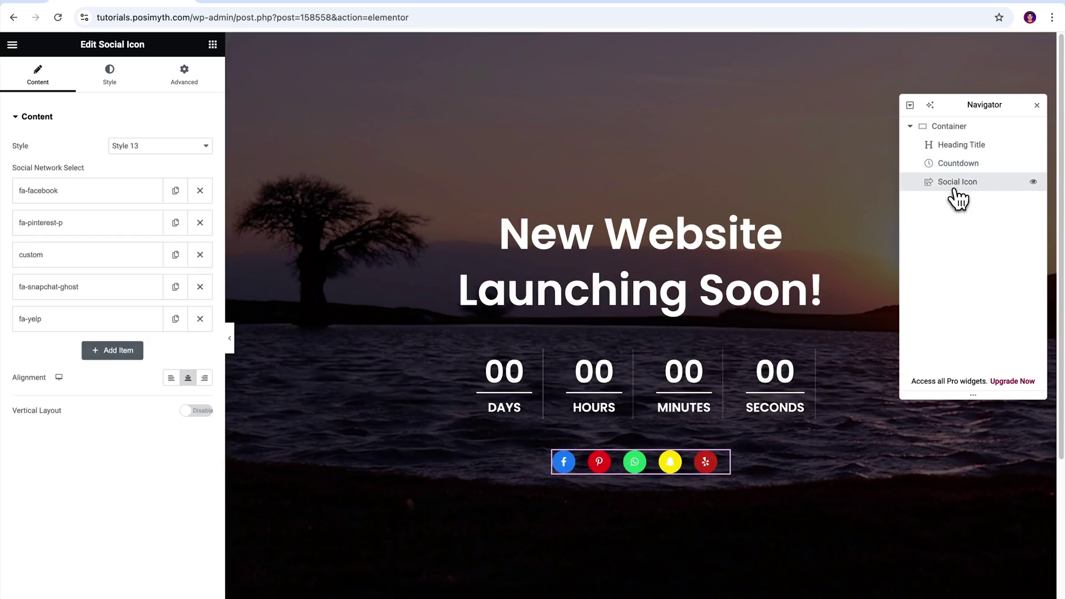
click(56, 320)
click(155, 349)
click(141, 208)
click(198, 492)
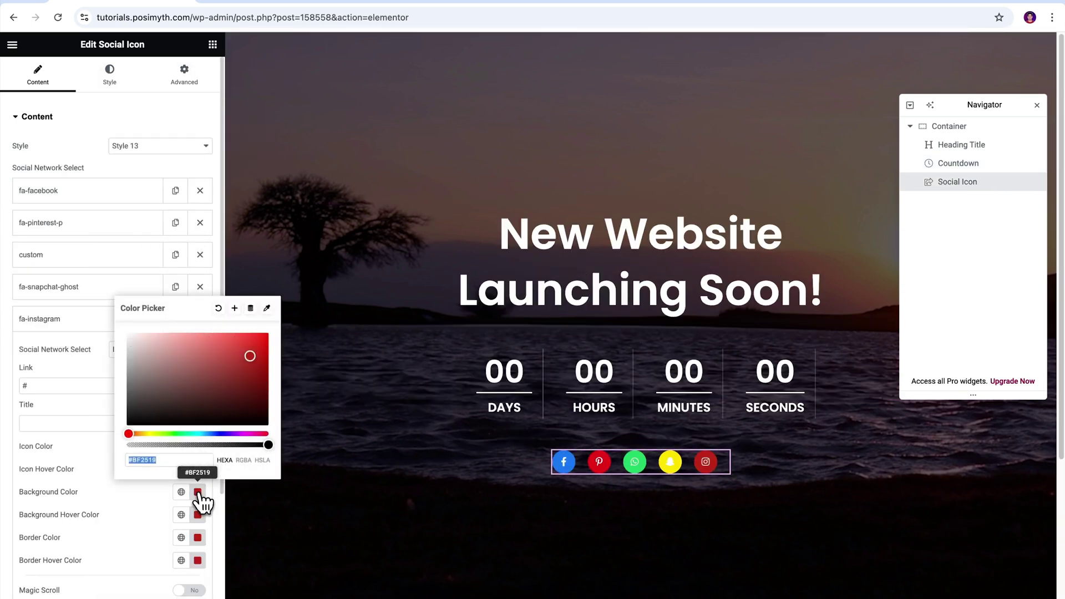
drag(139, 433, 245, 447)
click(17, 391)
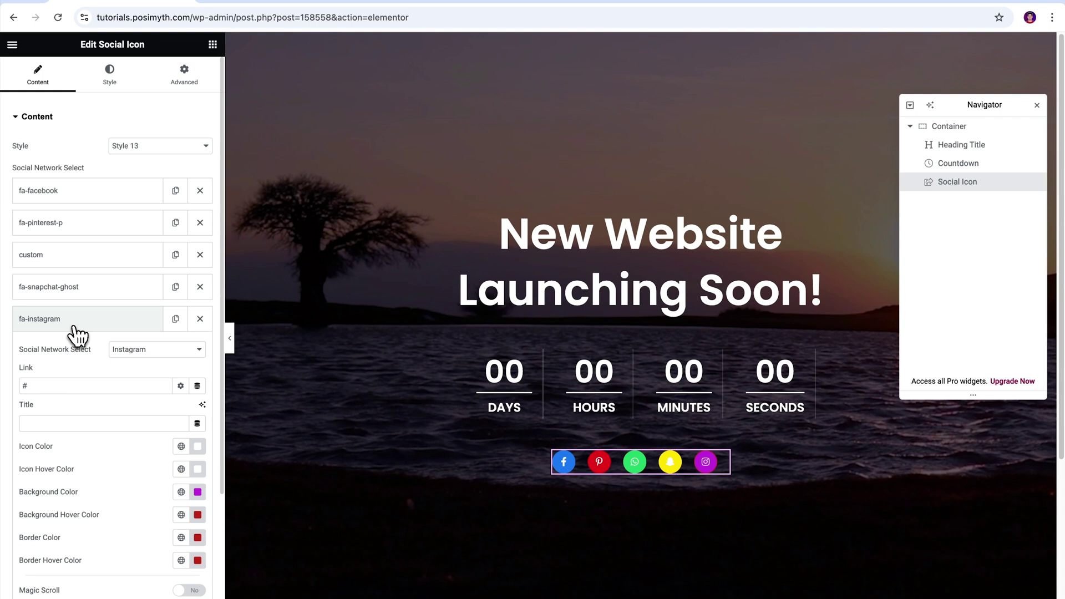
click(1023, 128)
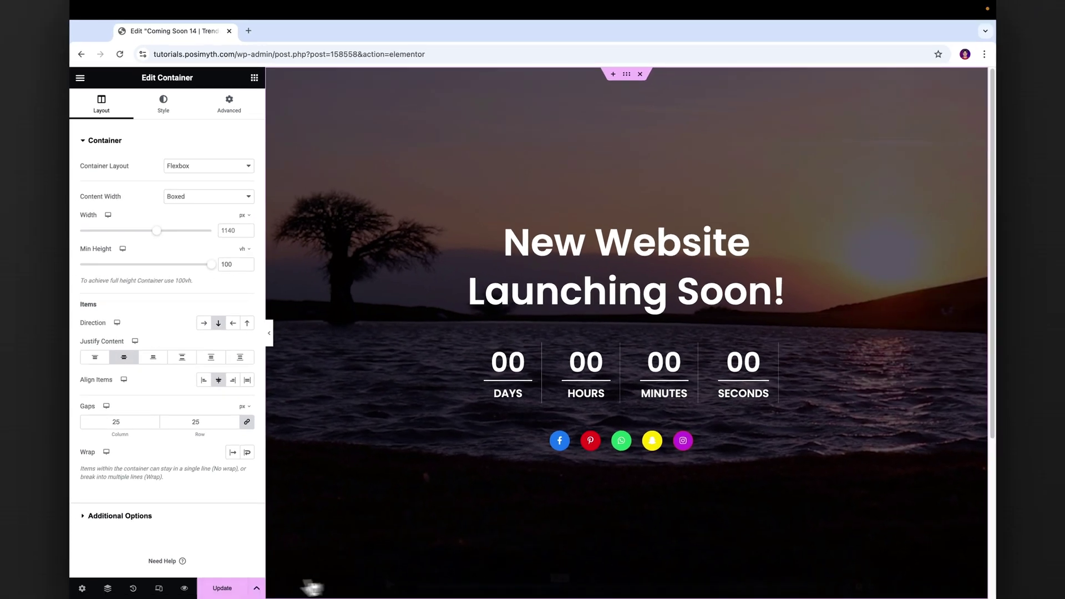
Preview the coming-soon page live, then copy the site's admin address
click(186, 589)
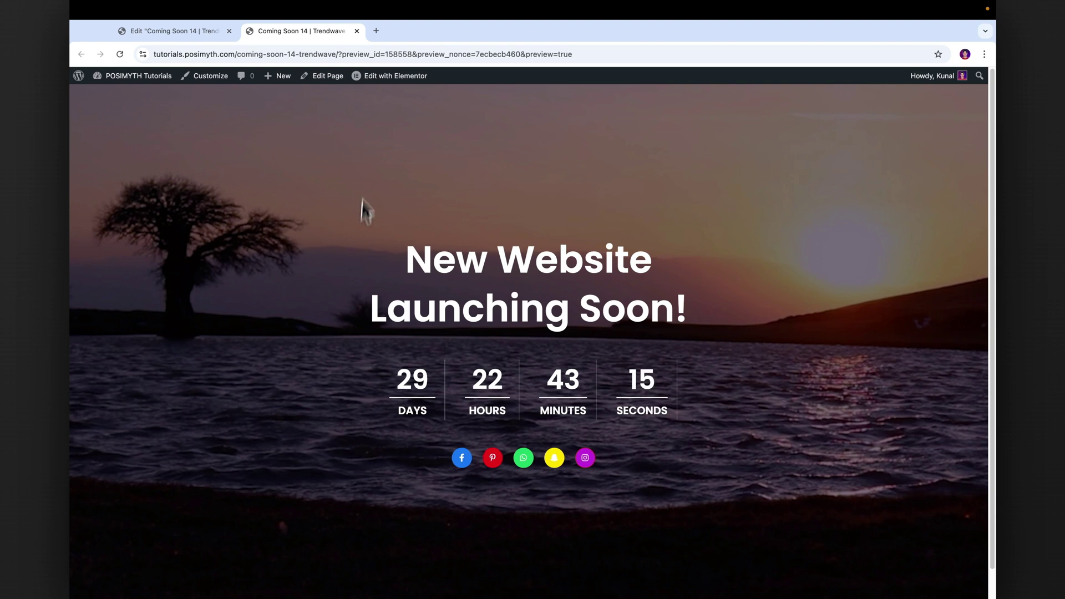
click(357, 31)
drag(298, 54, 153, 53)
key(super+c)
Load the WordPress dashboard in a new tab and open Maintenance Mode 10 in Elementor from All Pages
click(248, 31)
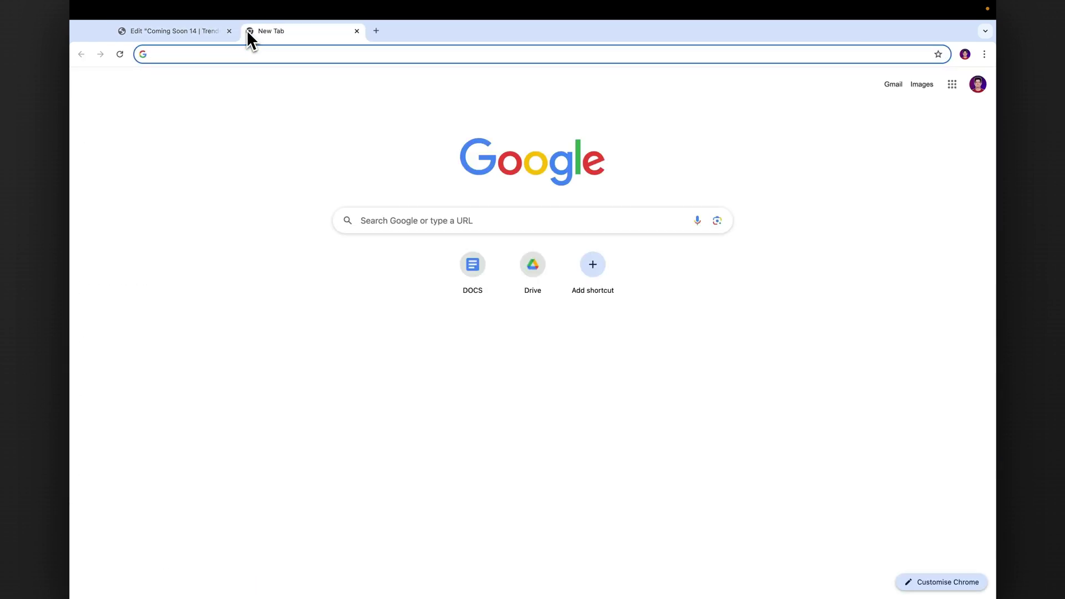
key(super+v)
key(Return)
click(227, 31)
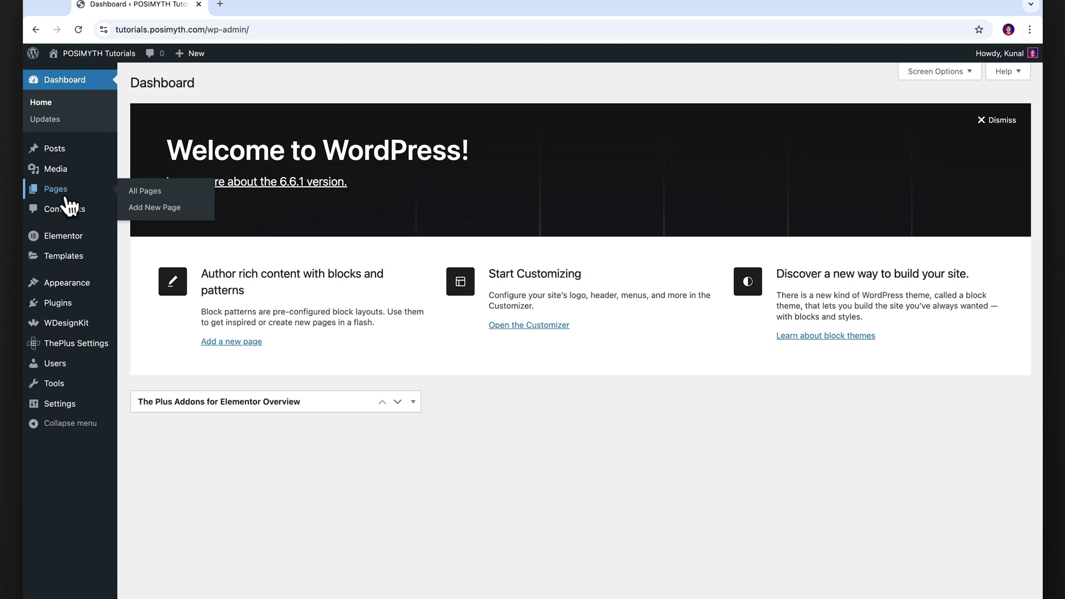
click(104, 202)
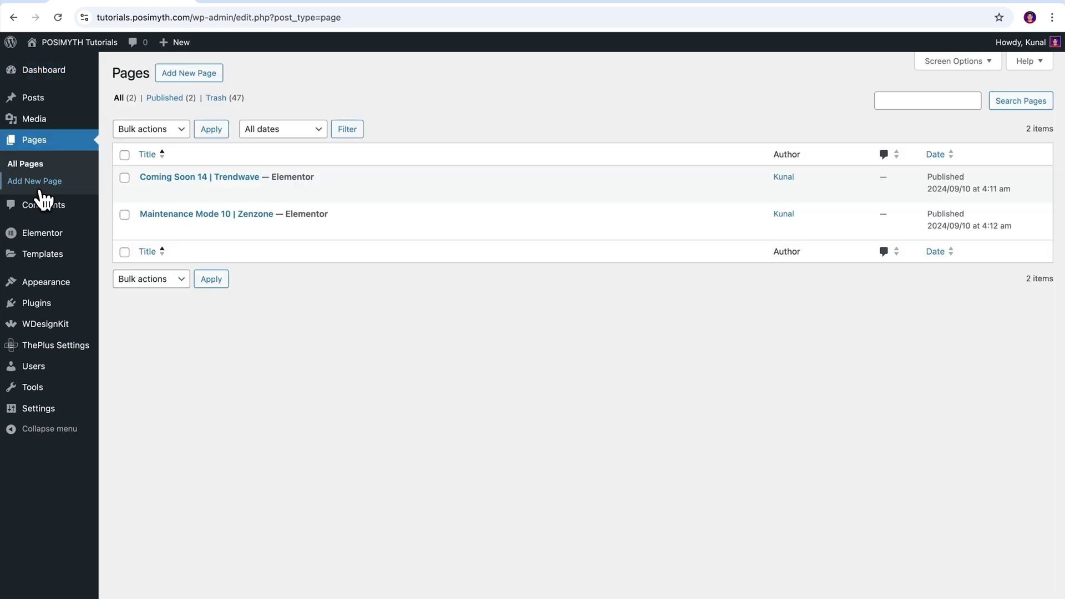
mouse_move(165, 214)
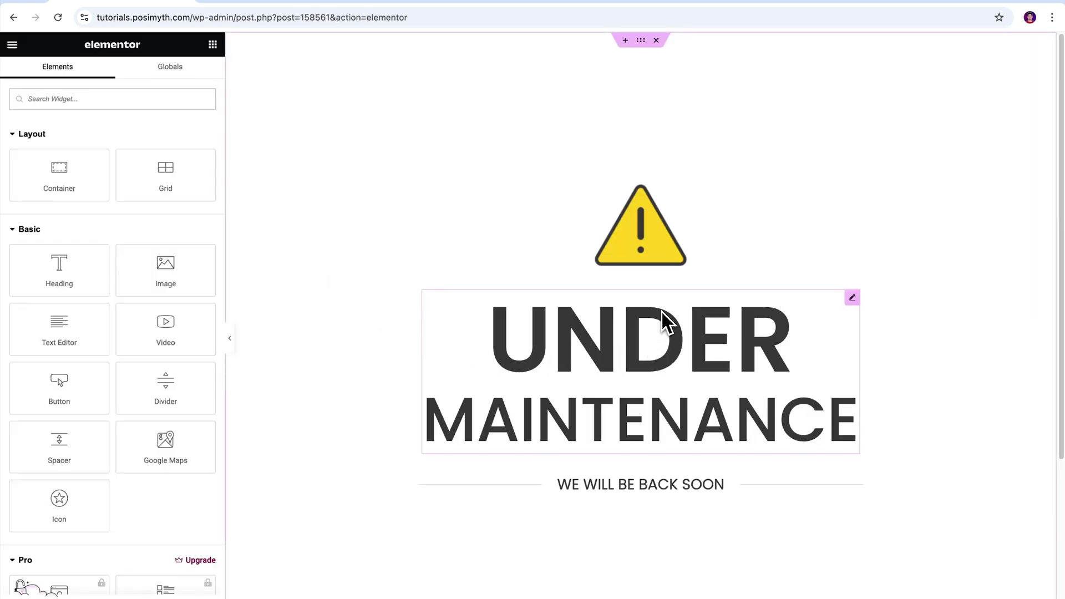
Select the UNDER MAINTENANCE heading and retype its sub-title as 'maintenance'
click(664, 308)
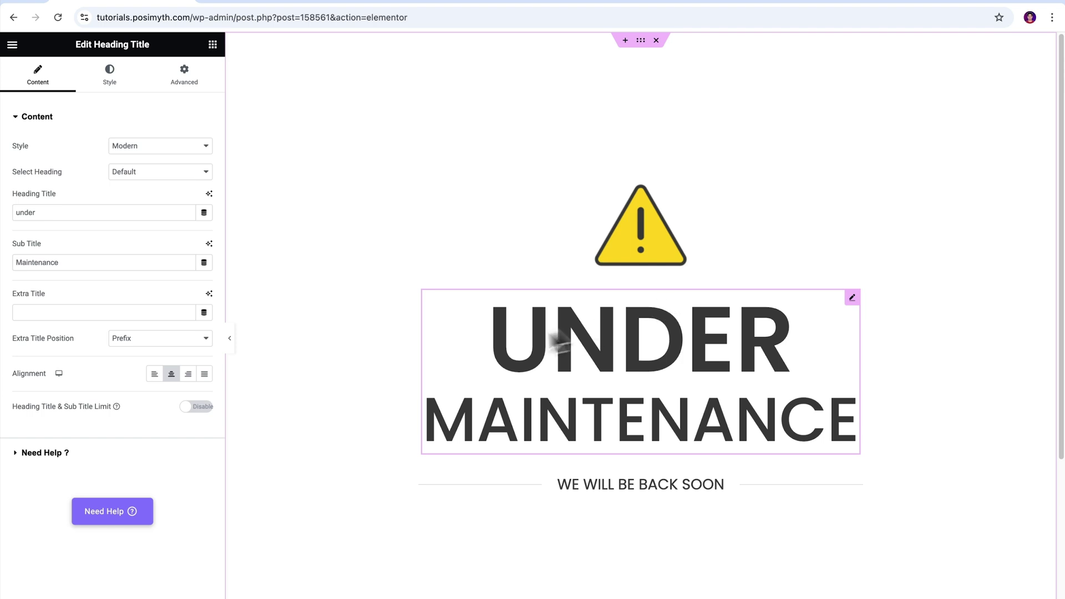
double_click(68, 264)
key(BackSpace)
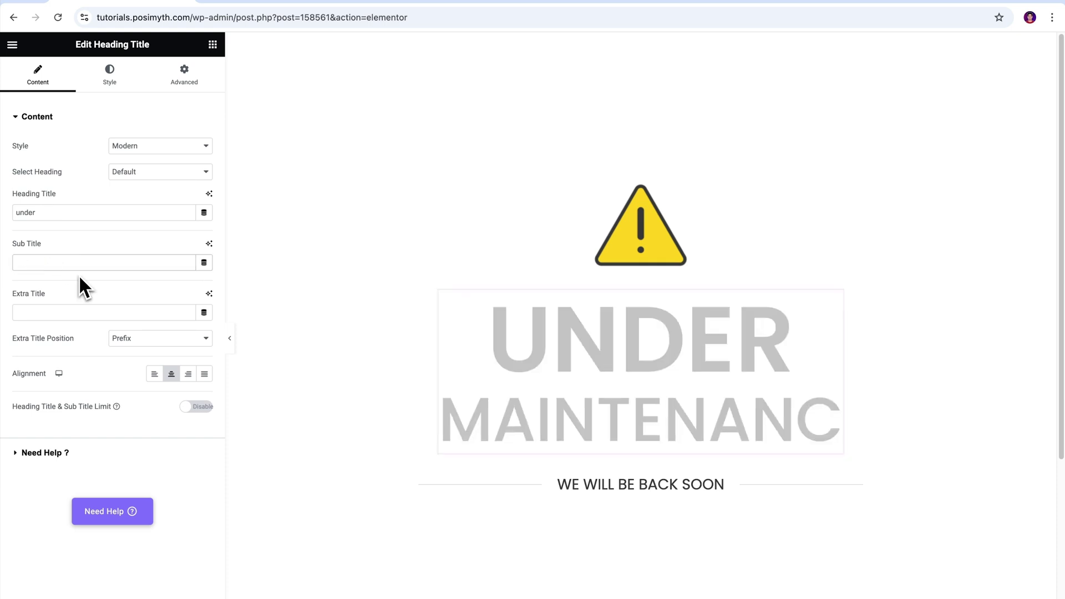
text(maintenance)
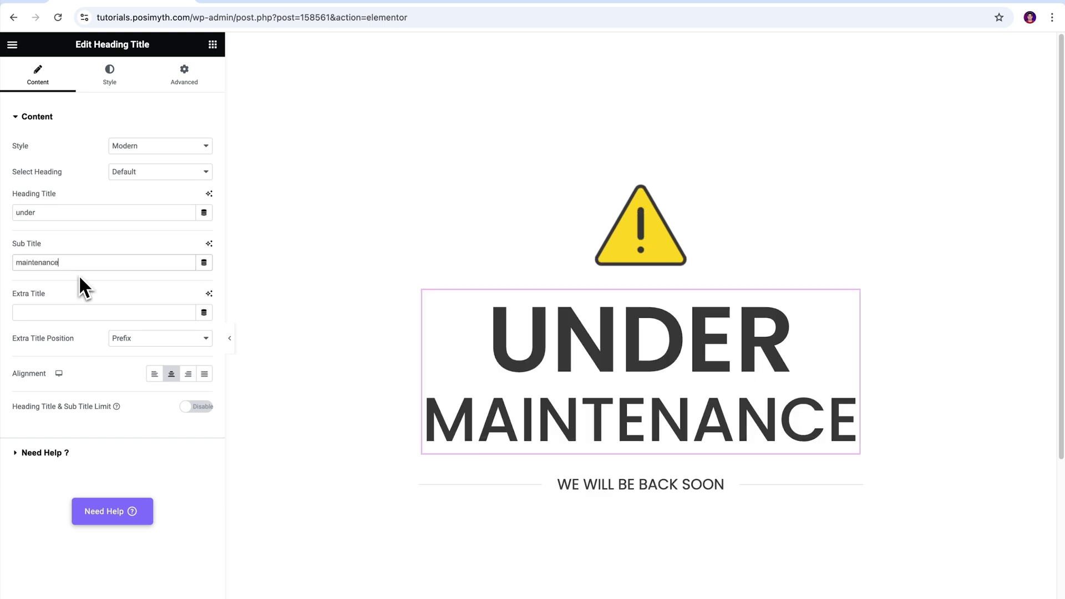
Set the heading style to Classic, keeping the alignment centred
click(191, 146)
click(183, 182)
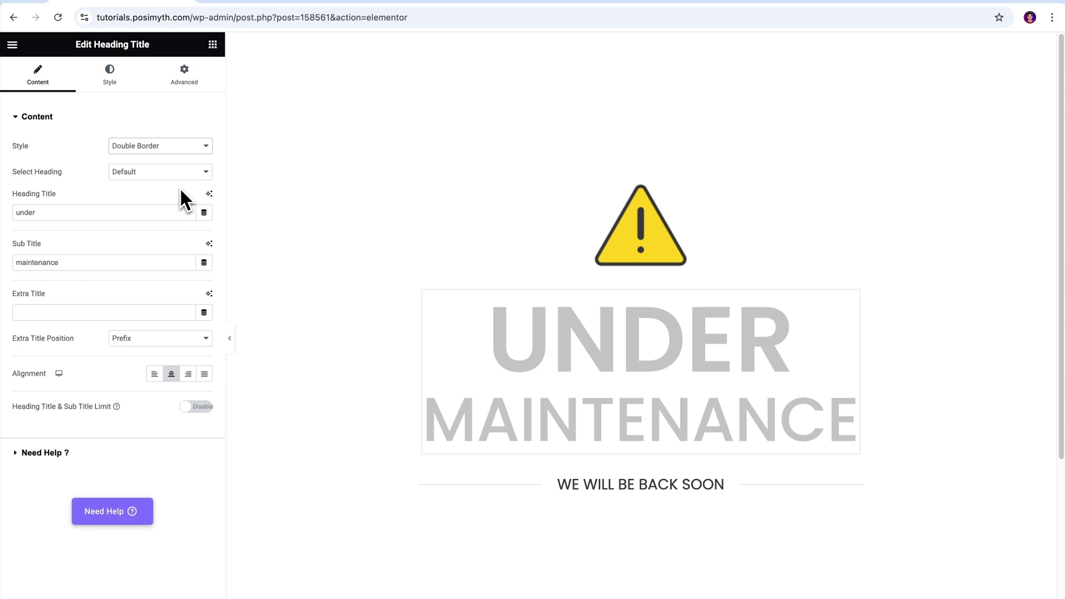
click(182, 147)
click(167, 200)
click(180, 147)
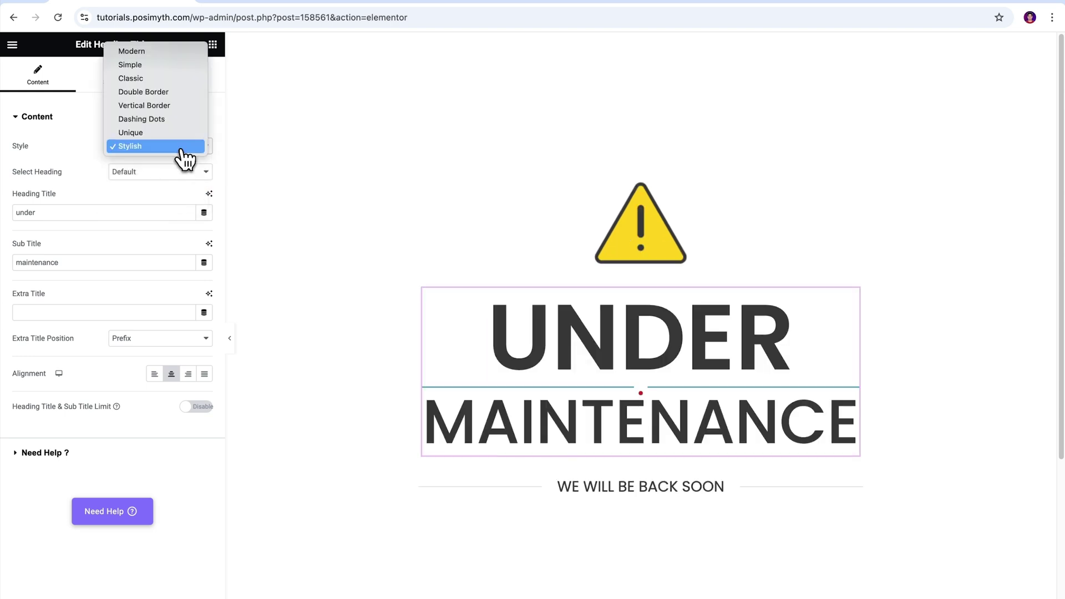
click(169, 79)
click(205, 374)
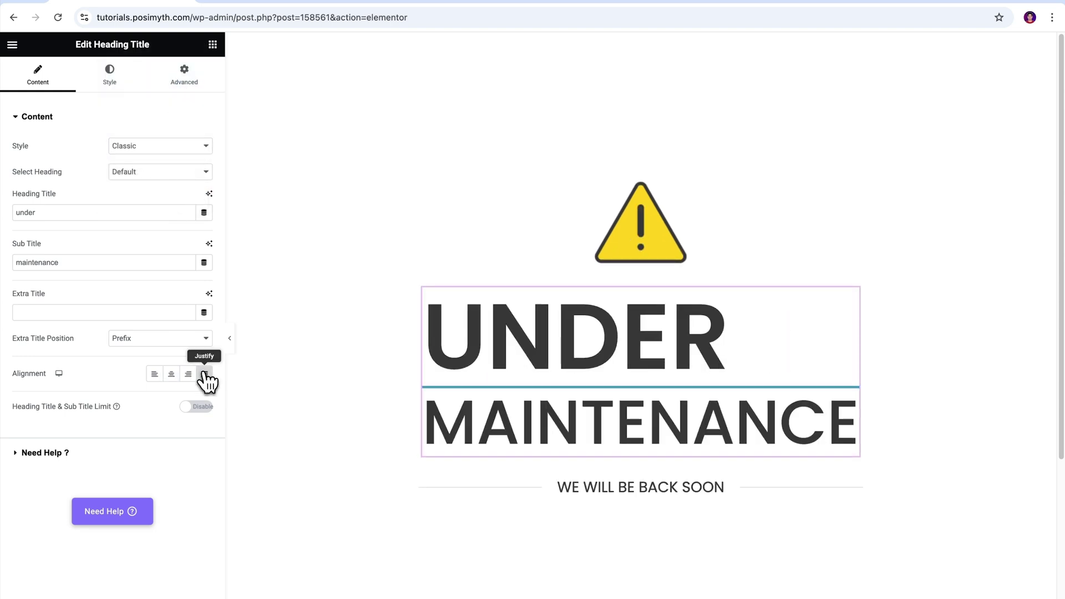
click(172, 375)
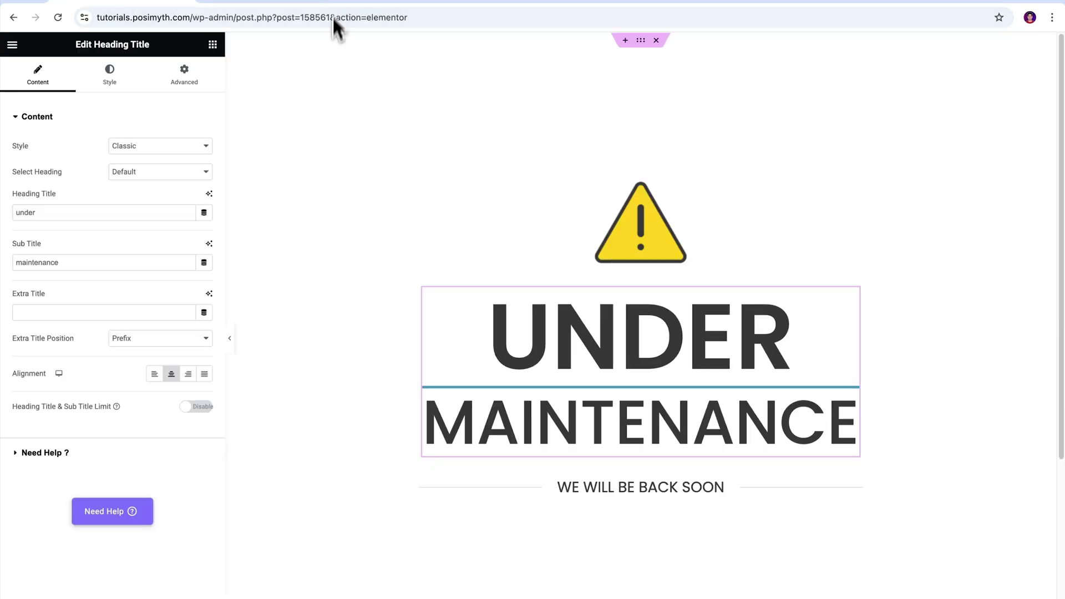
Select the outer container in Navigator and set its background colour to blue #408FFF
key(ctrl+i)
click(691, 169)
click(108, 75)
click(204, 198)
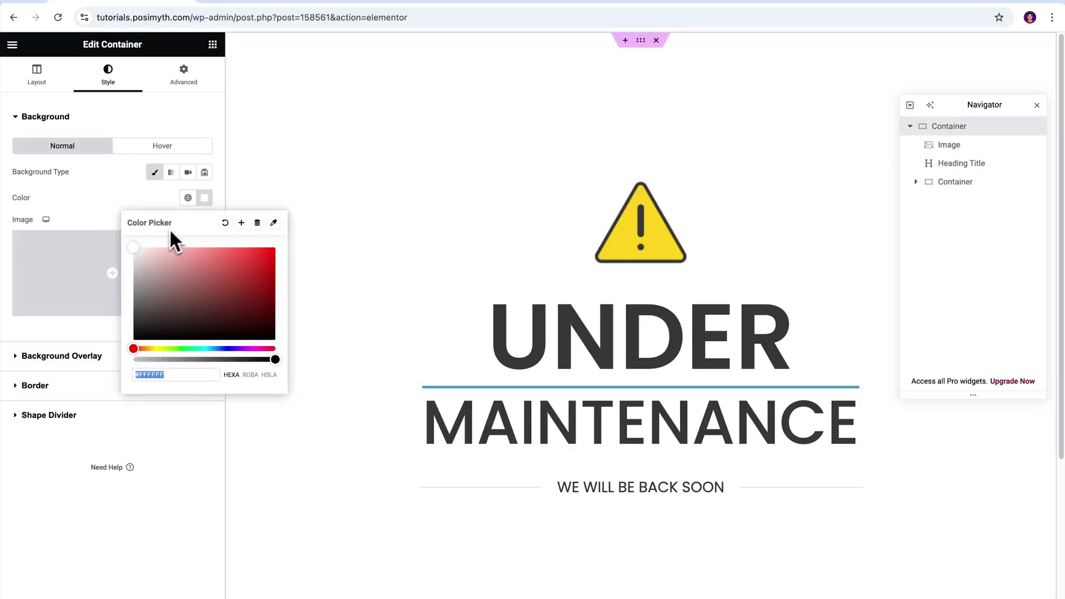
click(215, 247)
click(156, 349)
drag(197, 287, 227, 242)
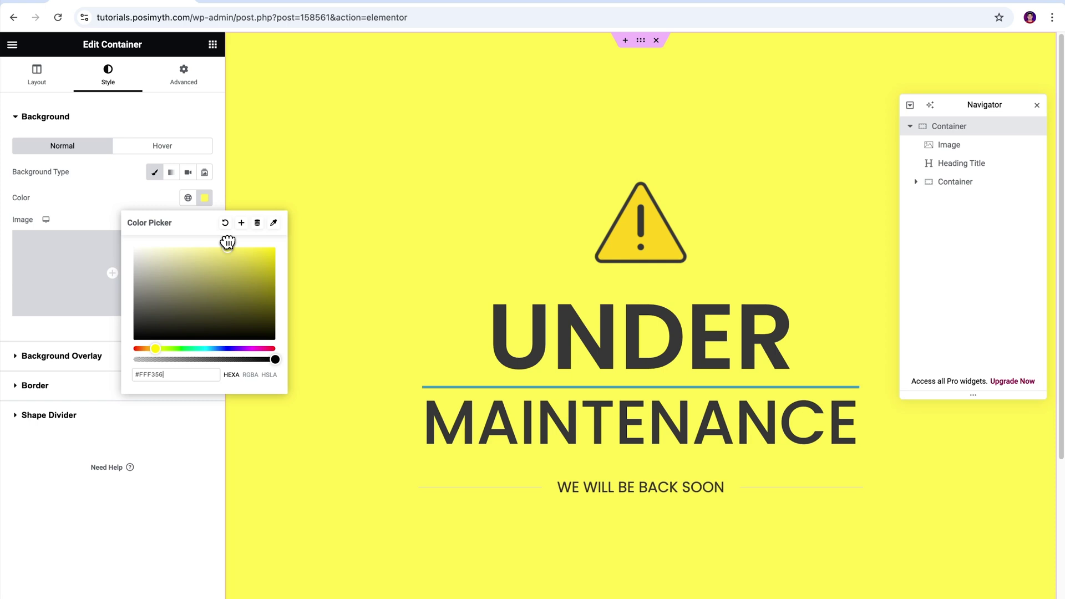
drag(156, 349, 114, 341)
click(214, 247)
click(189, 348)
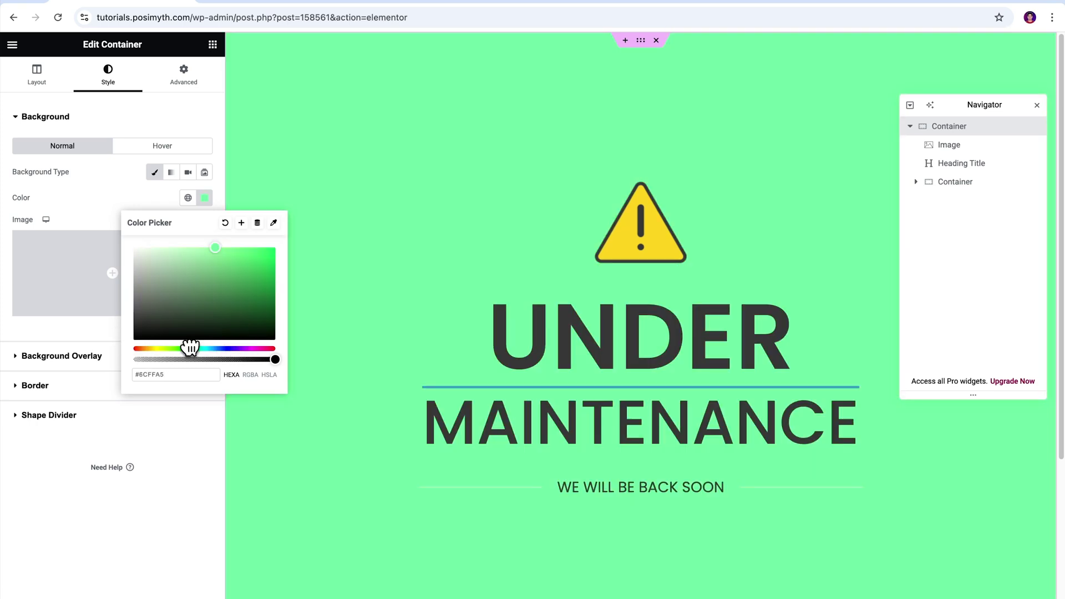
mouse_move(237, 246)
mouse_down()
mouse_move(271, 245)
mouse_move(240, 247)
mouse_up()
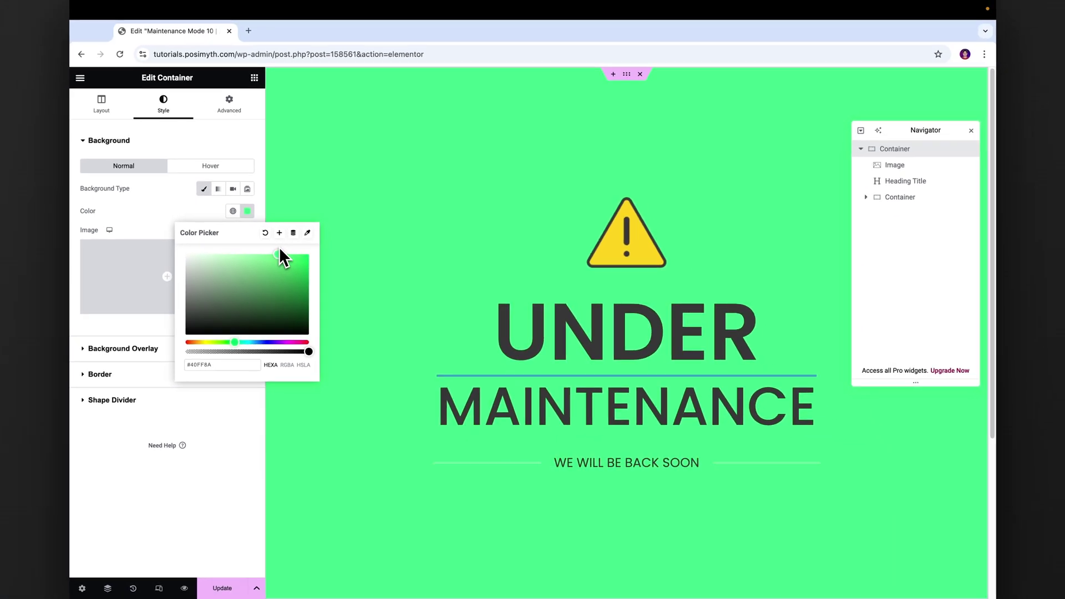
drag(235, 342, 259, 343)
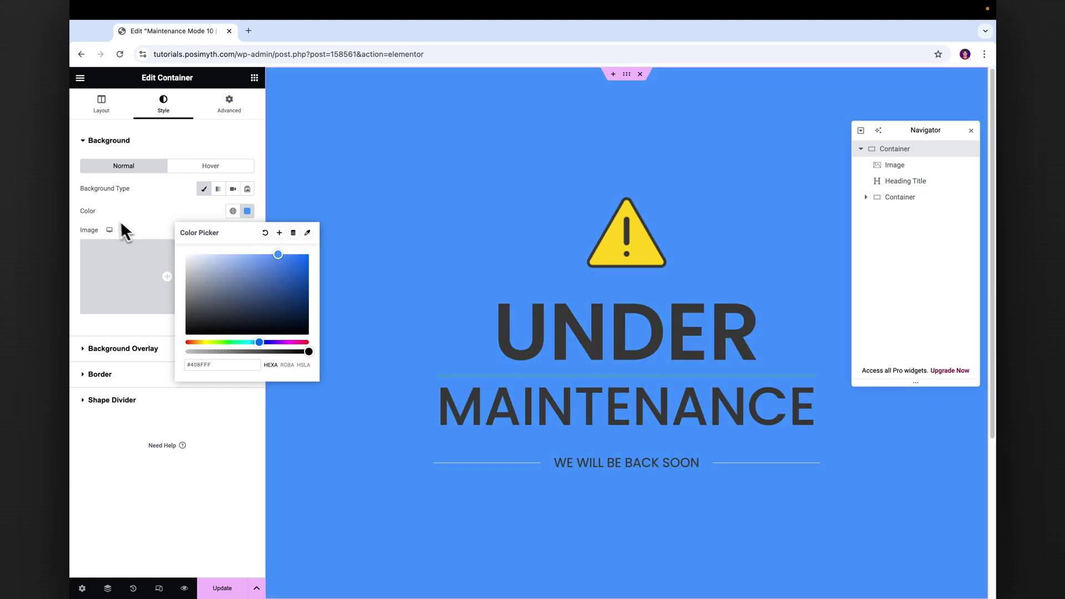
Preview the updated maintenance page, then copy the wp-admin address into a new tab
click(185, 588)
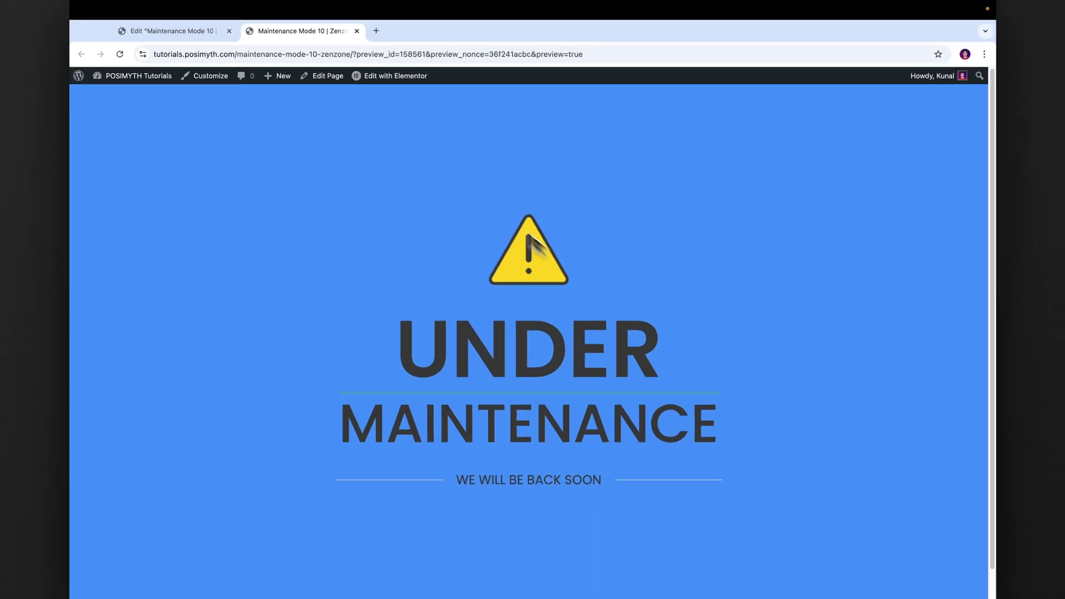
click(356, 31)
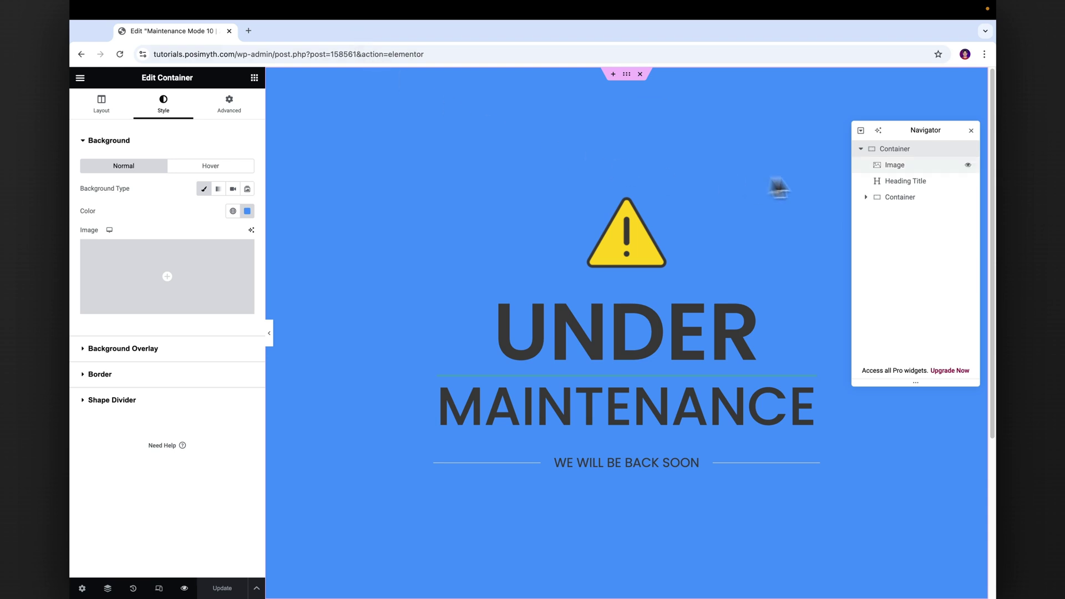
click(971, 132)
click(145, 54)
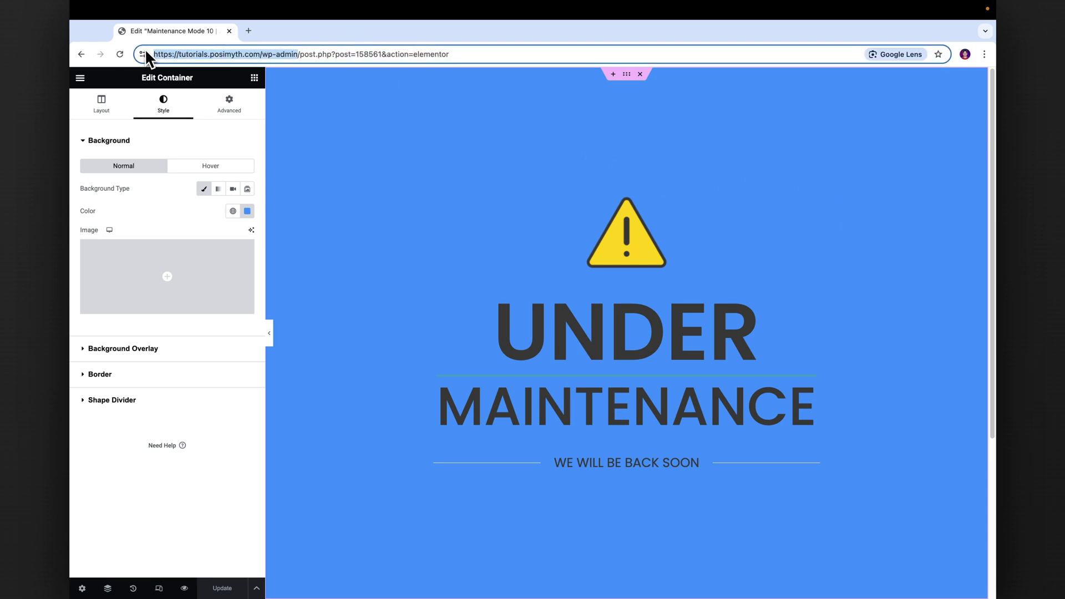
right_click(185, 53)
click(224, 142)
click(248, 31)
Load the dashboard and search Add New Plugins for 'the plus blocks'
key(super+v)
key(Return)
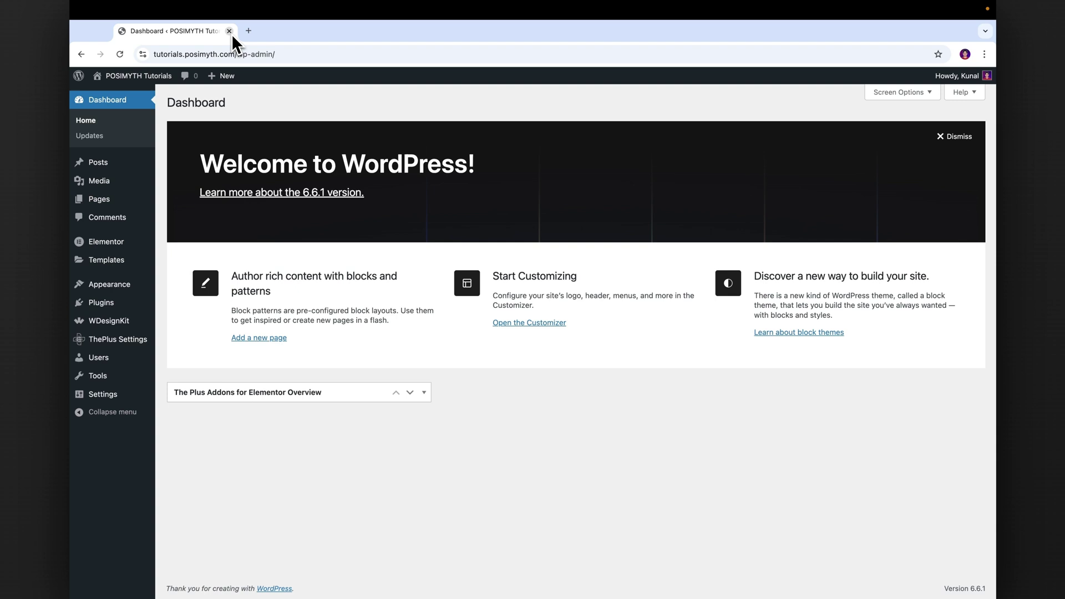
mouse_move(53, 310)
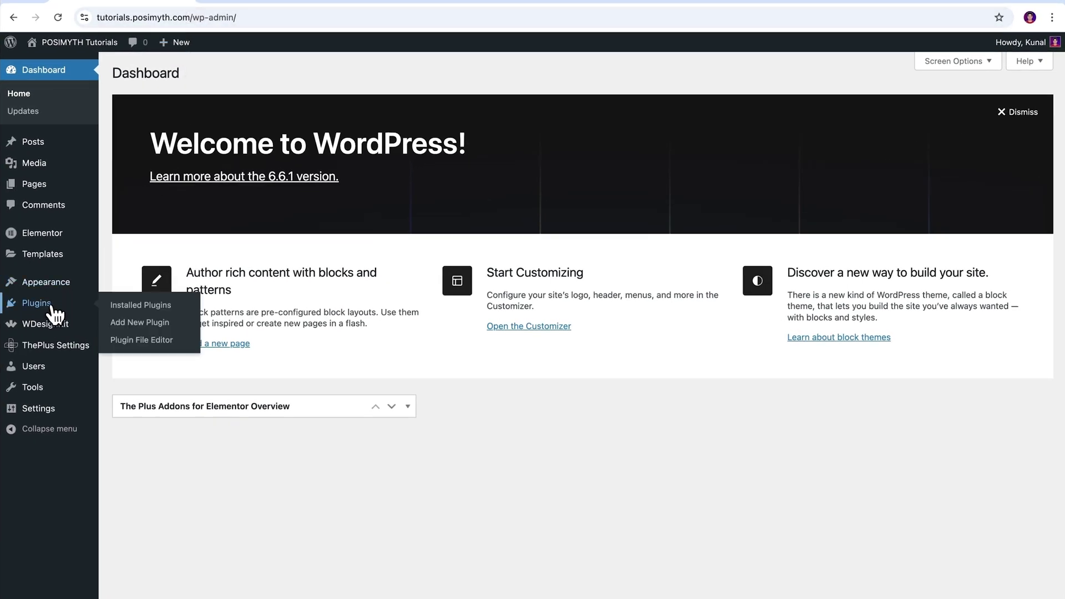
click(206, 74)
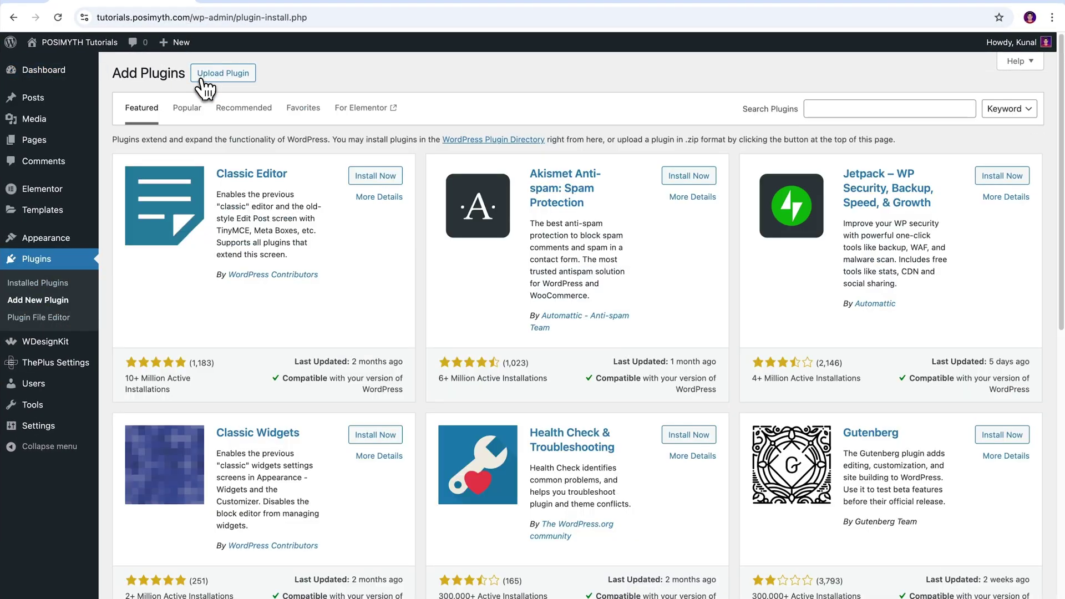
click(849, 105)
text(the plus blocks)
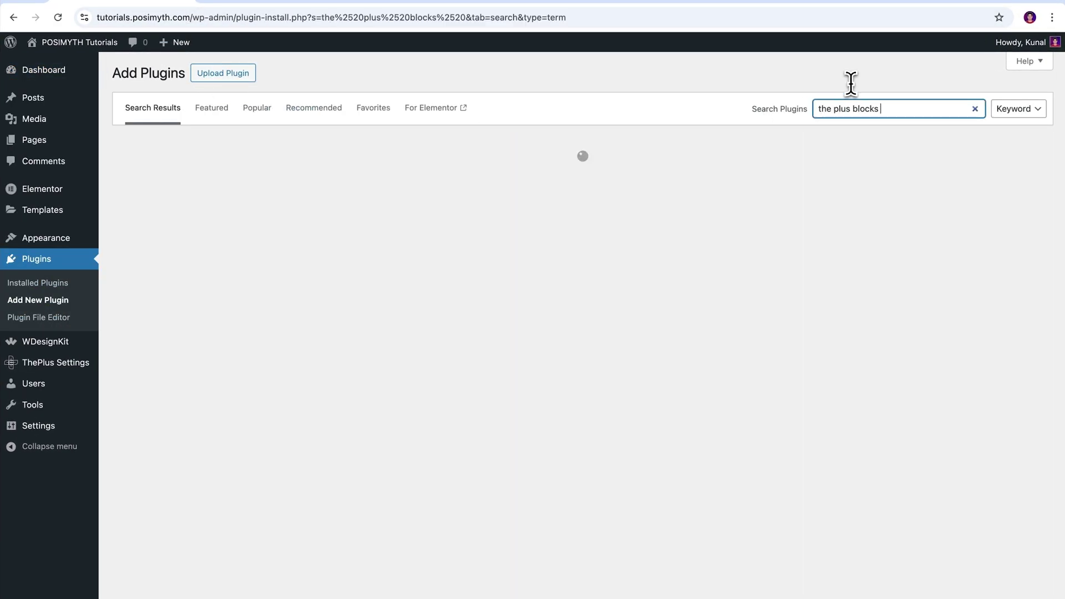
Install and activate The Plus Blocks for Block Editor and the Nexter Extension
click(695, 417)
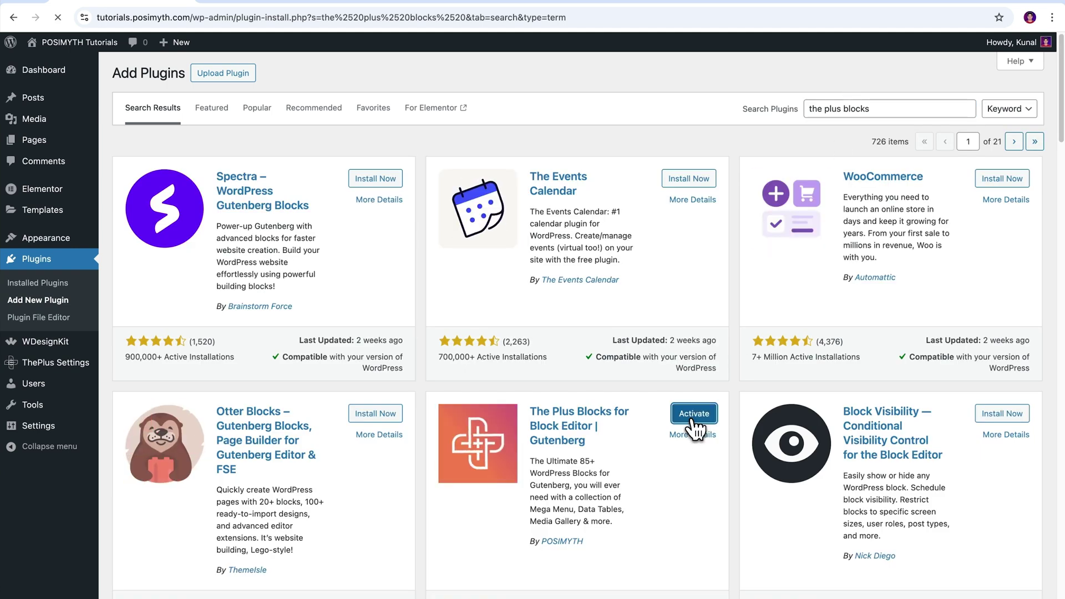
click(692, 420)
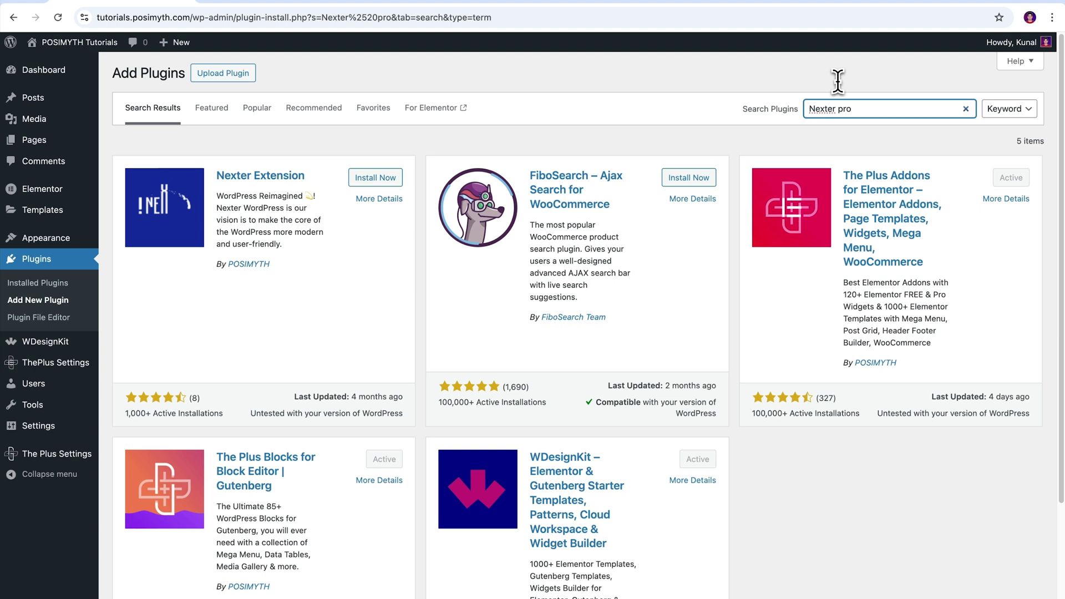
click(376, 180)
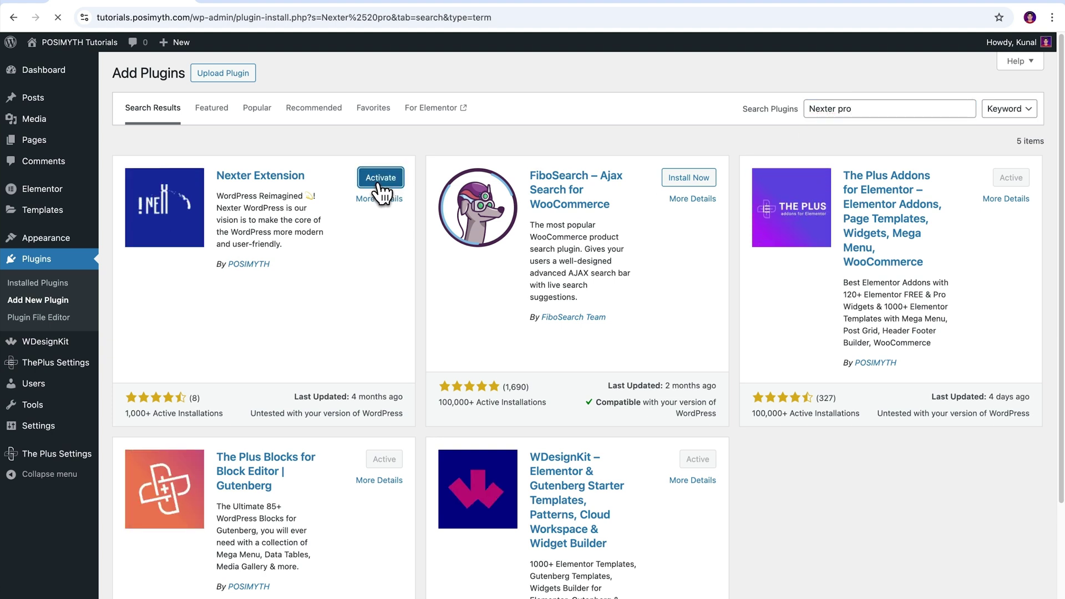
click(376, 182)
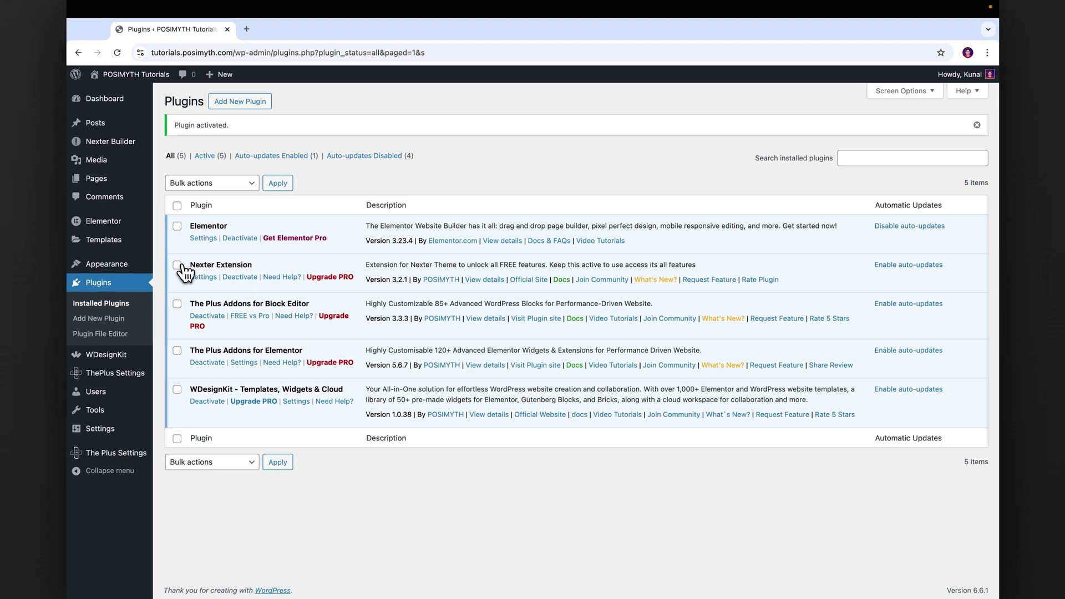
Review the pricing plans on nexterwp.com, comparing lifetime and yearly prices
click(127, 262)
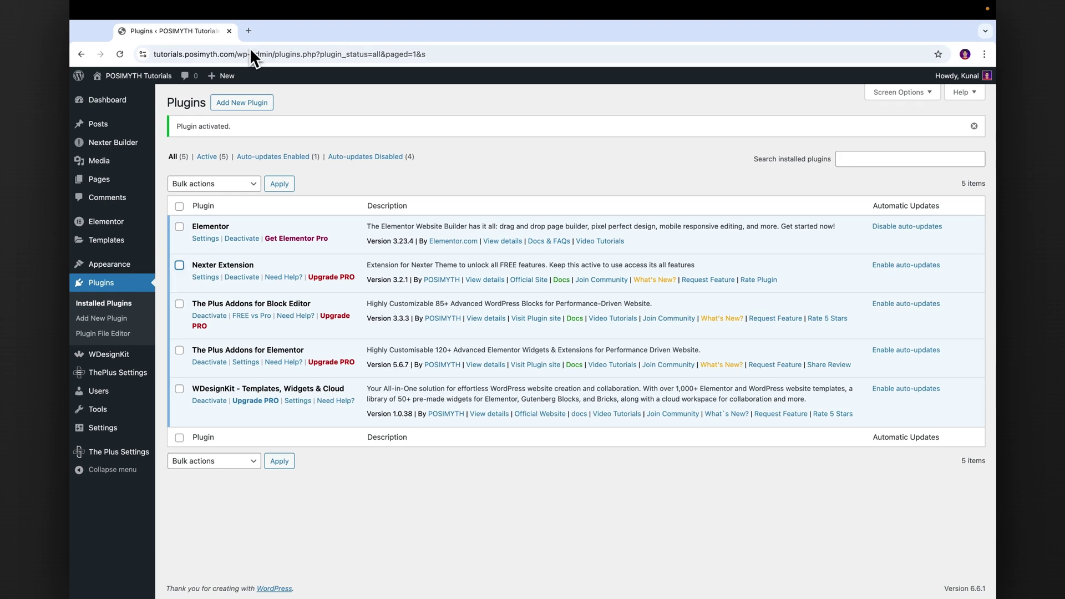
click(249, 32)
text(nexterwp.com)
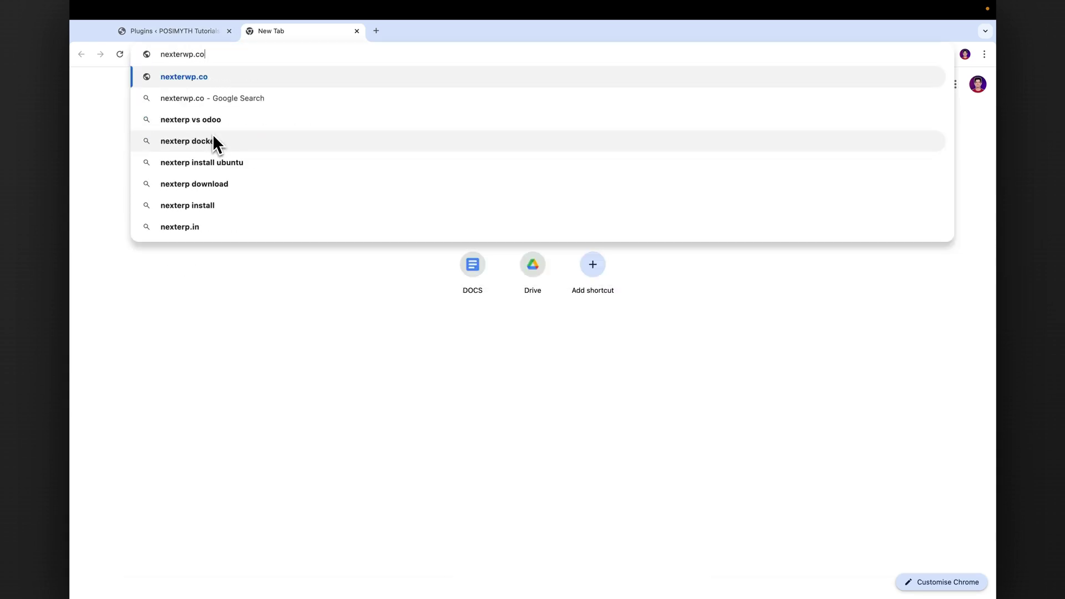
key(Return)
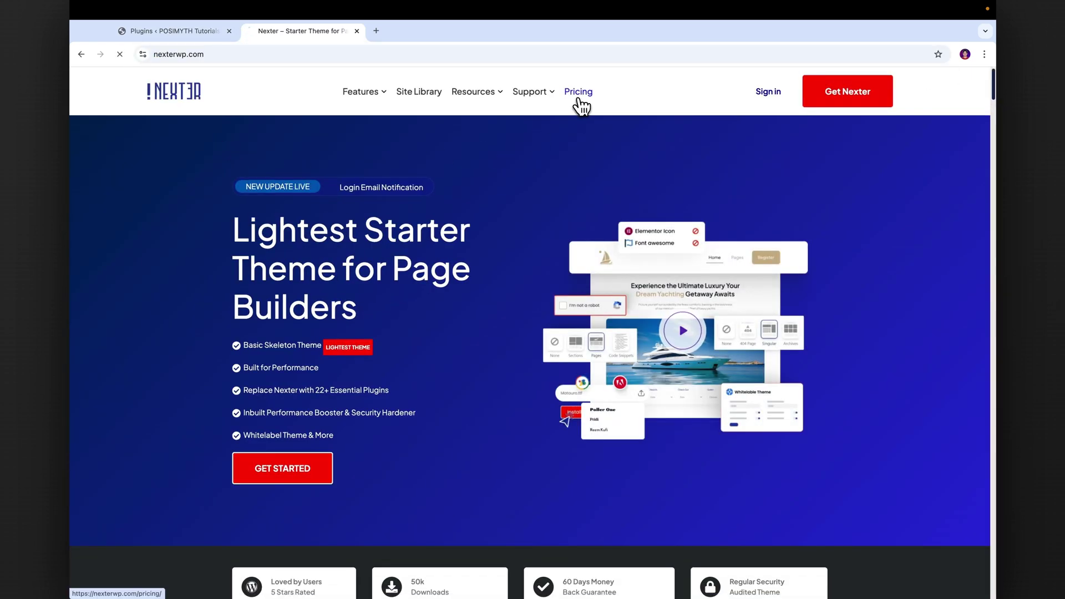
click(578, 100)
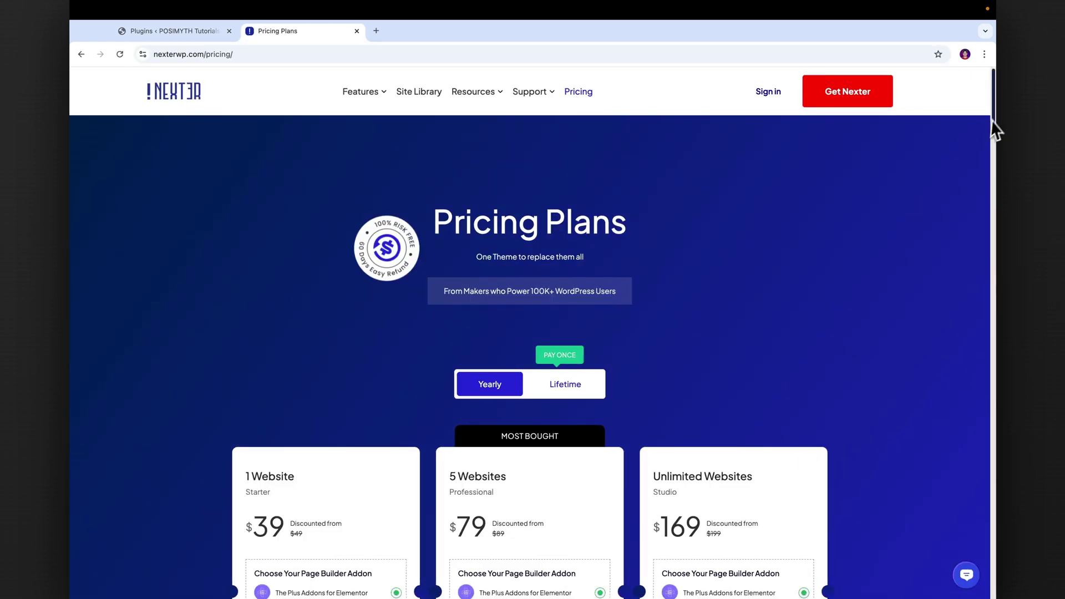
scroll(995, 119, down, 3)
click(566, 227)
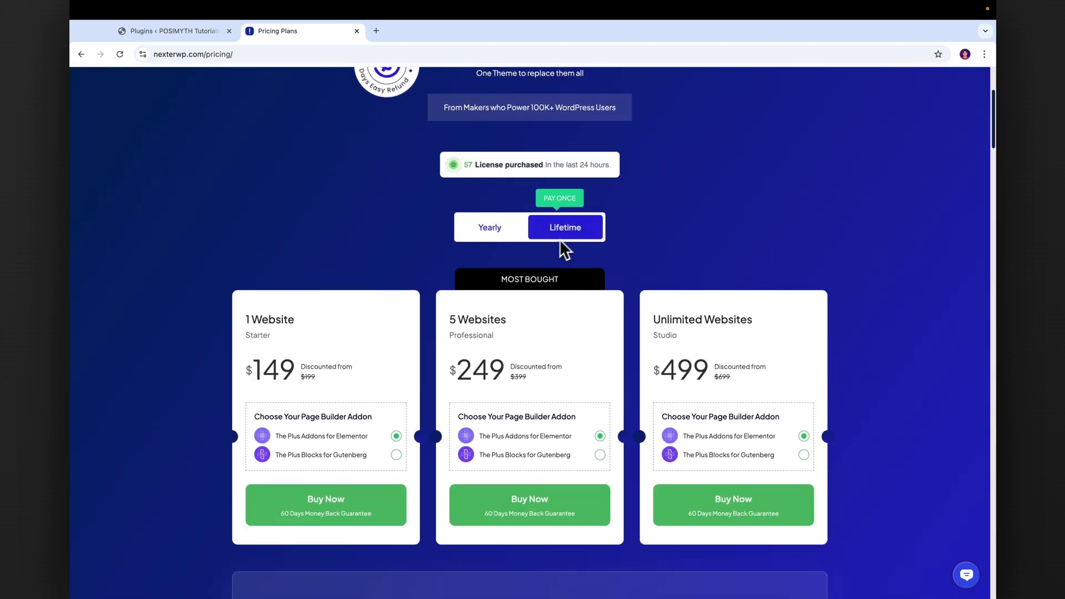
click(490, 227)
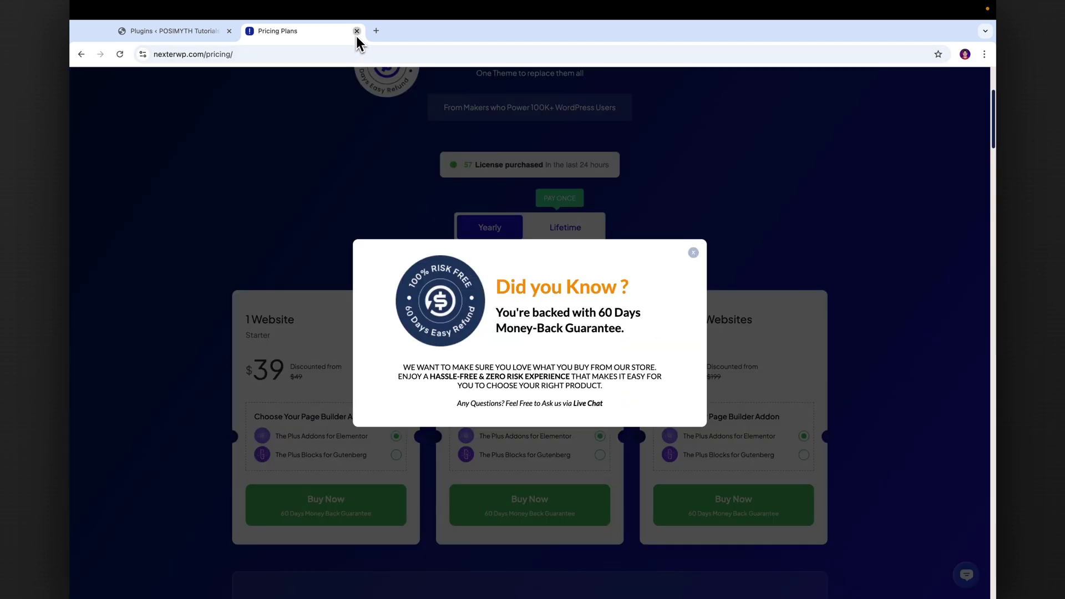
click(356, 31)
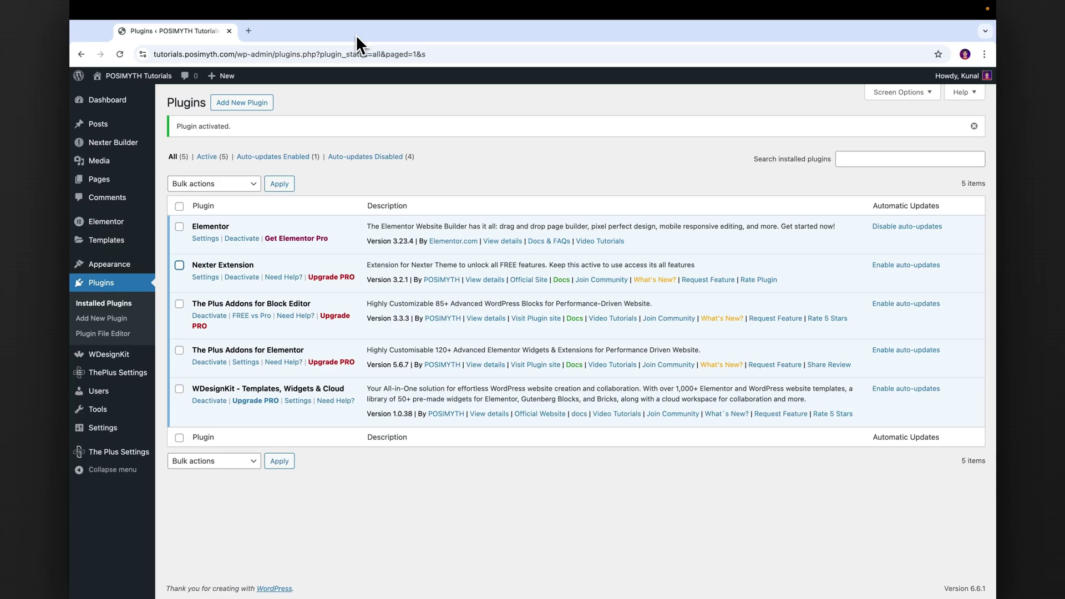
Upload the Nexter Pro Extensions zip as a new plugin, install it and activate it
click(233, 103)
click(196, 83)
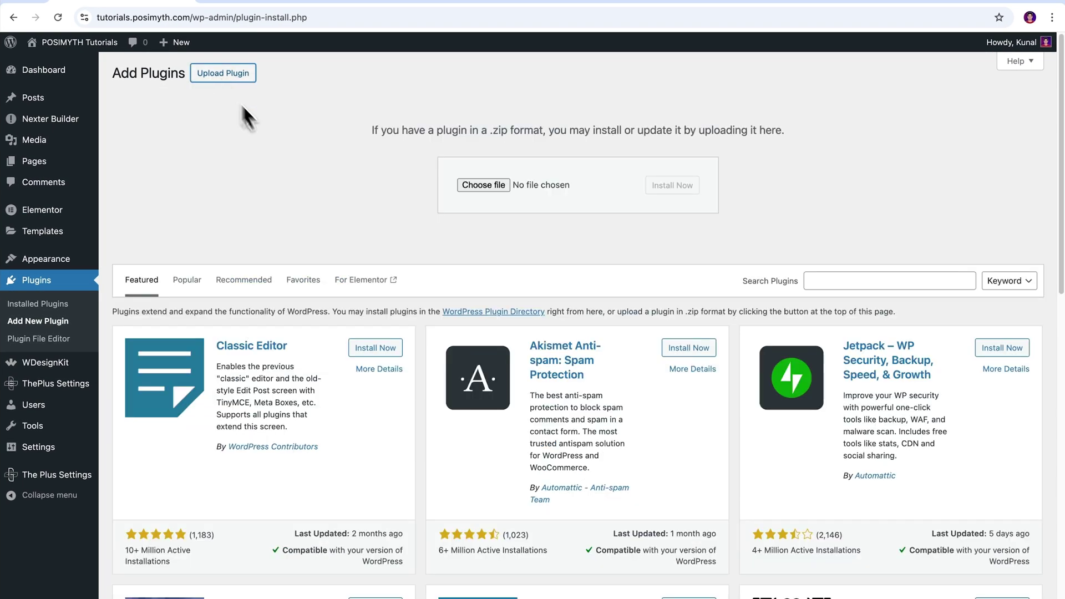
click(491, 188)
click(452, 266)
click(744, 456)
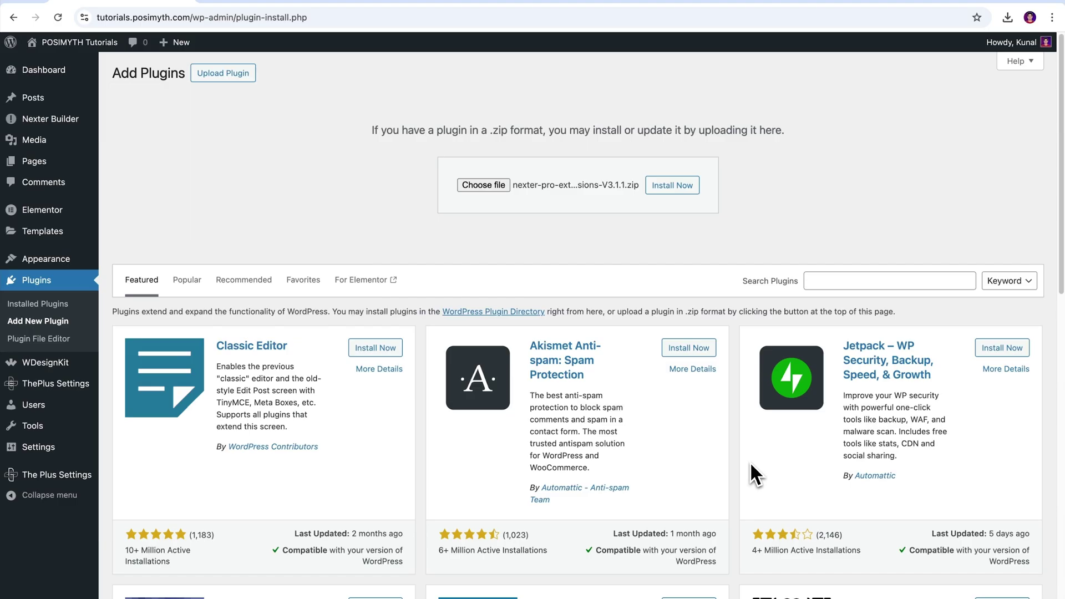
click(673, 185)
click(144, 200)
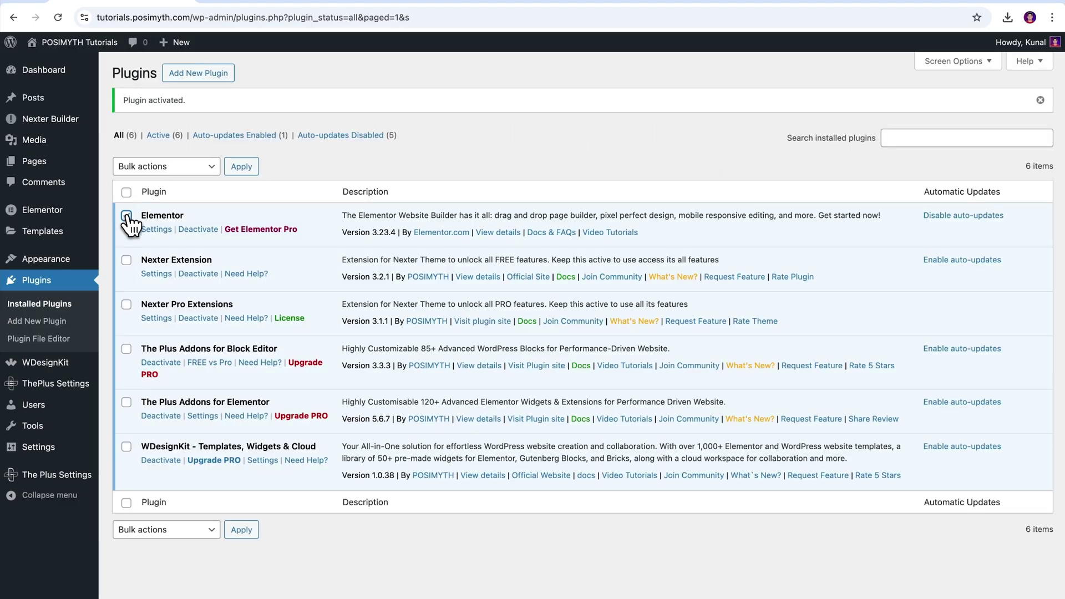
Bulk-deactivate Elementor and The Plus Addons for Elementor
click(126, 403)
click(166, 166)
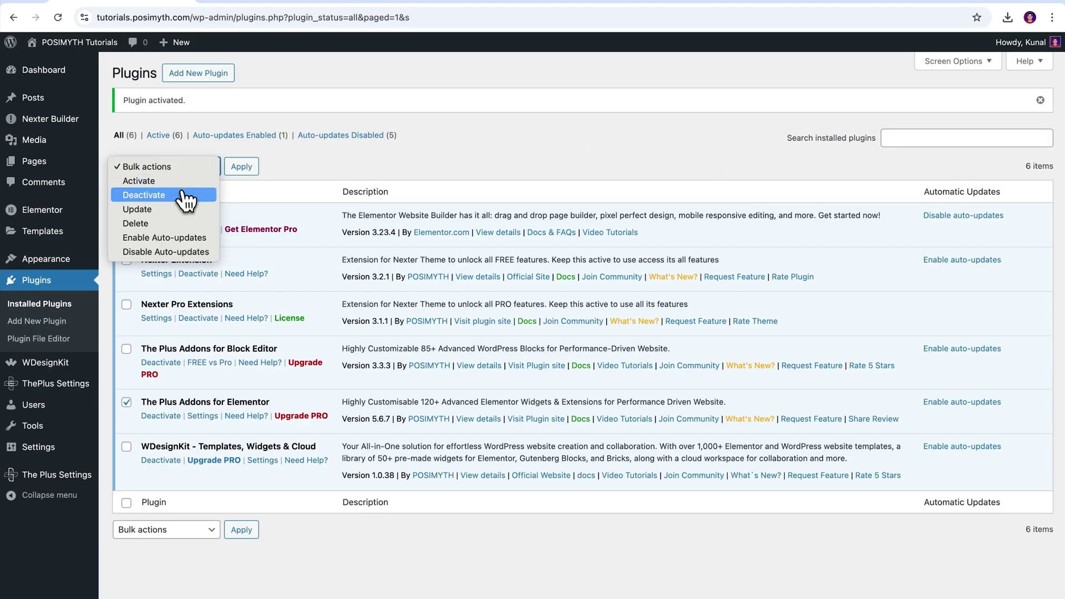
click(143, 194)
click(240, 168)
Bulk-delete both deactivated plugins and confirm the deletion
click(126, 403)
click(183, 166)
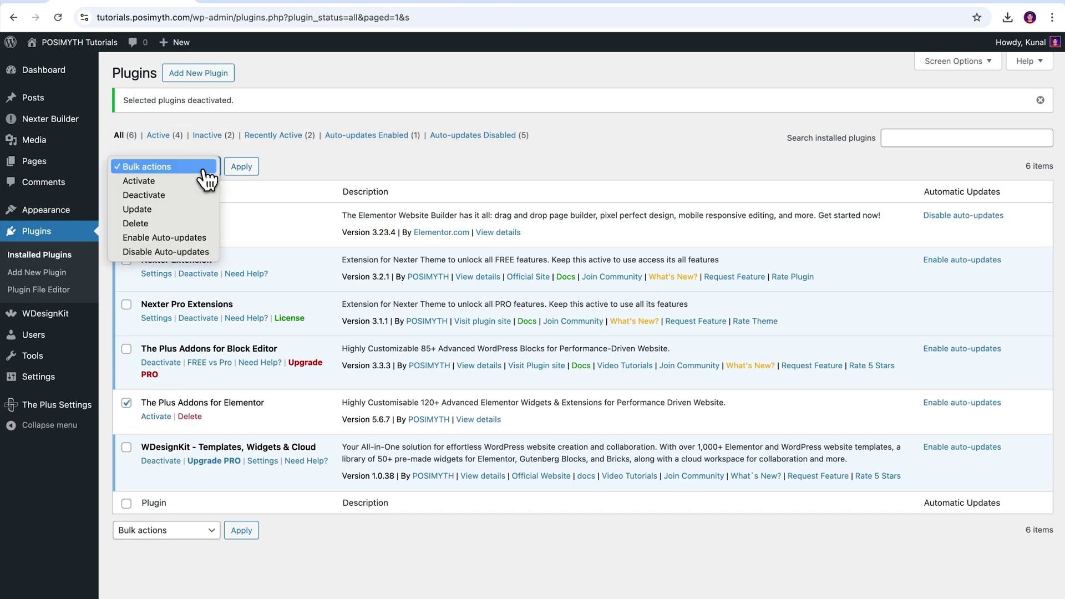
click(178, 222)
click(241, 166)
click(632, 109)
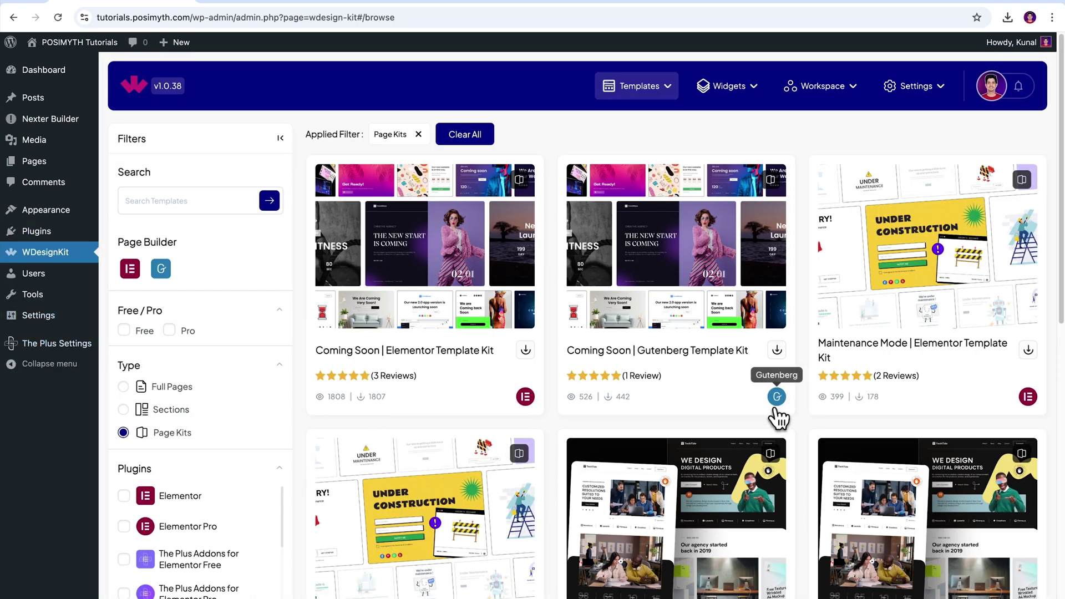
Import only Coming Soon 11 | Trendwave from the Coming Soon kit as a Nexter Builder template
click(690, 305)
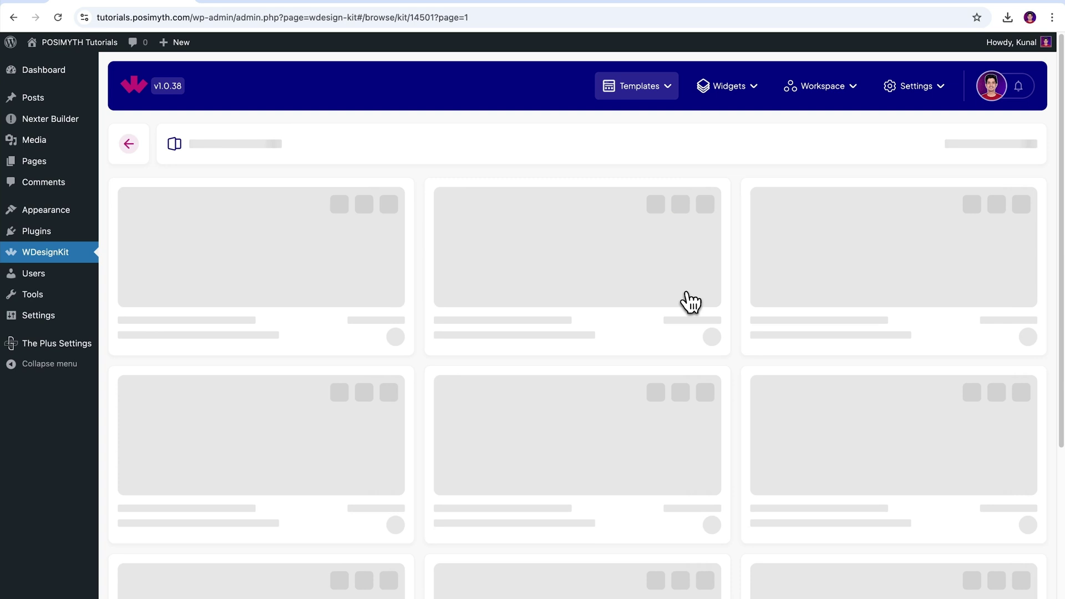
click(891, 156)
scroll(890, 155, down, 20)
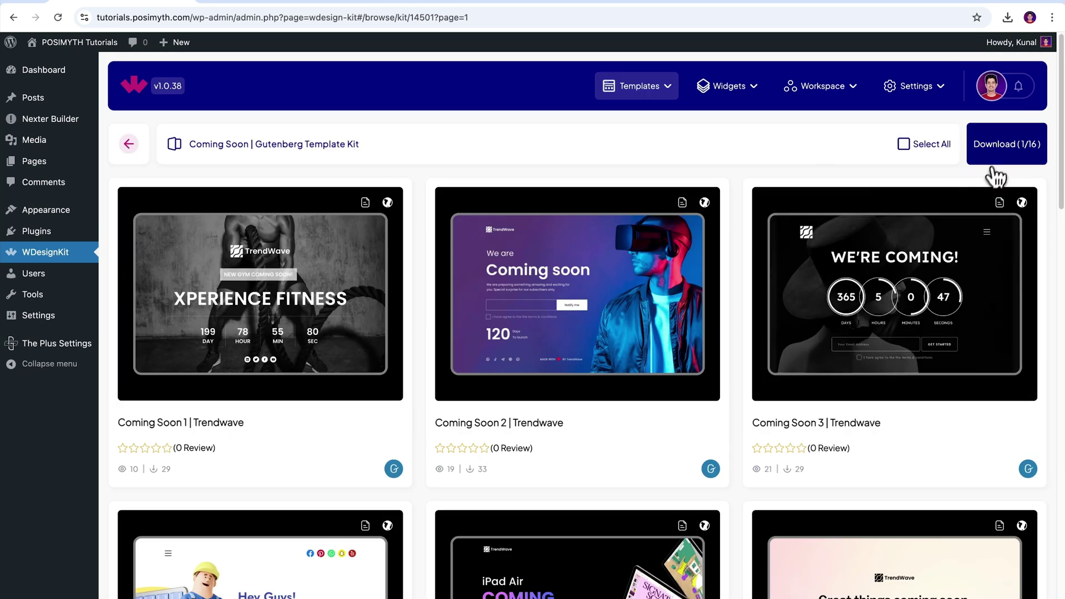
click(999, 158)
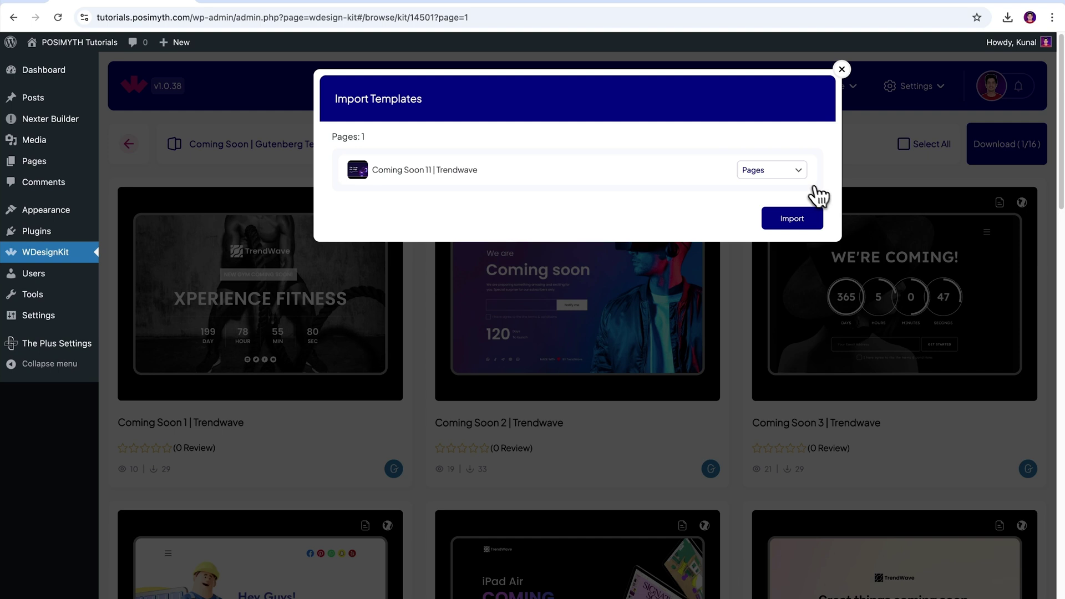
click(800, 174)
click(798, 185)
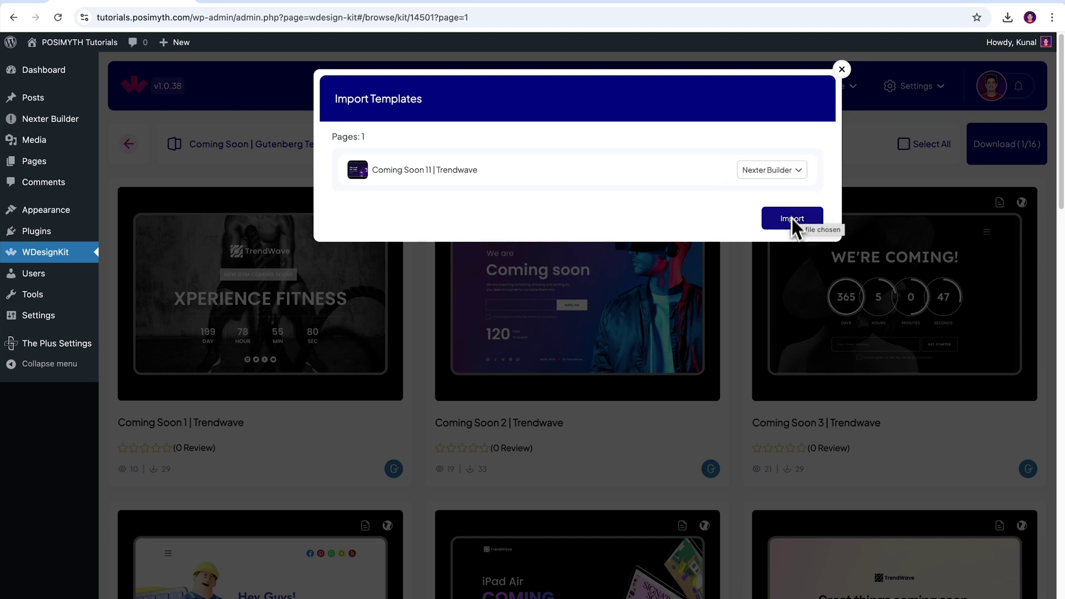
click(788, 224)
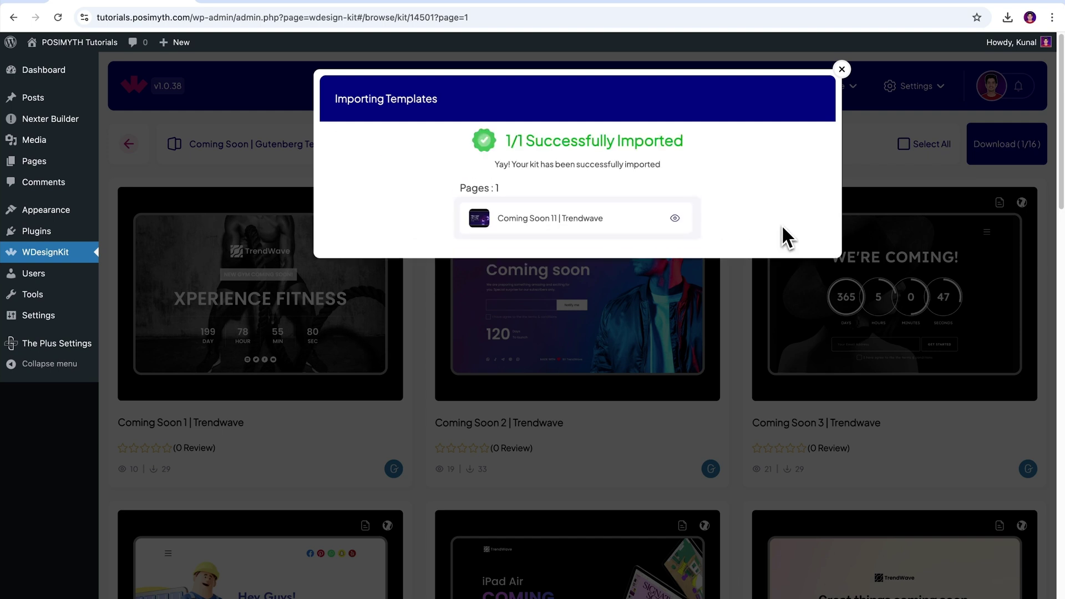
click(841, 70)
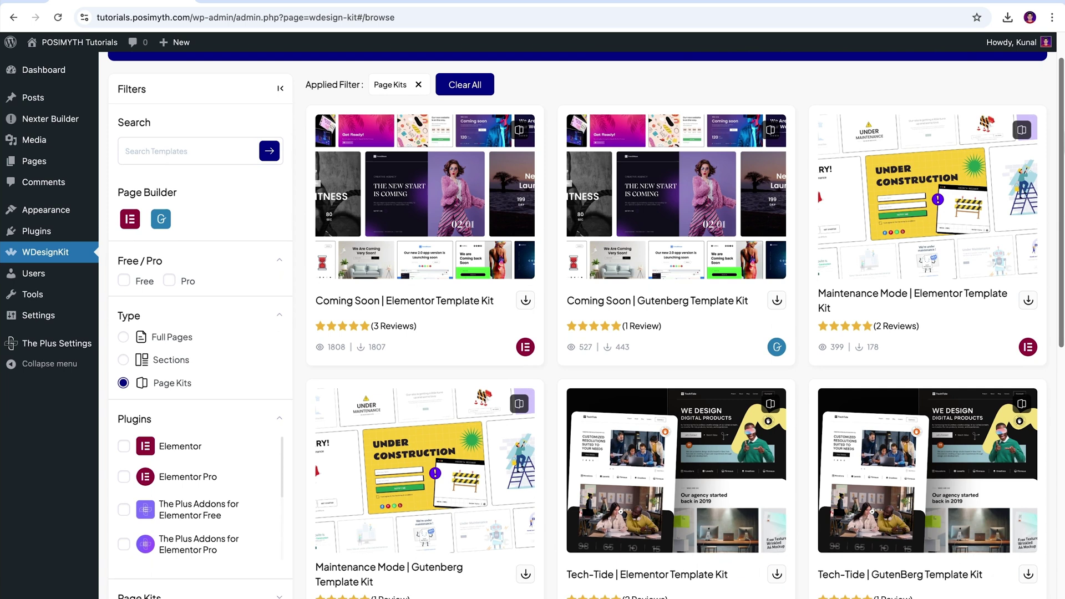
Import Maintenance Mode 5 | Zenzone from the Maintenance Mode Gutenberg kit
scroll(534, 591, down, 2)
click(526, 589)
scroll(576, 340, down, 5)
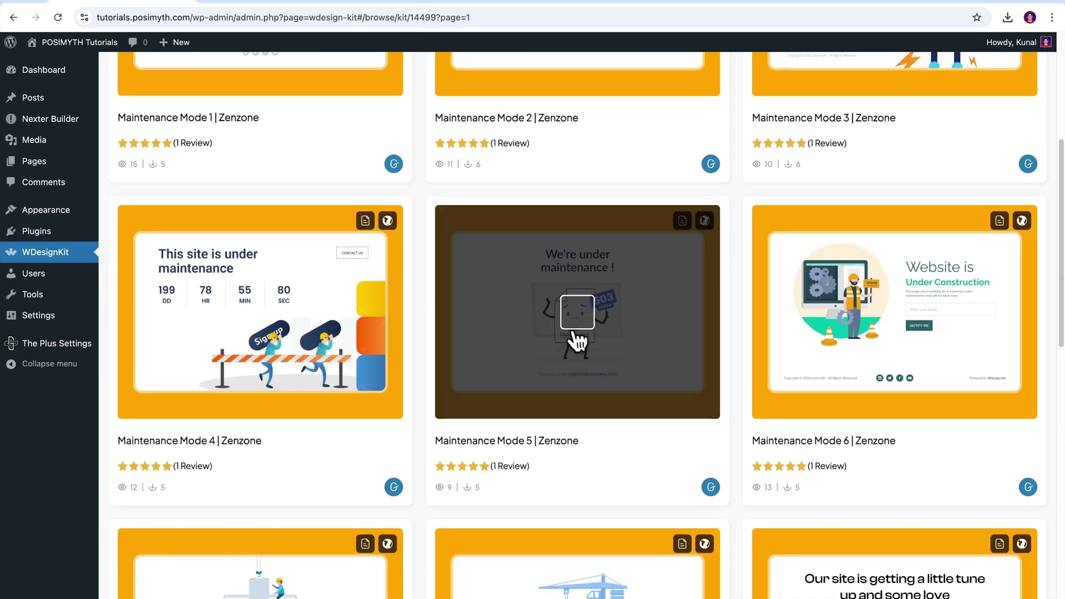
click(575, 340)
scroll(575, 340, up, 5)
click(1016, 163)
click(797, 233)
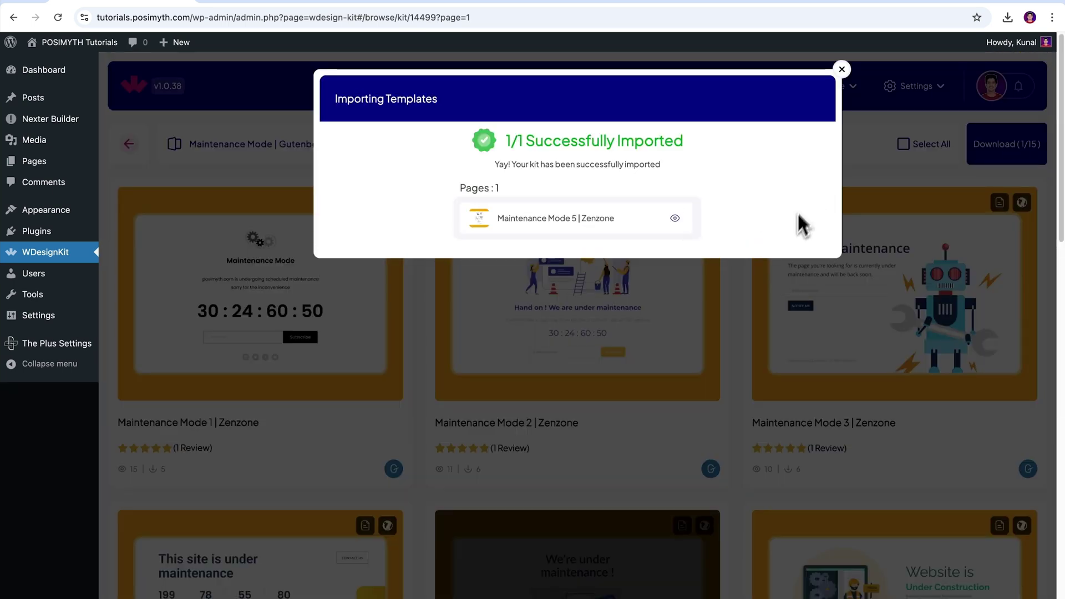
click(842, 69)
mouse_move(844, 83)
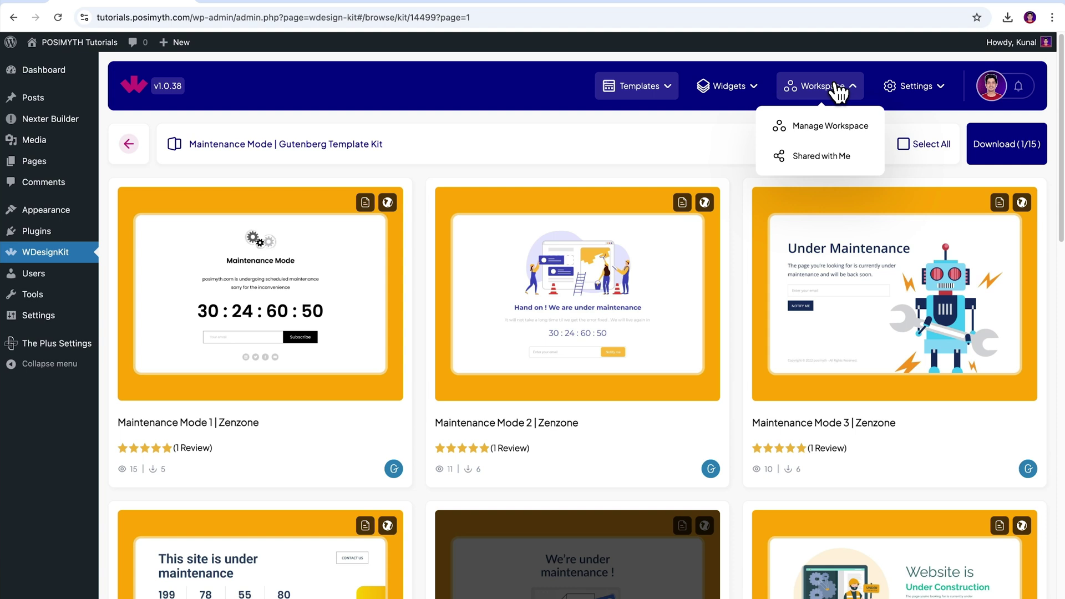
Open Coming Soon 11 | Trendwave for editing from the Nexter Builder templates list
click(52, 120)
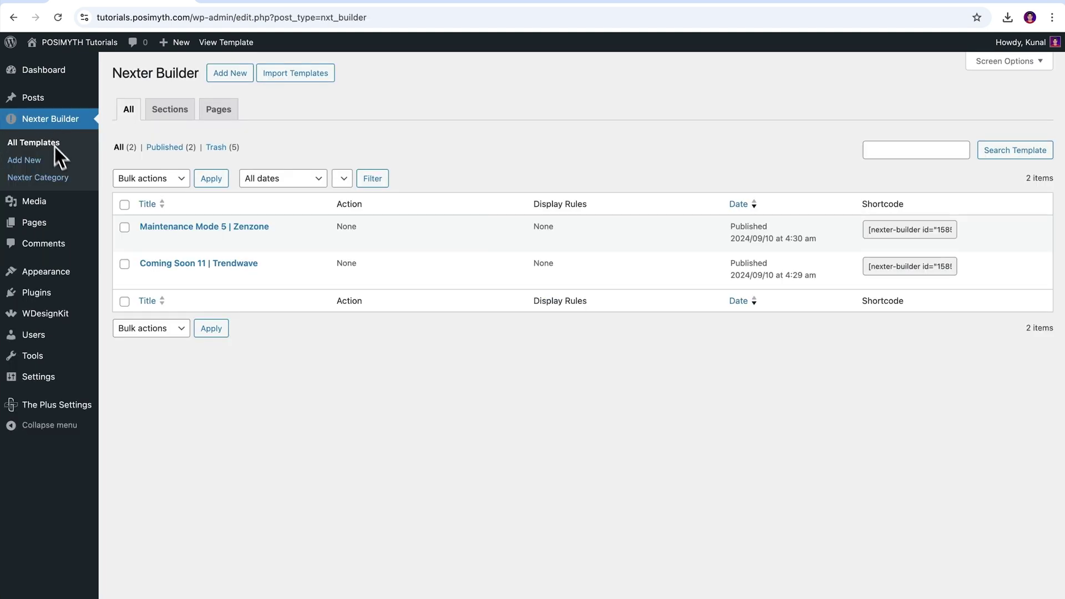
click(124, 227)
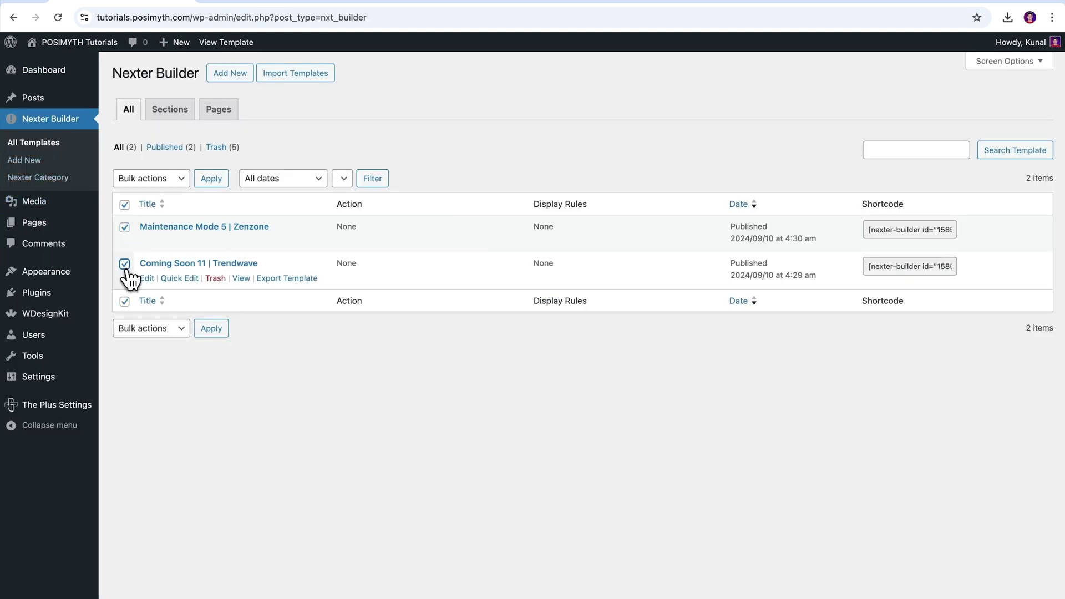
click(124, 204)
click(146, 279)
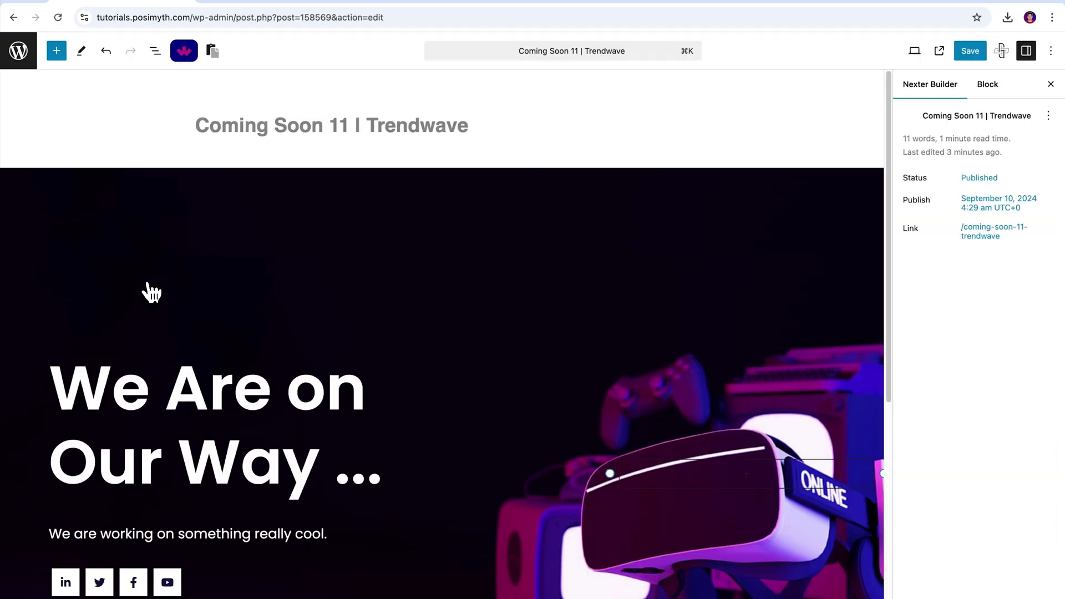
Change the main heading's word 'Are' to lowercase 'are'
click(276, 416)
key(BackSpace)
key(BackSpace)
key(BackSpace)
text(are)
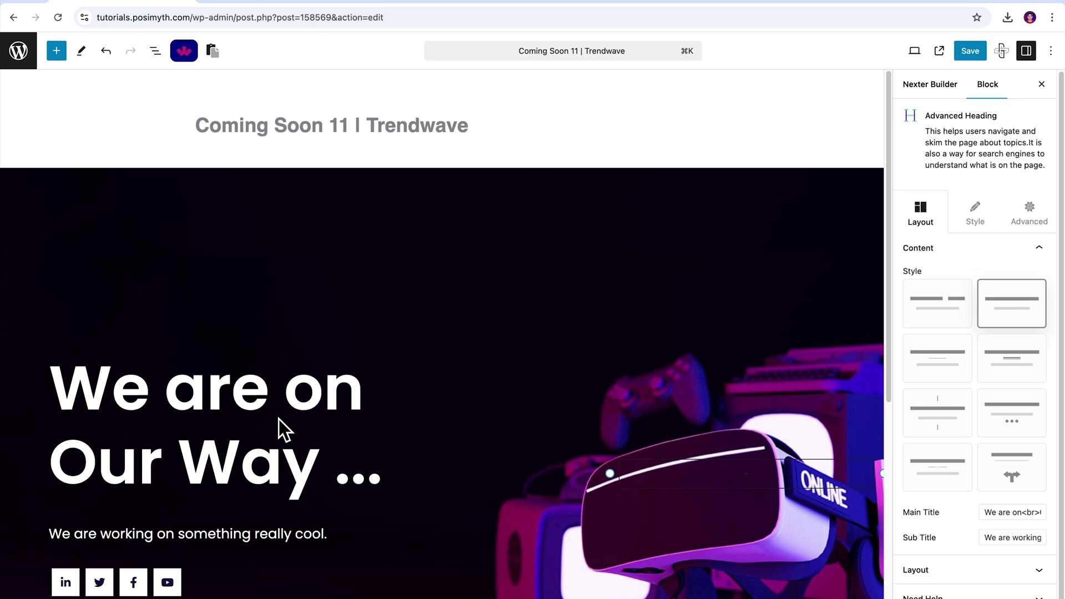
scroll(279, 421, down, 1)
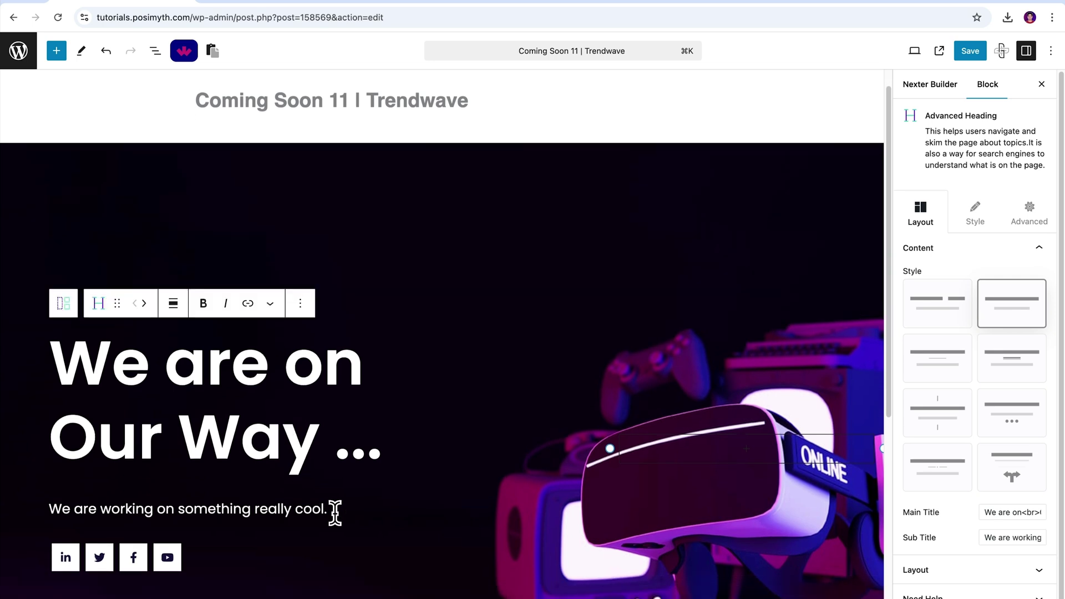
click(335, 512)
Switch the social icons to the square icon style and save the template
click(166, 561)
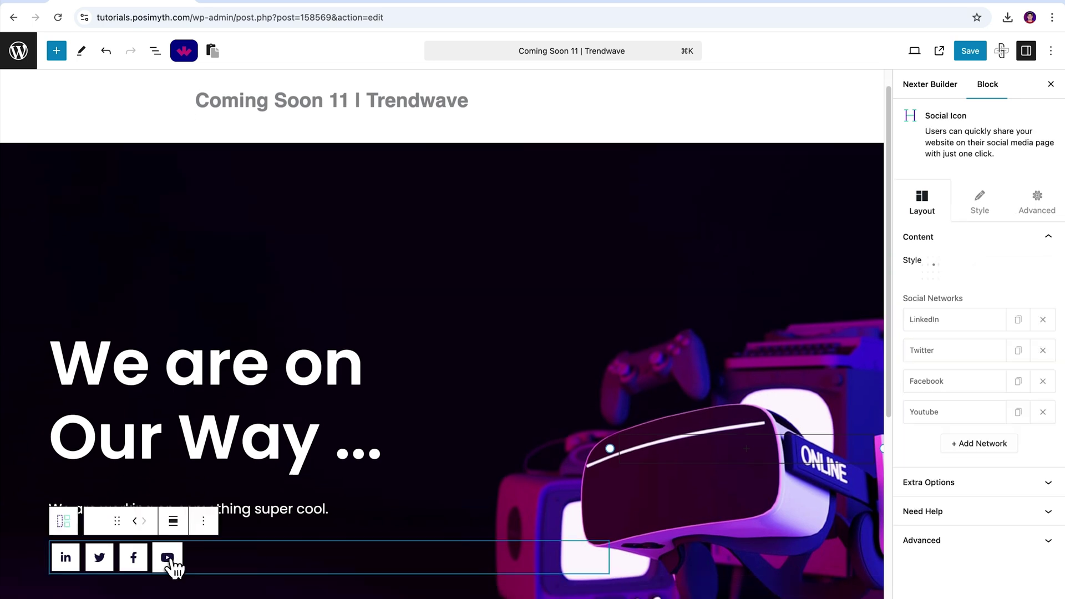
click(926, 321)
click(1021, 291)
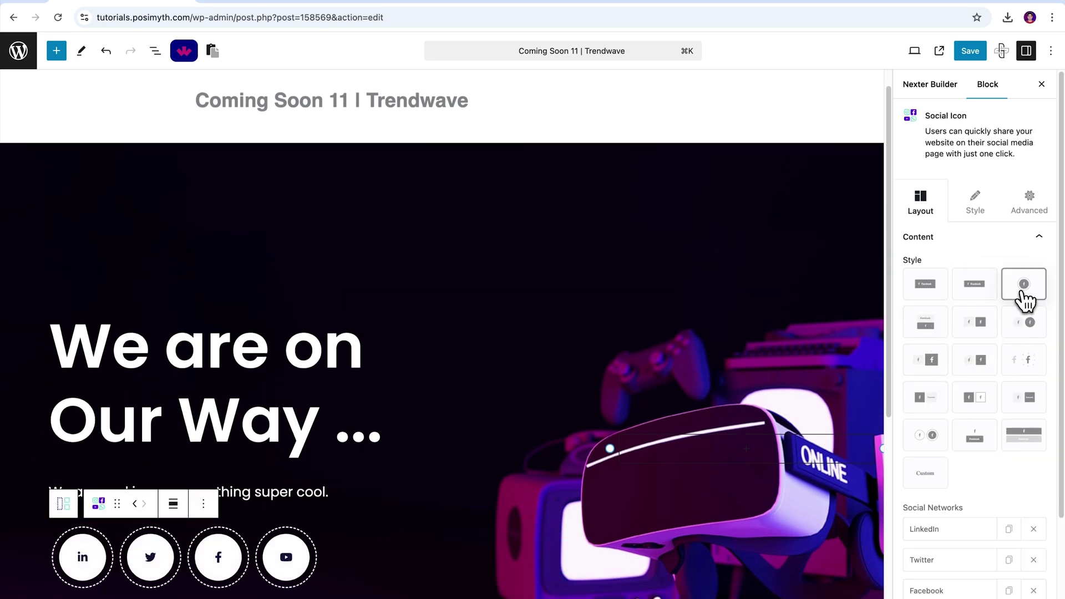
click(977, 396)
scroll(709, 380, down, 5)
scroll(709, 380, up, 4)
click(571, 245)
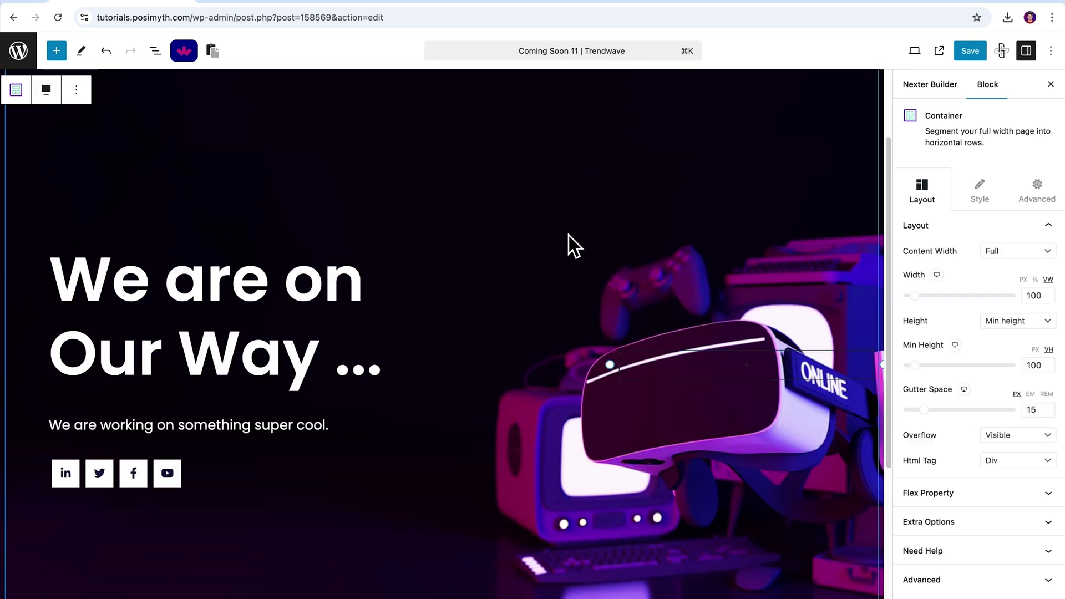
click(970, 51)
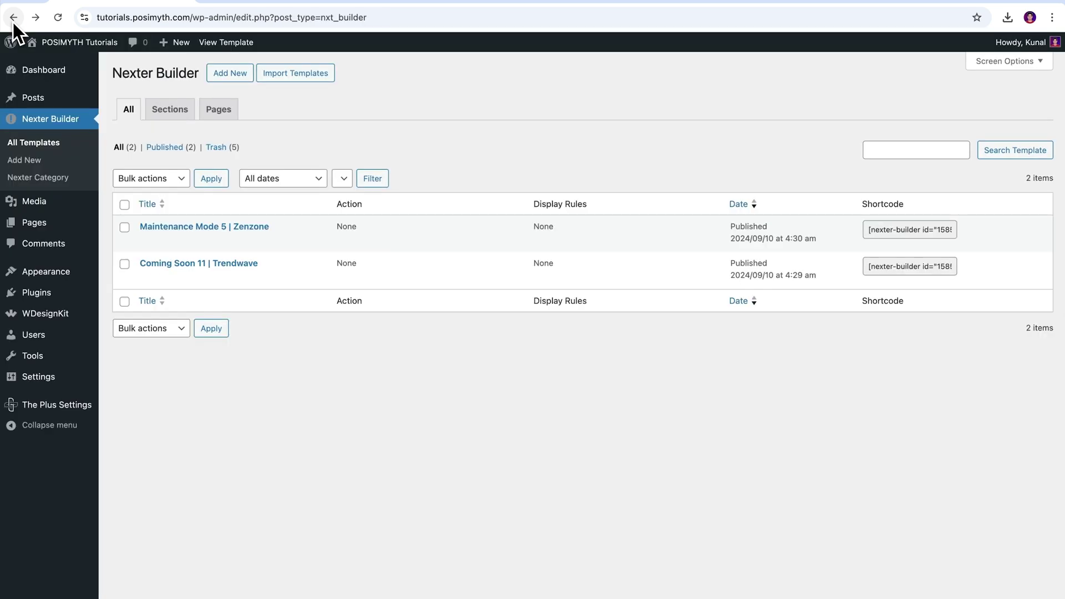
Turn on maintenance mode in the Customizer's General settings, with mode set to Maintenance Mode
mouse_move(52, 271)
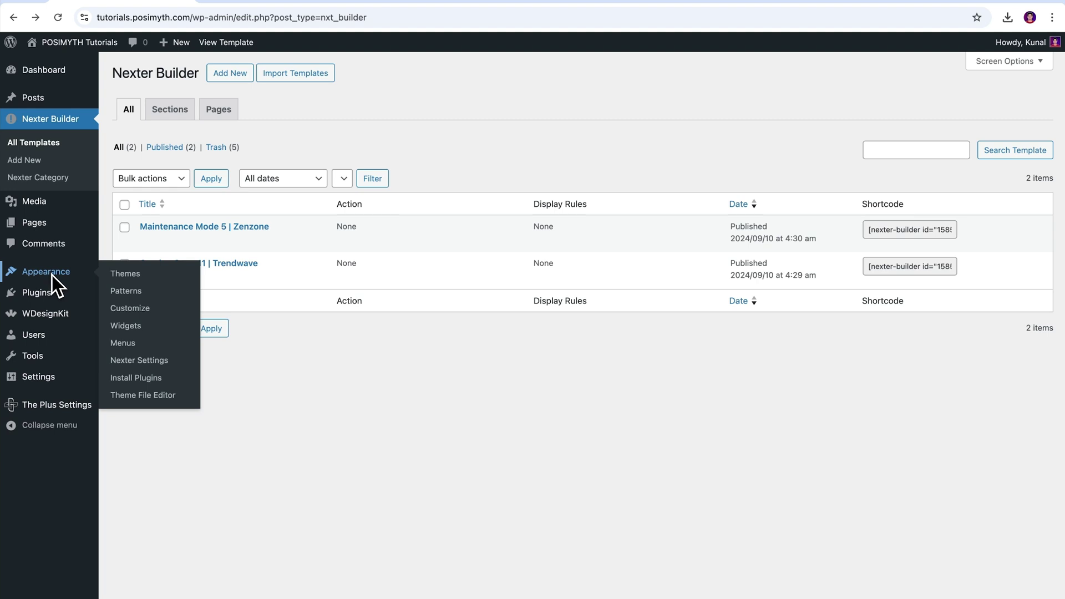
click(146, 311)
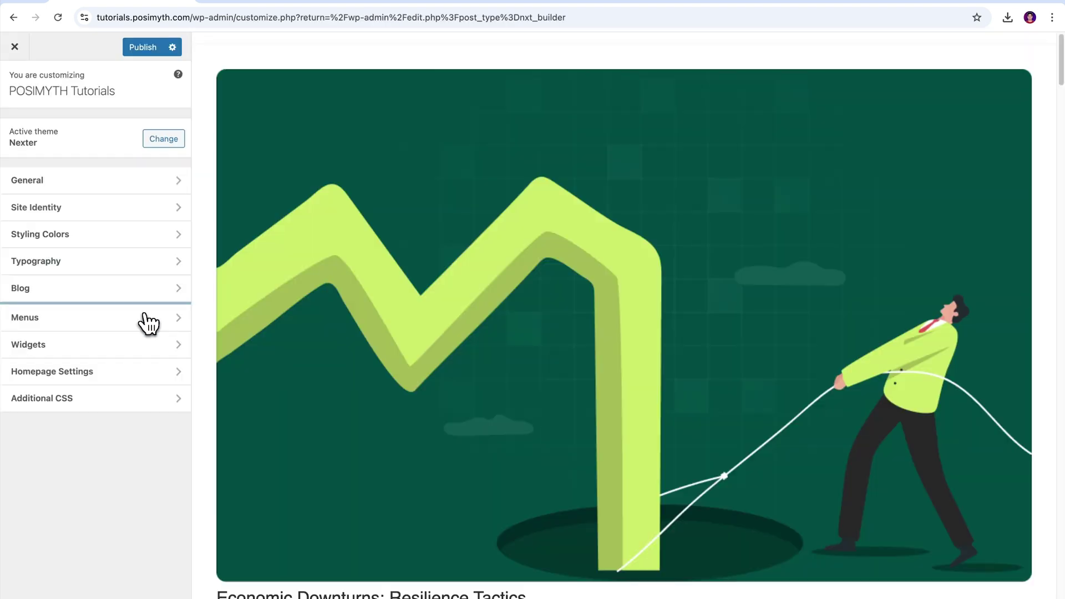
click(119, 183)
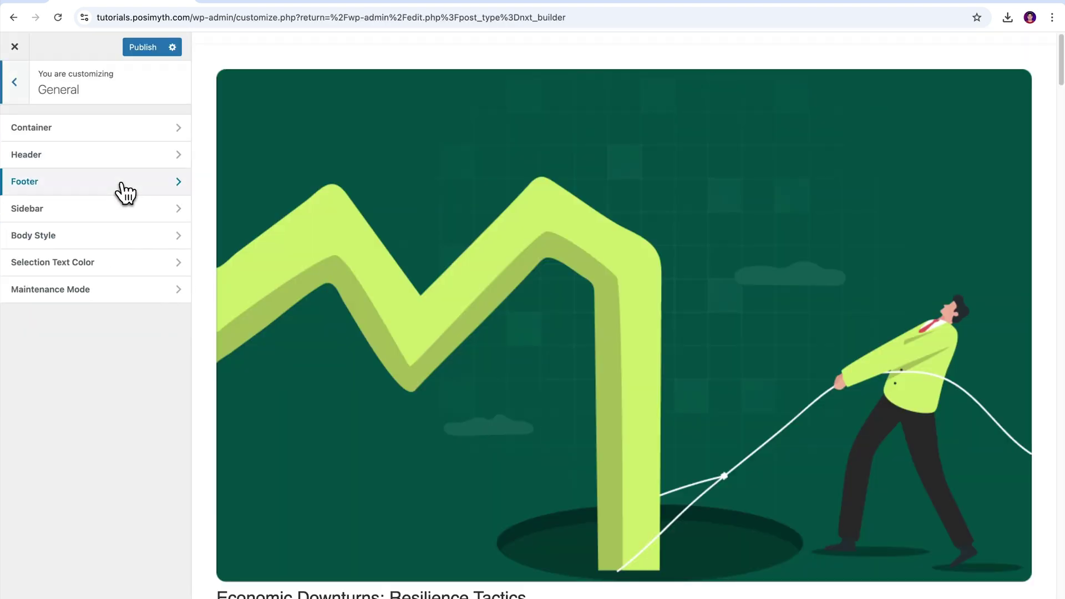
click(123, 301)
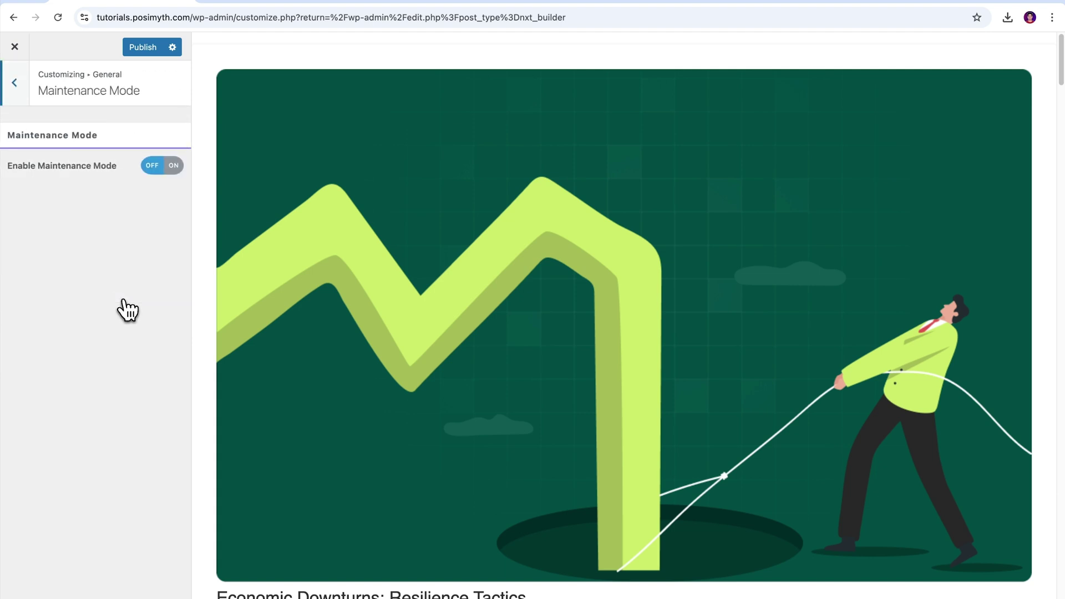
click(171, 168)
click(139, 214)
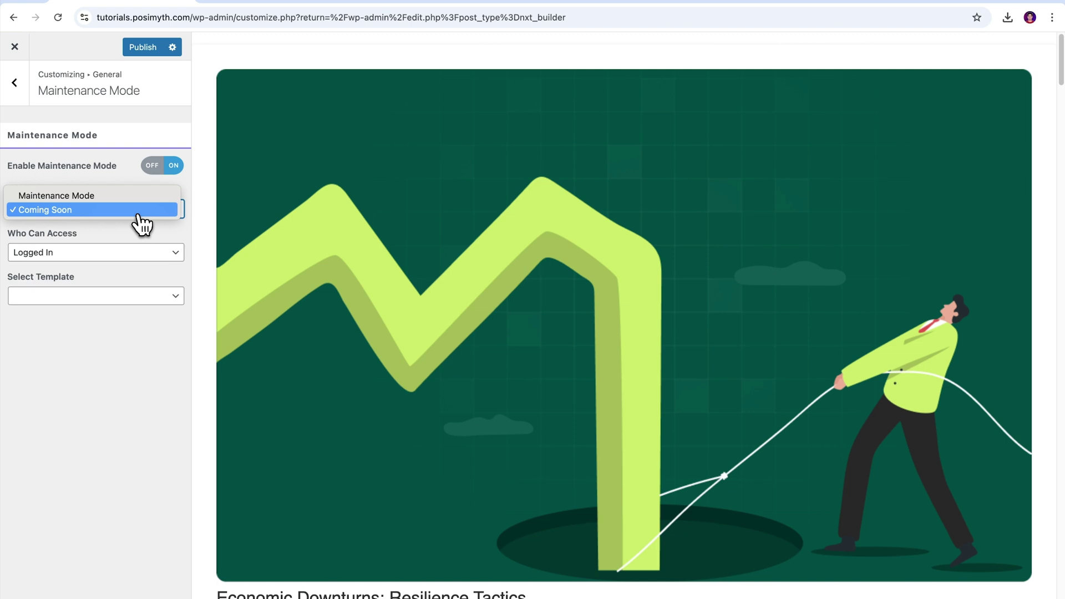
click(128, 197)
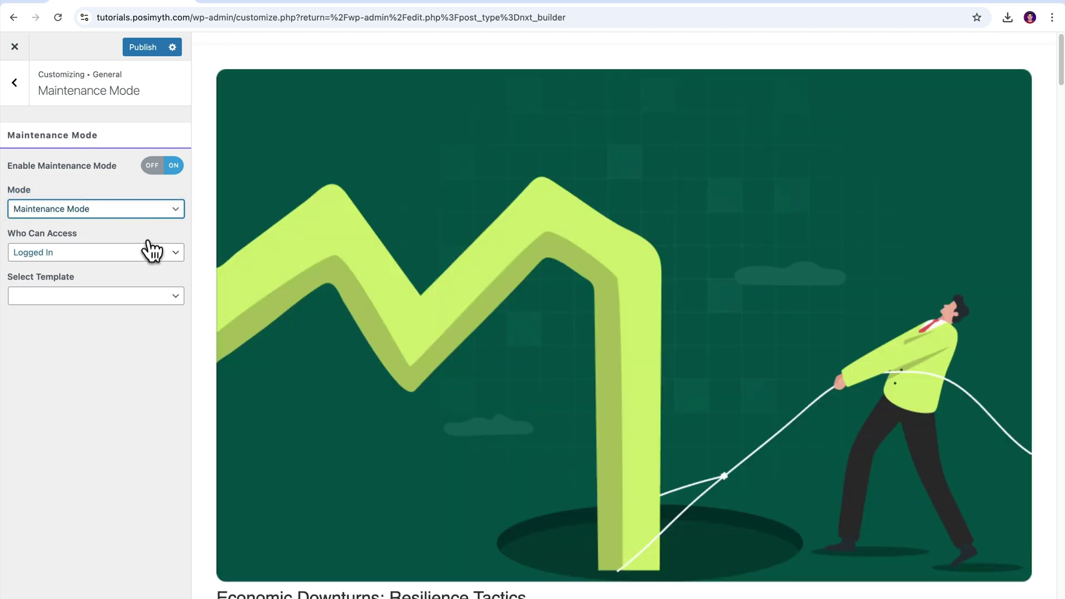
Restrict access to logged-in users, choose the Maintenance Mode 5 | Zenzone template, and publish
click(147, 252)
click(77, 255)
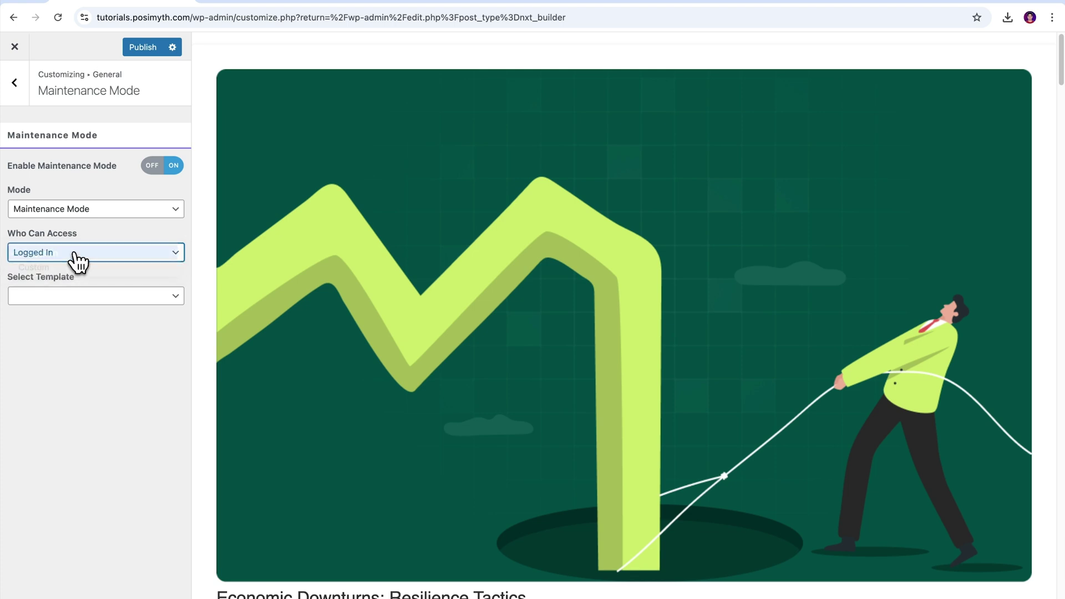
click(175, 300)
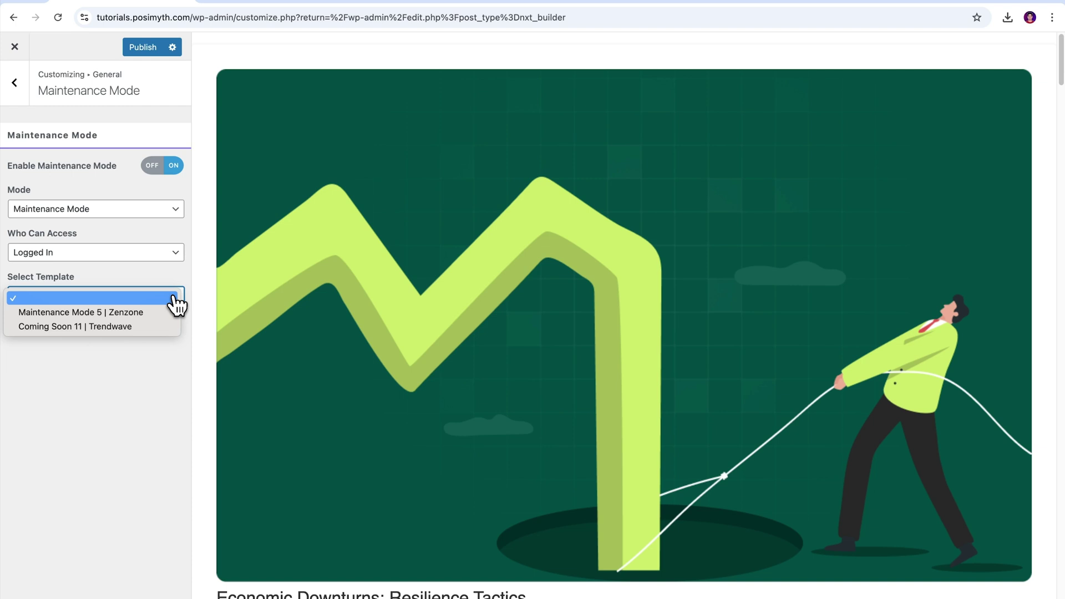
click(95, 313)
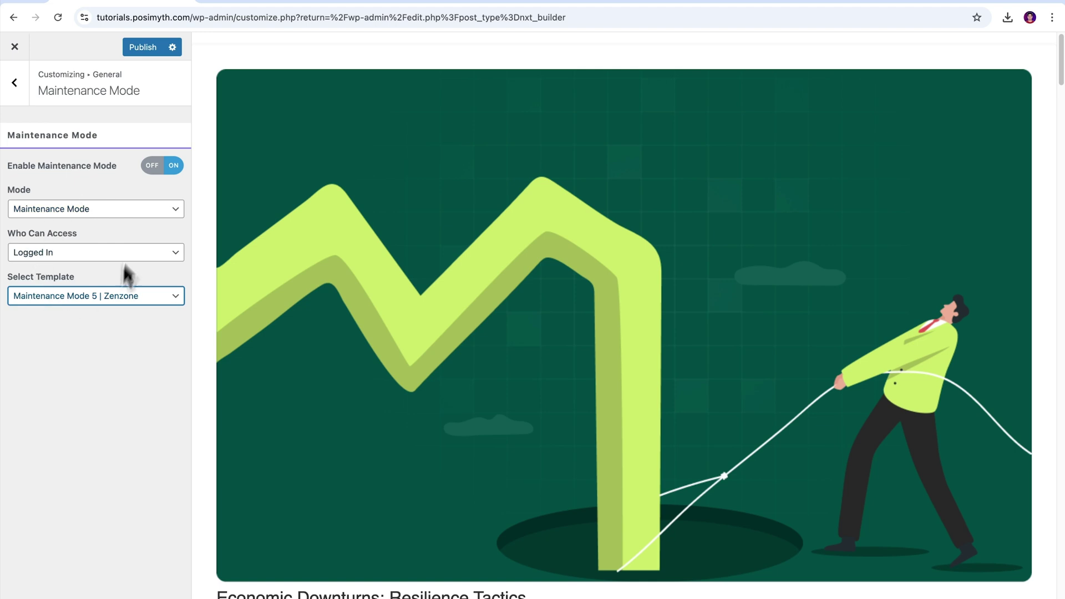
click(142, 47)
click(14, 82)
click(15, 46)
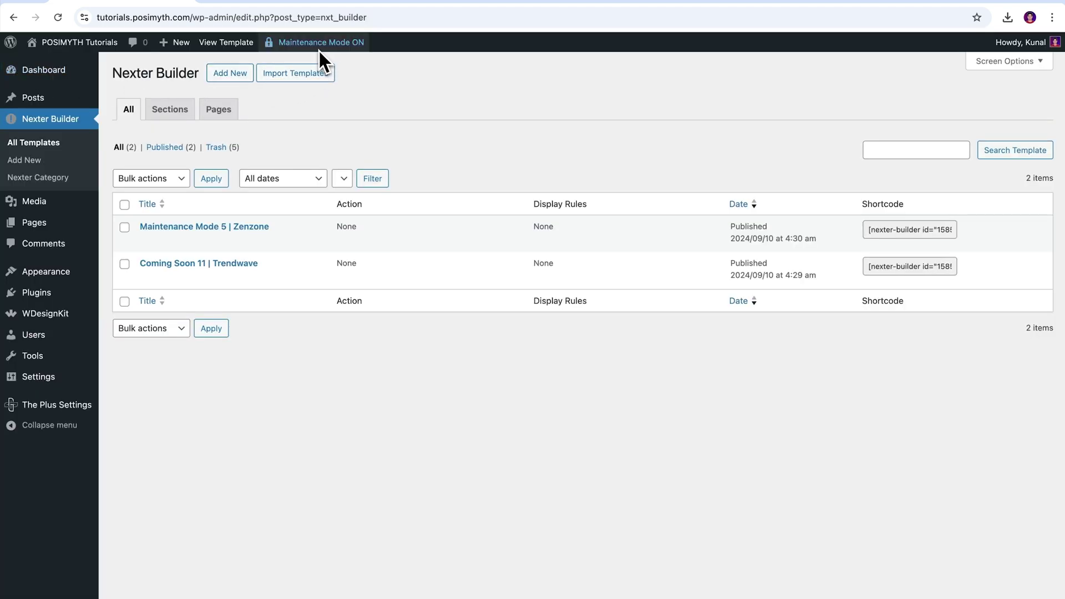
Load the site's domain in a new incognito window to see it as a logged-out visitor
click(191, 18)
click(218, 18)
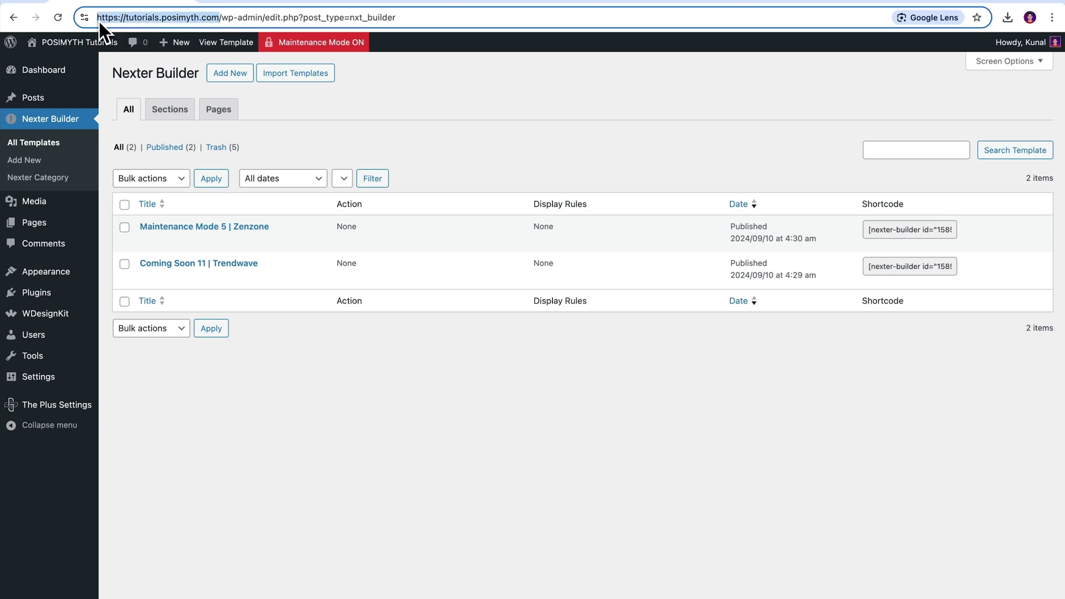
click(1052, 18)
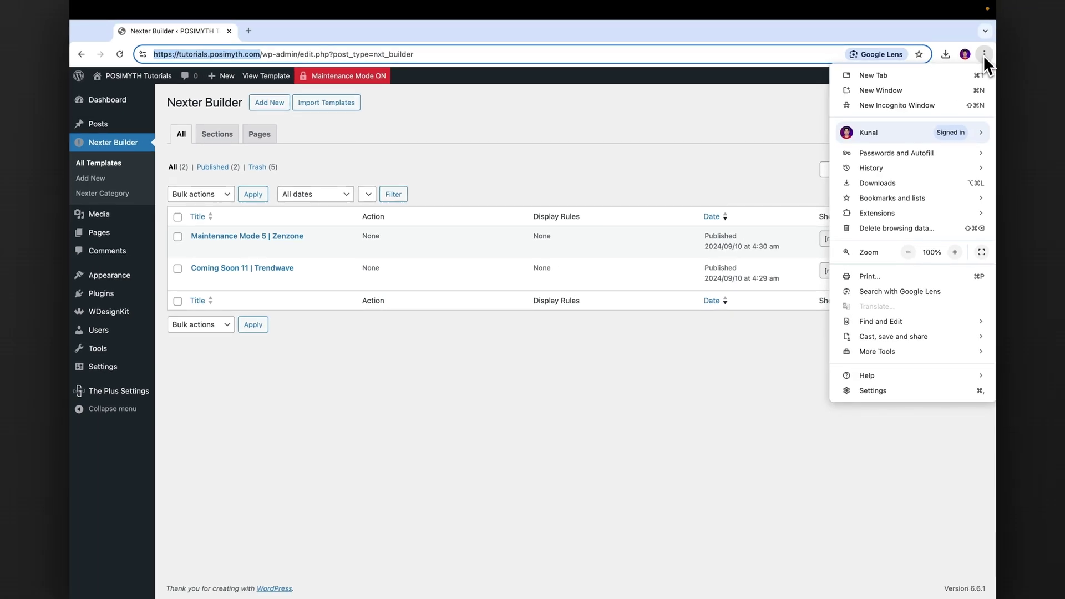
click(928, 106)
text(https://tutorials.posimyth.com/)
key(Return)
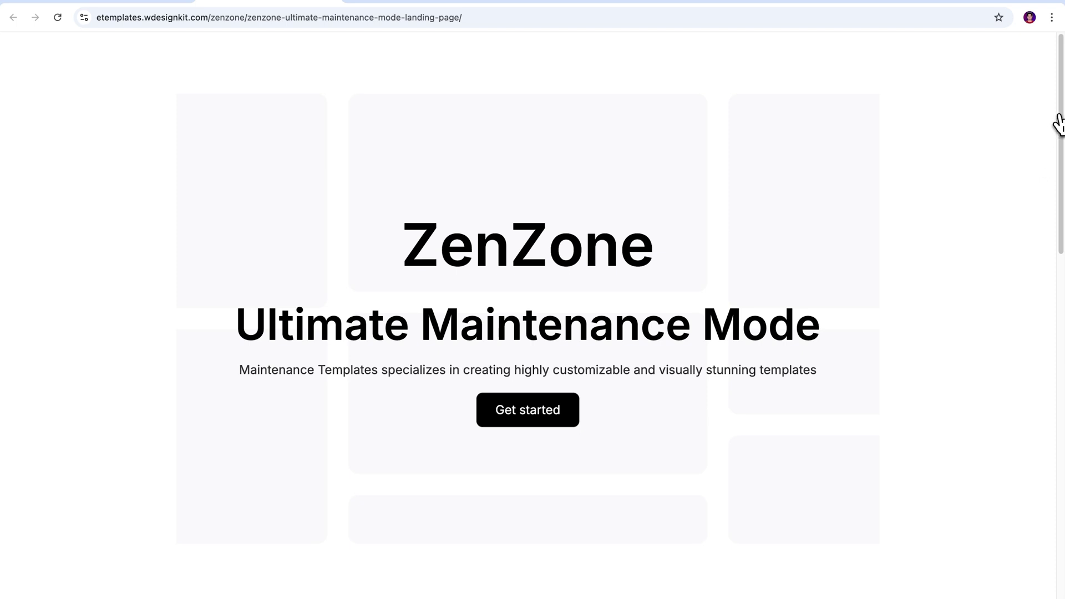
Scroll through the ZenZone maintenance mode templates in the WDesignKit showcase
scroll(1060, 120, down, 5)
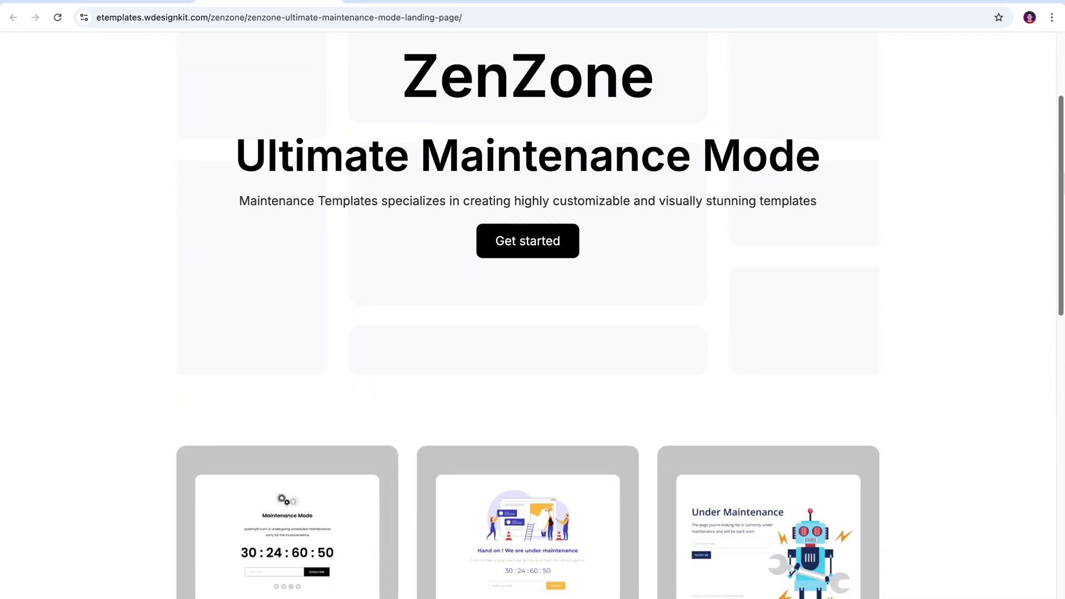
scroll(528, 322, down, 4)
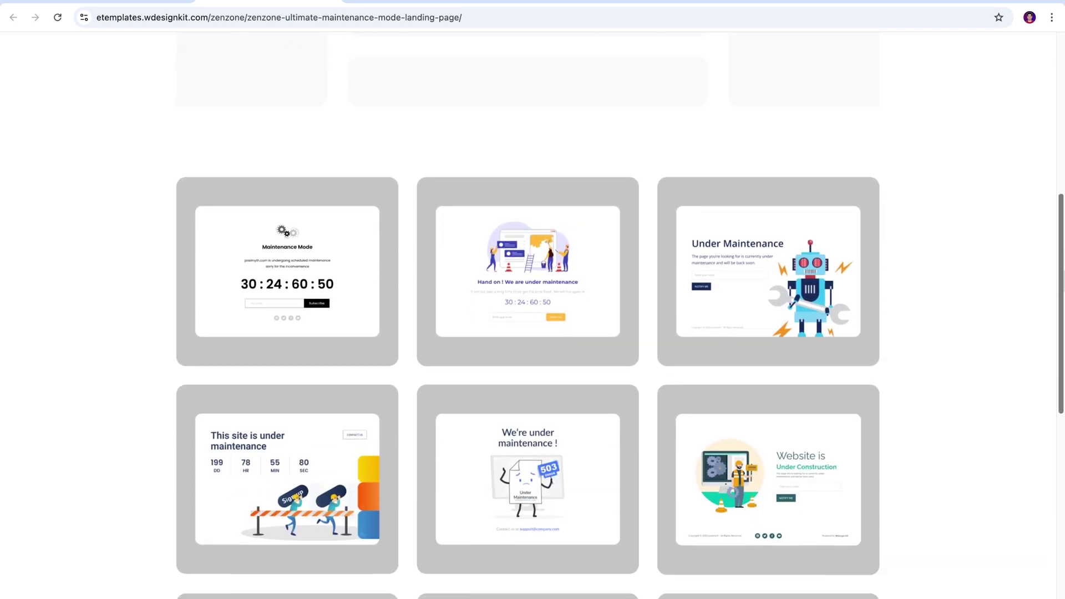
scroll(528, 322, down, 3)
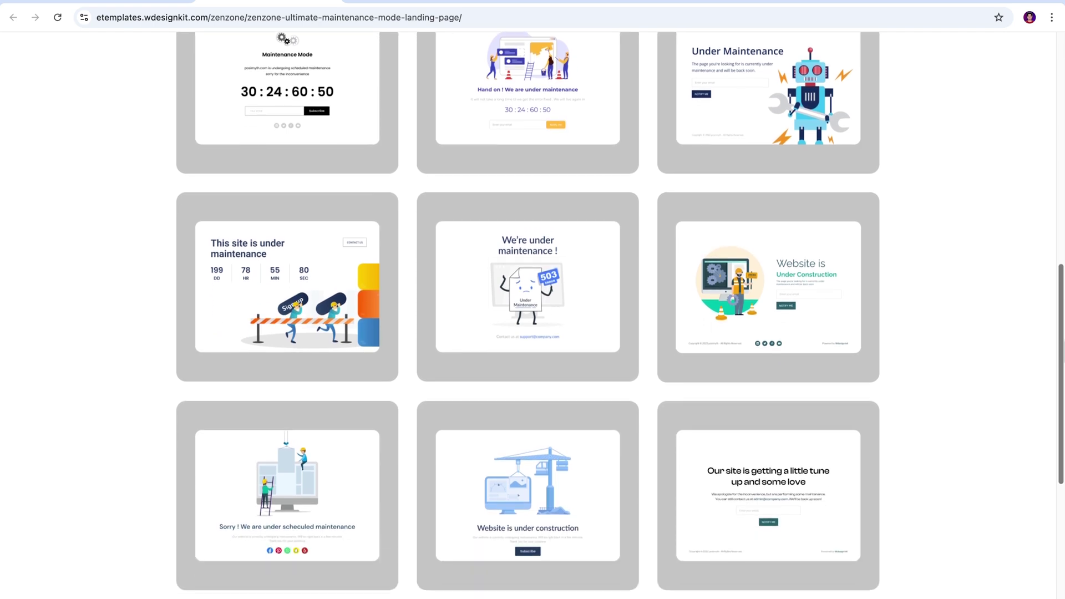
scroll(528, 322, down, 4)
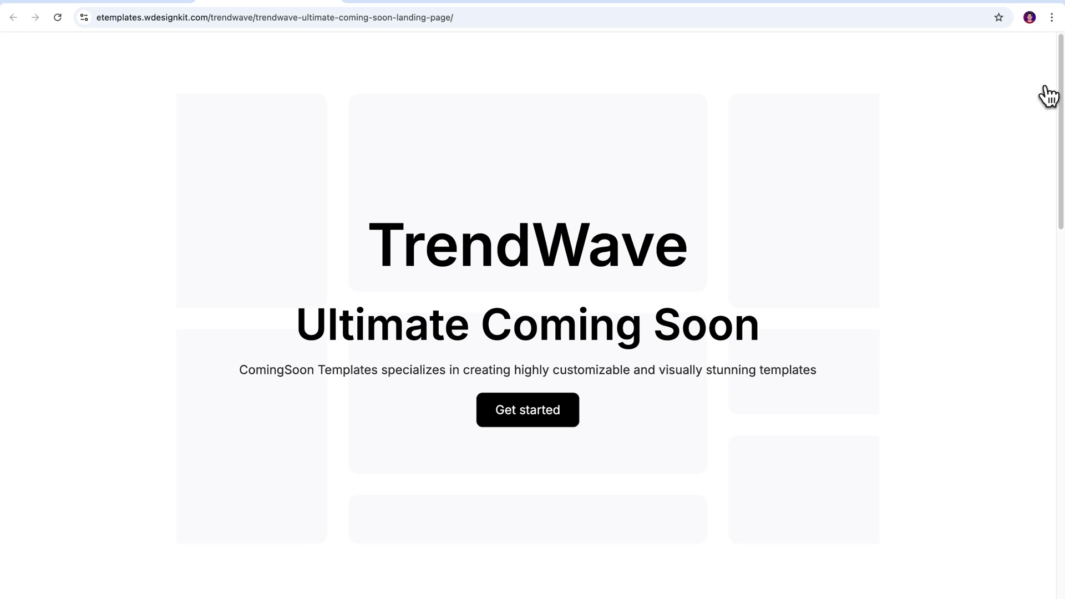
Scroll down the TrendWave Ultimate Coming Soon template collection
scroll(1060, 99, down, 7)
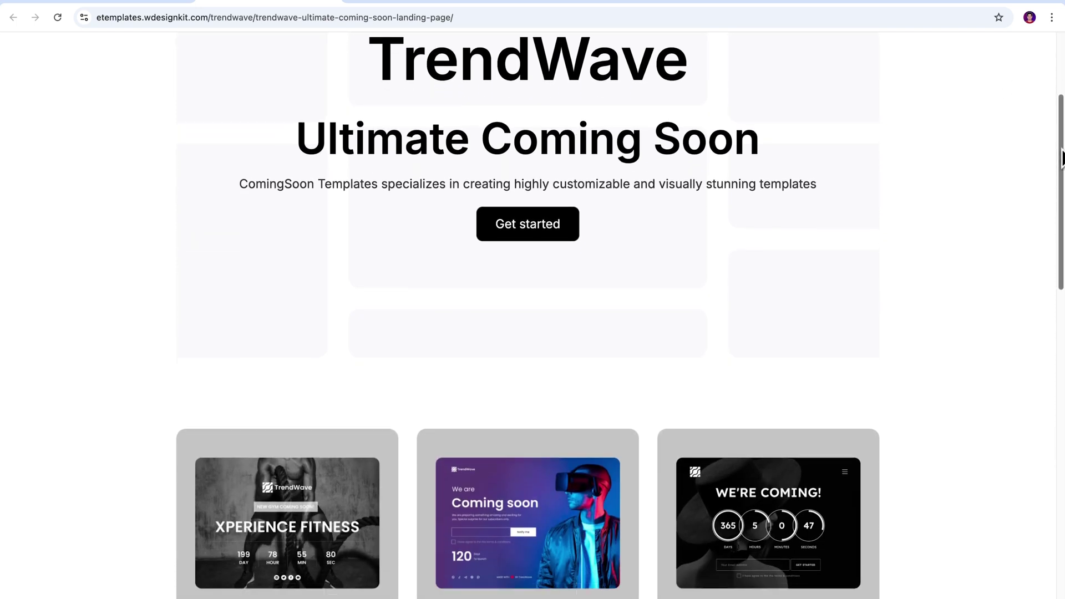
scroll(533, 315, down, 6)
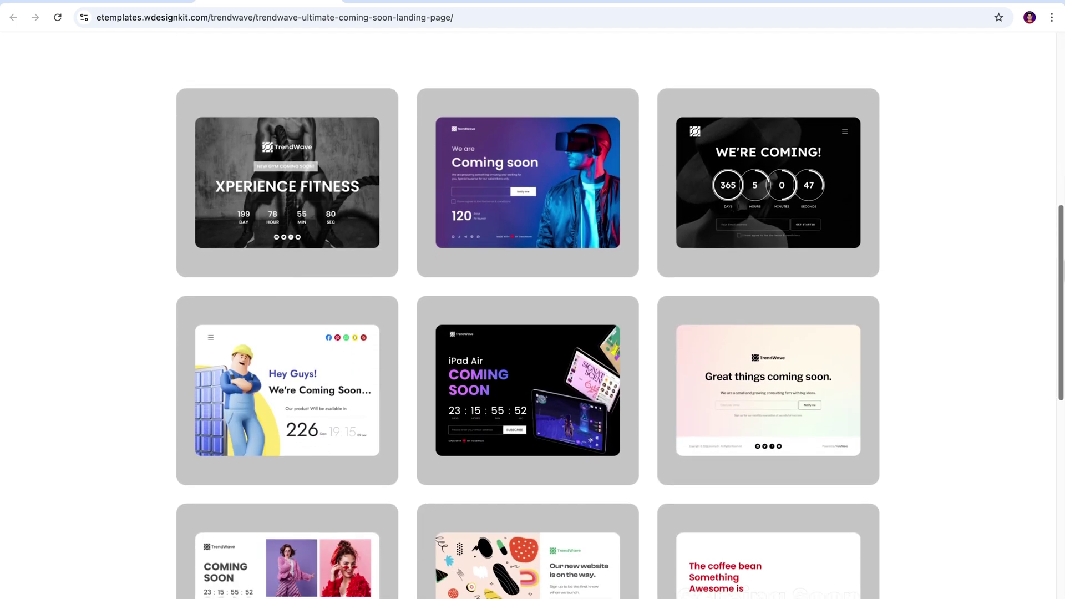
scroll(532, 315, down, 5)
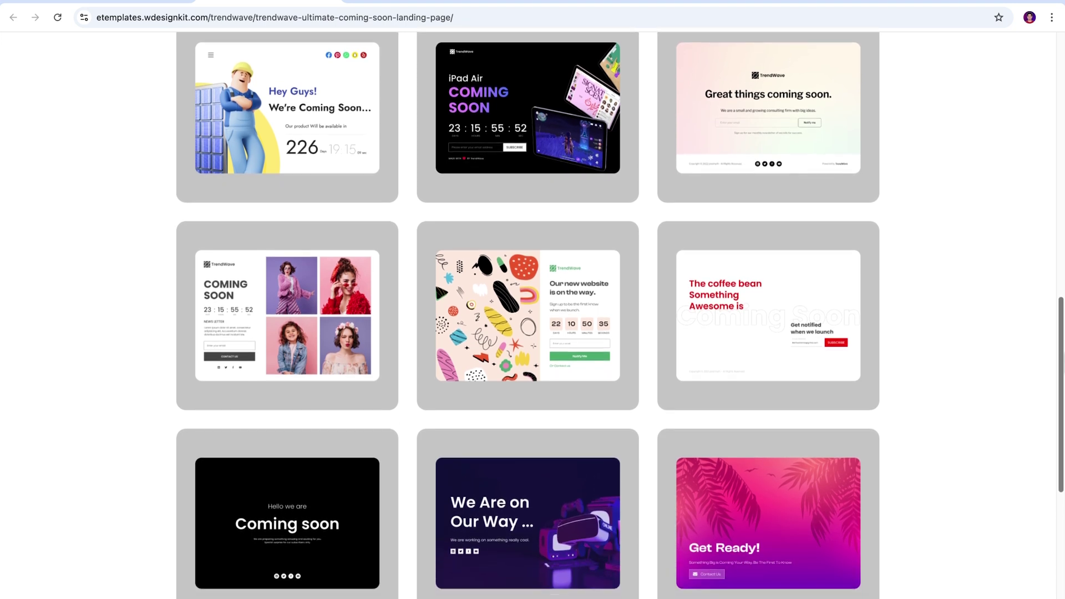
scroll(532, 315, down, 5)
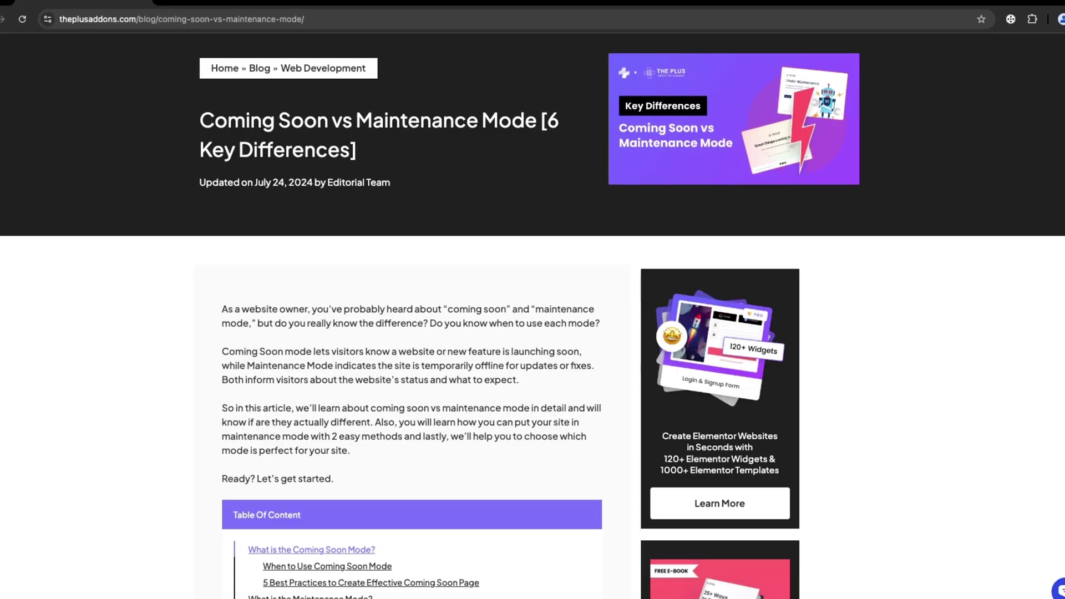
Scroll the 'Coming Soon vs Maintenance Mode' article down to Step 4's Customizer instructions
scroll(532, 317, down, 20)
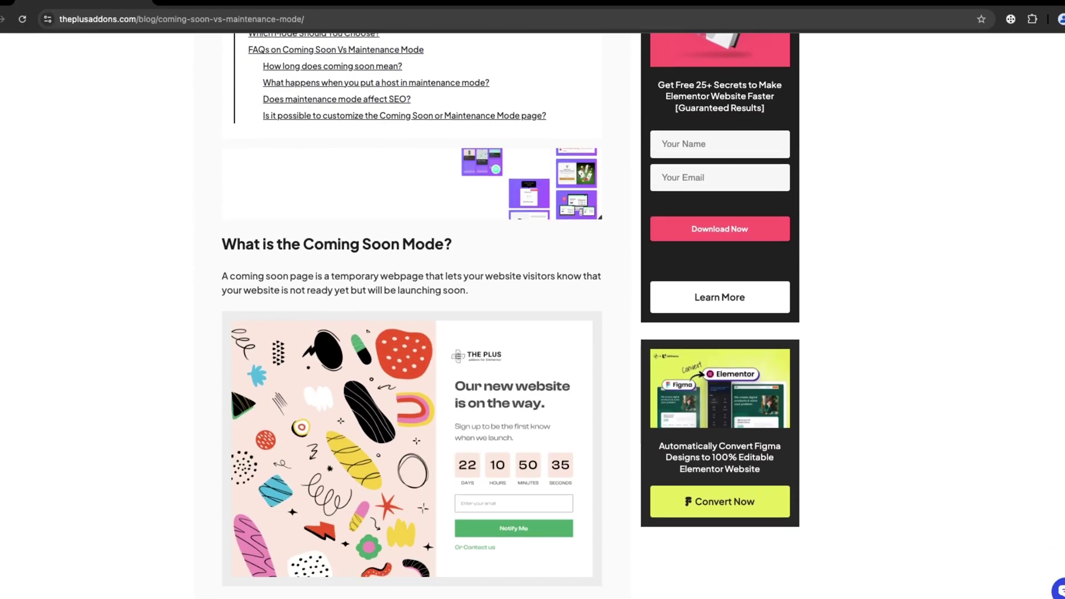
scroll(412, 316, down, 20)
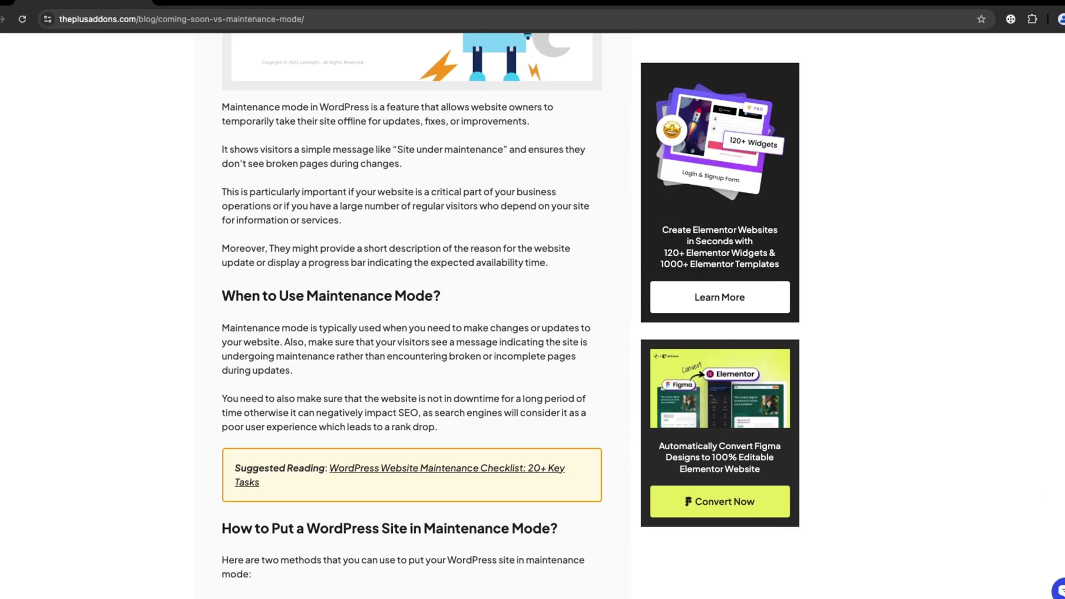
scroll(412, 317, down, 20)
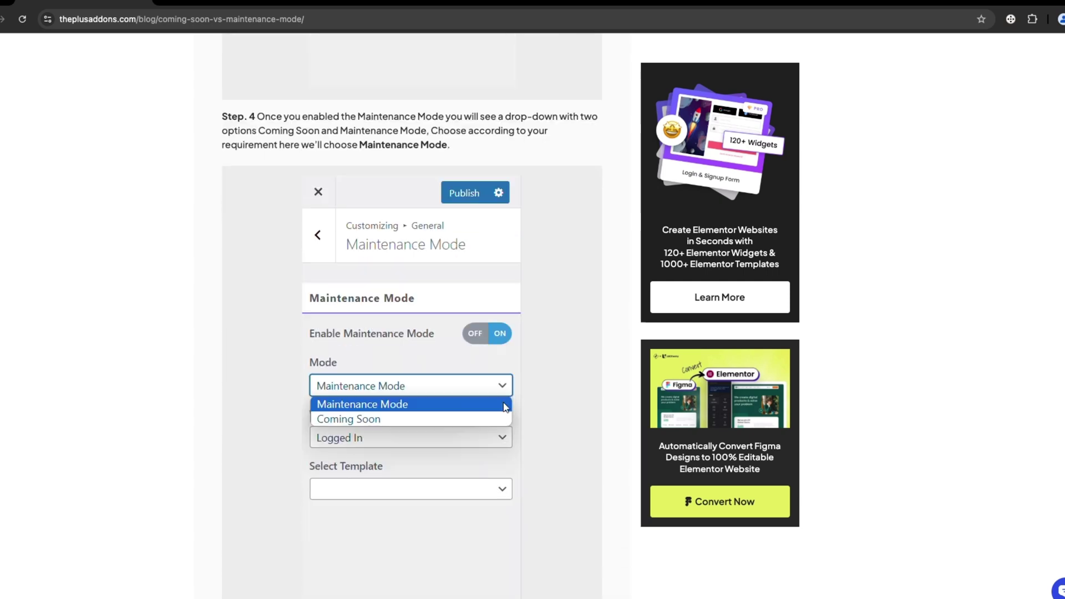